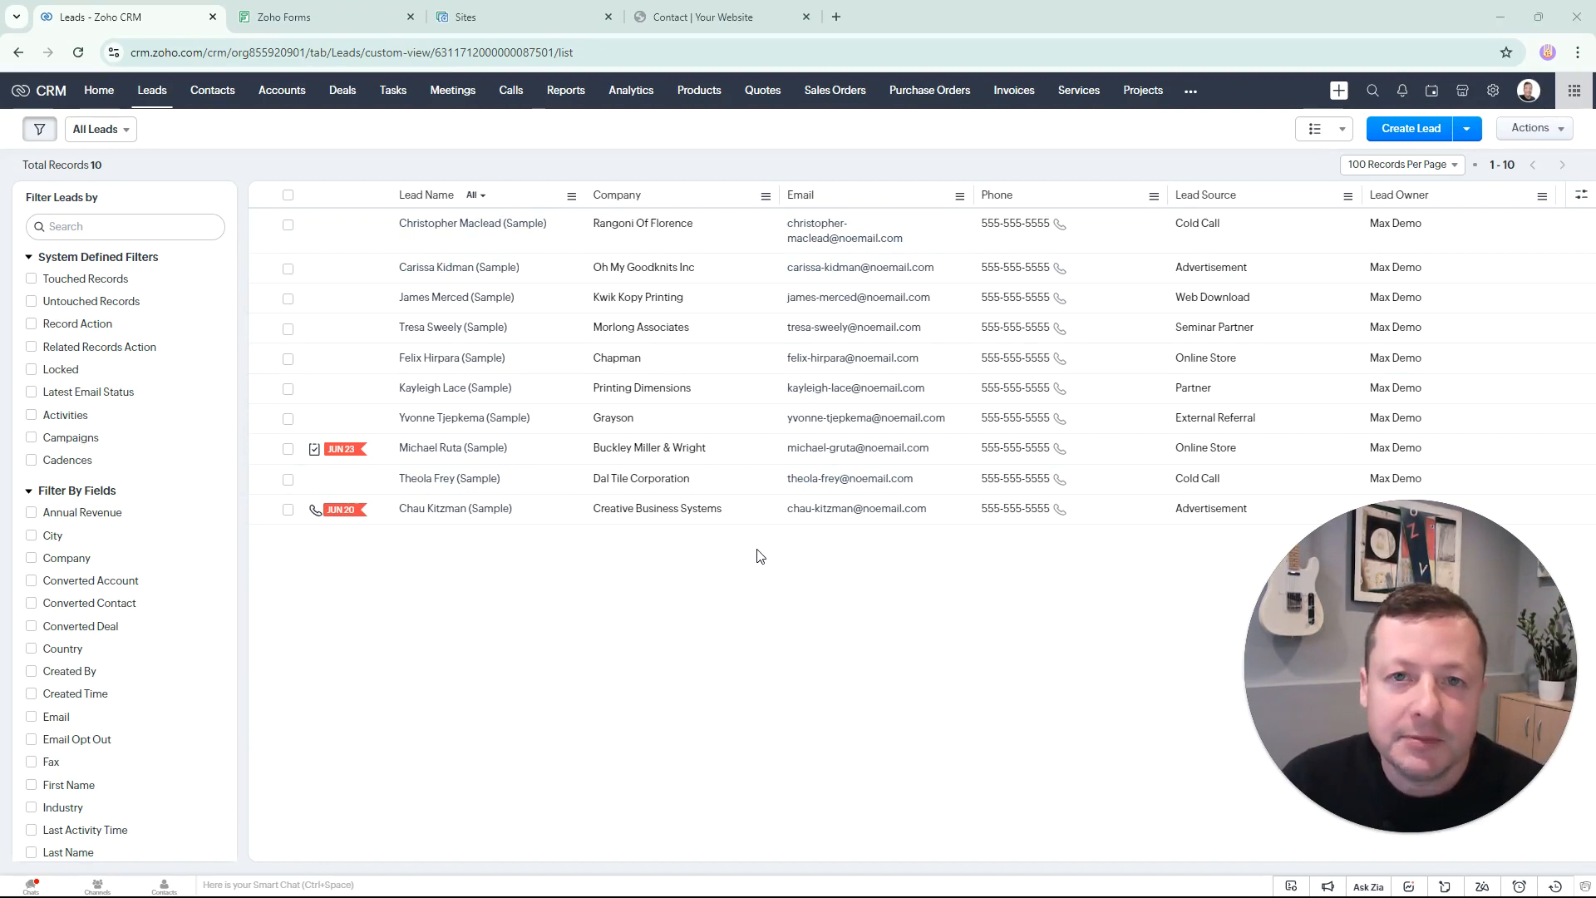
# - Look over the forms list in Zoho Forms and the contact page in Zoho Sites, returning to Zoho CRM
pyautogui.click(356, 15)
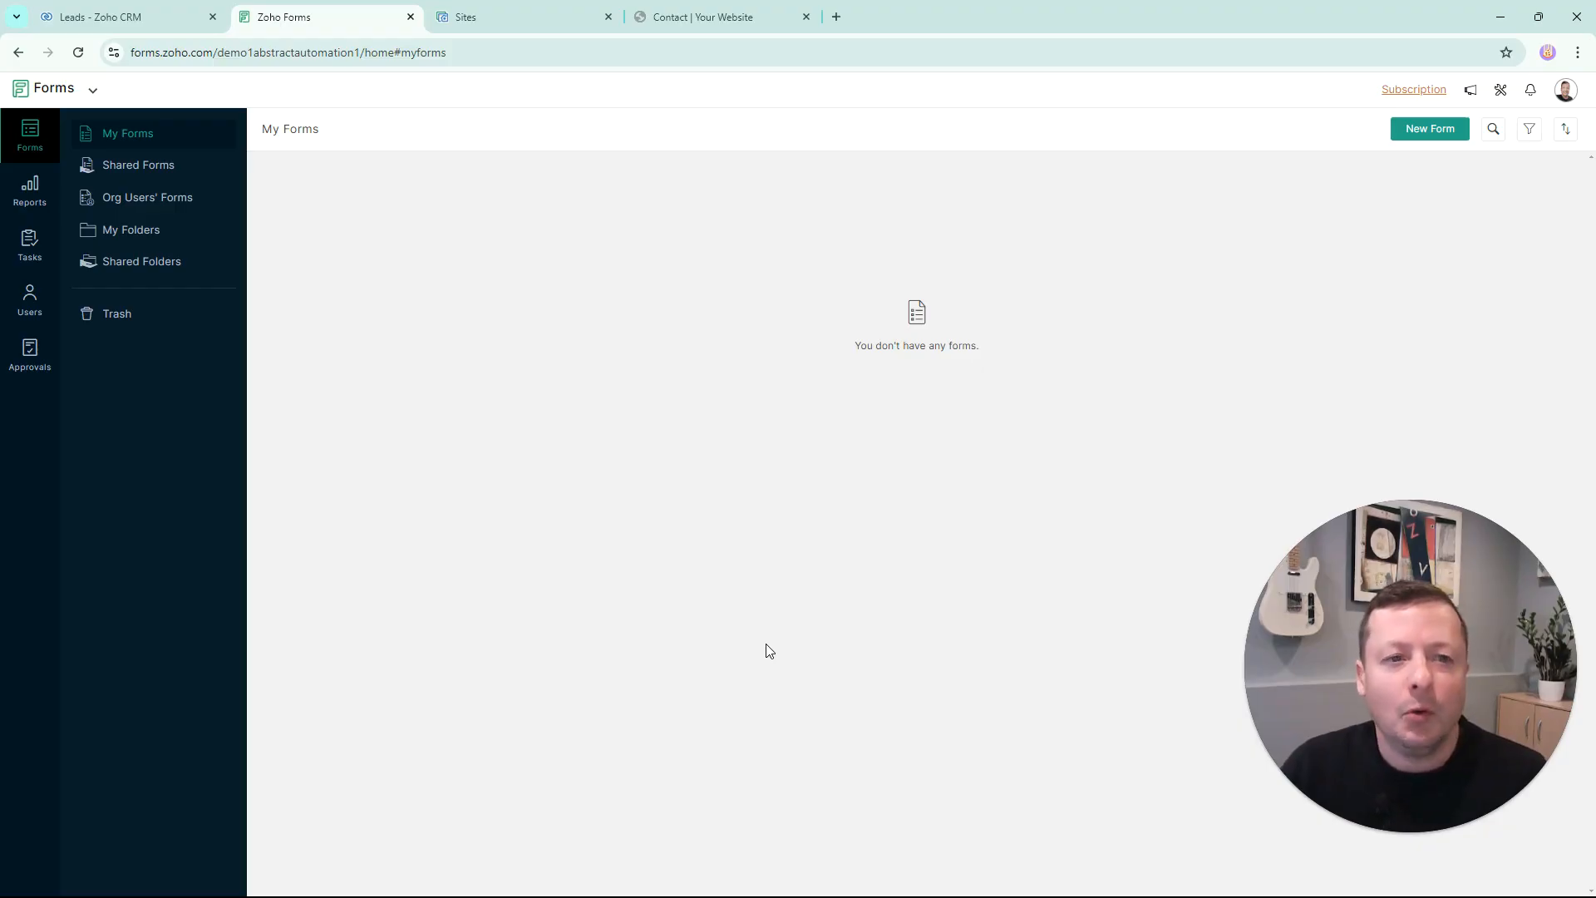
pyautogui.click(516, 17)
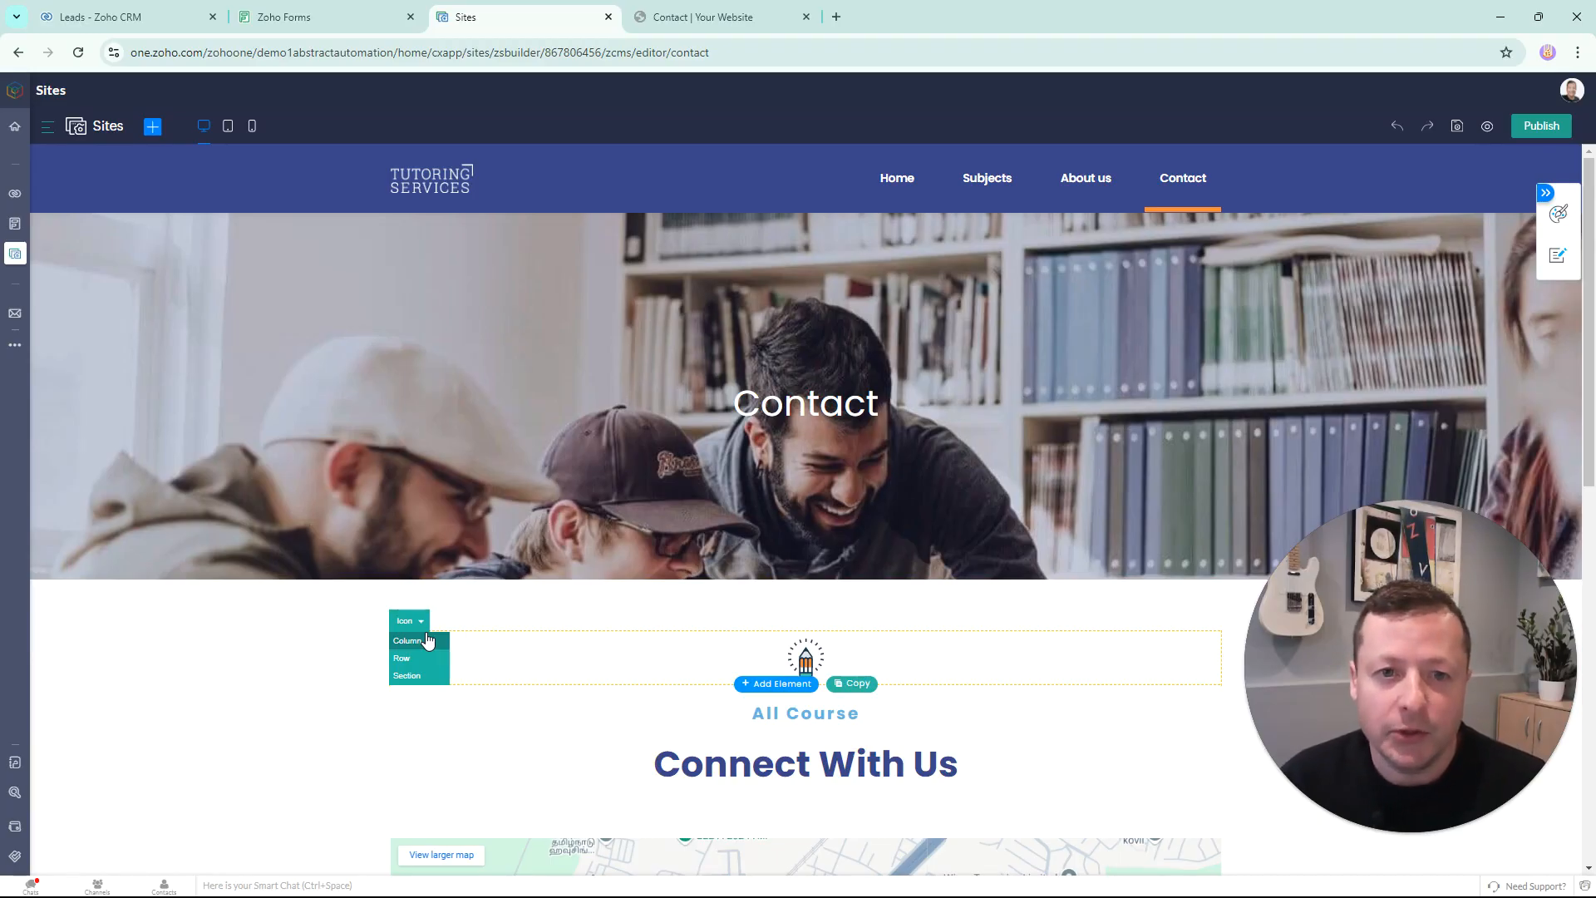
pyautogui.hotkey('ctrl', '1')
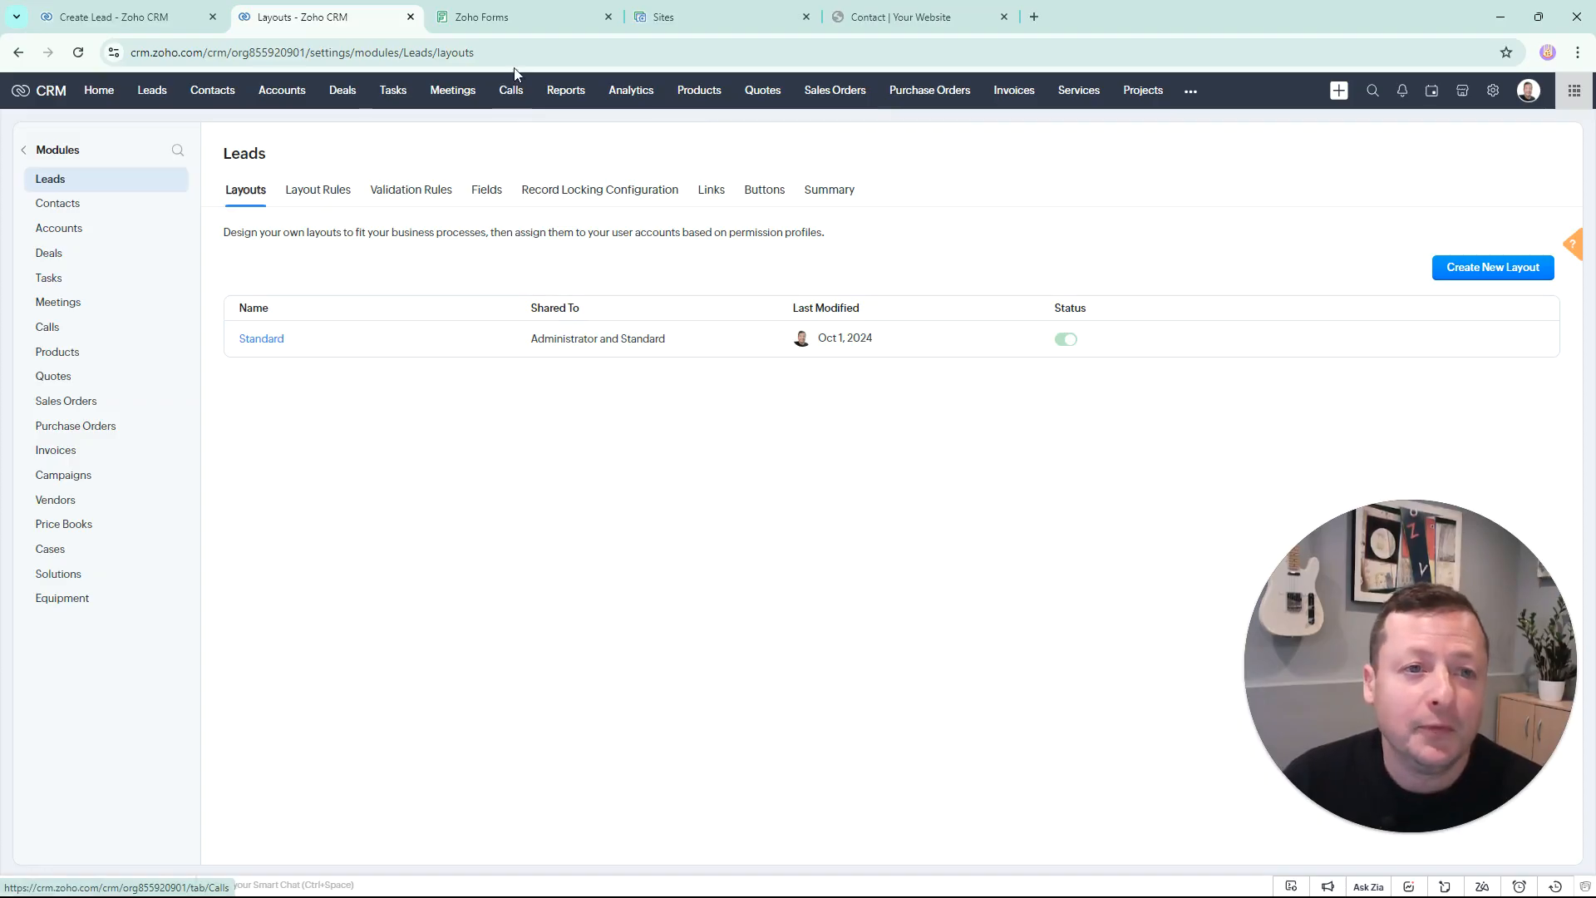
# - Switch to Zoho Forms and create a new standard form from scratch titled "Contact Us"
pyautogui.click(507, 16)
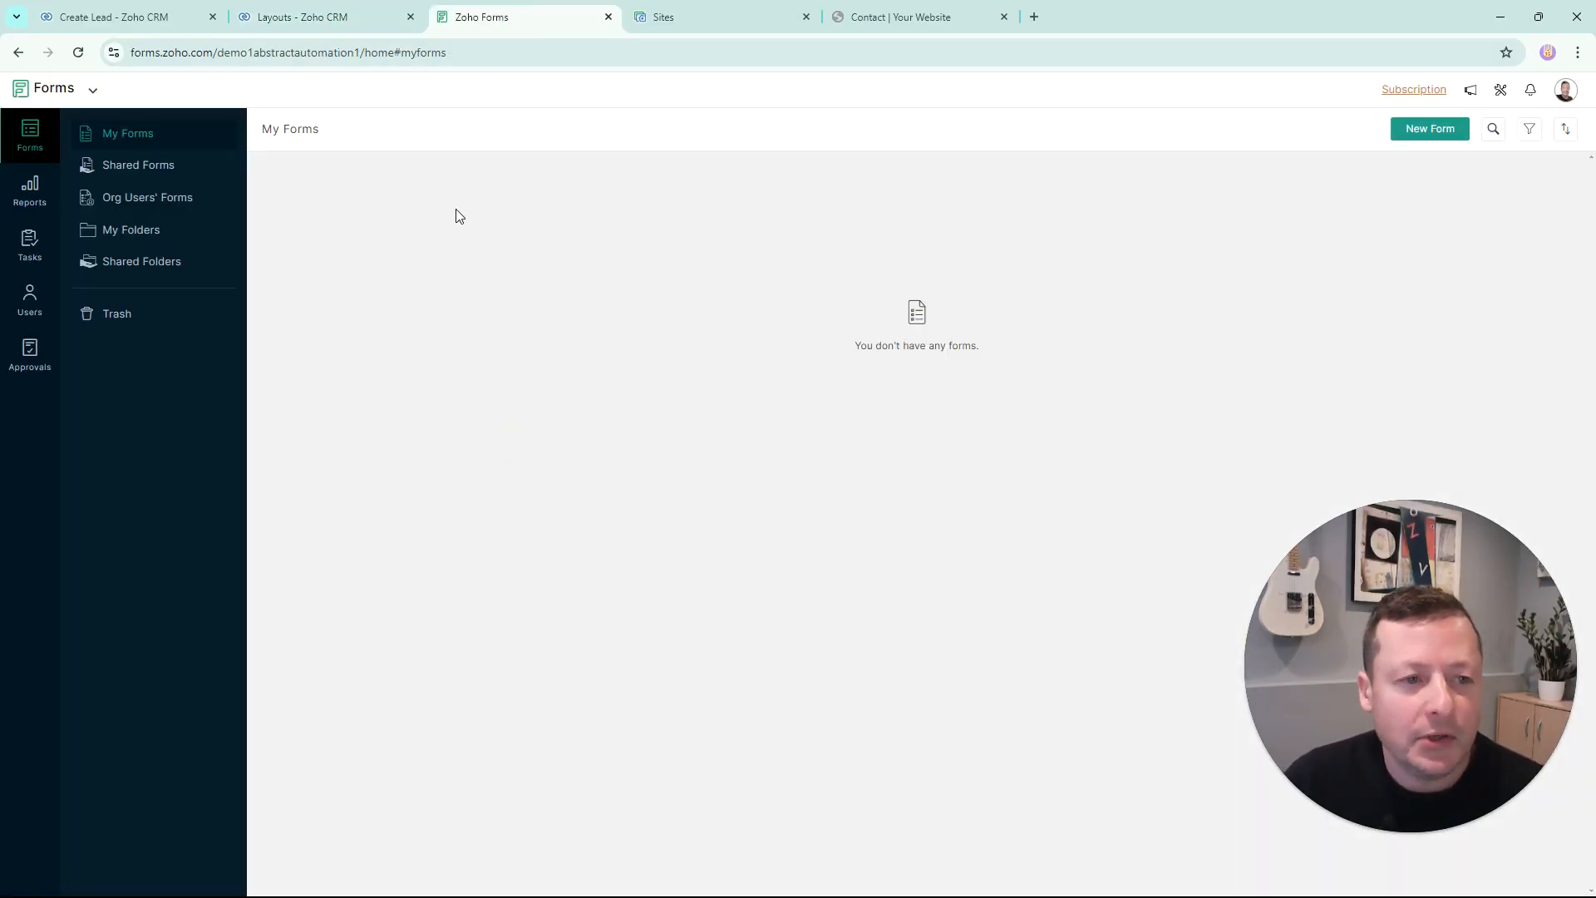
pyautogui.click(1415, 131)
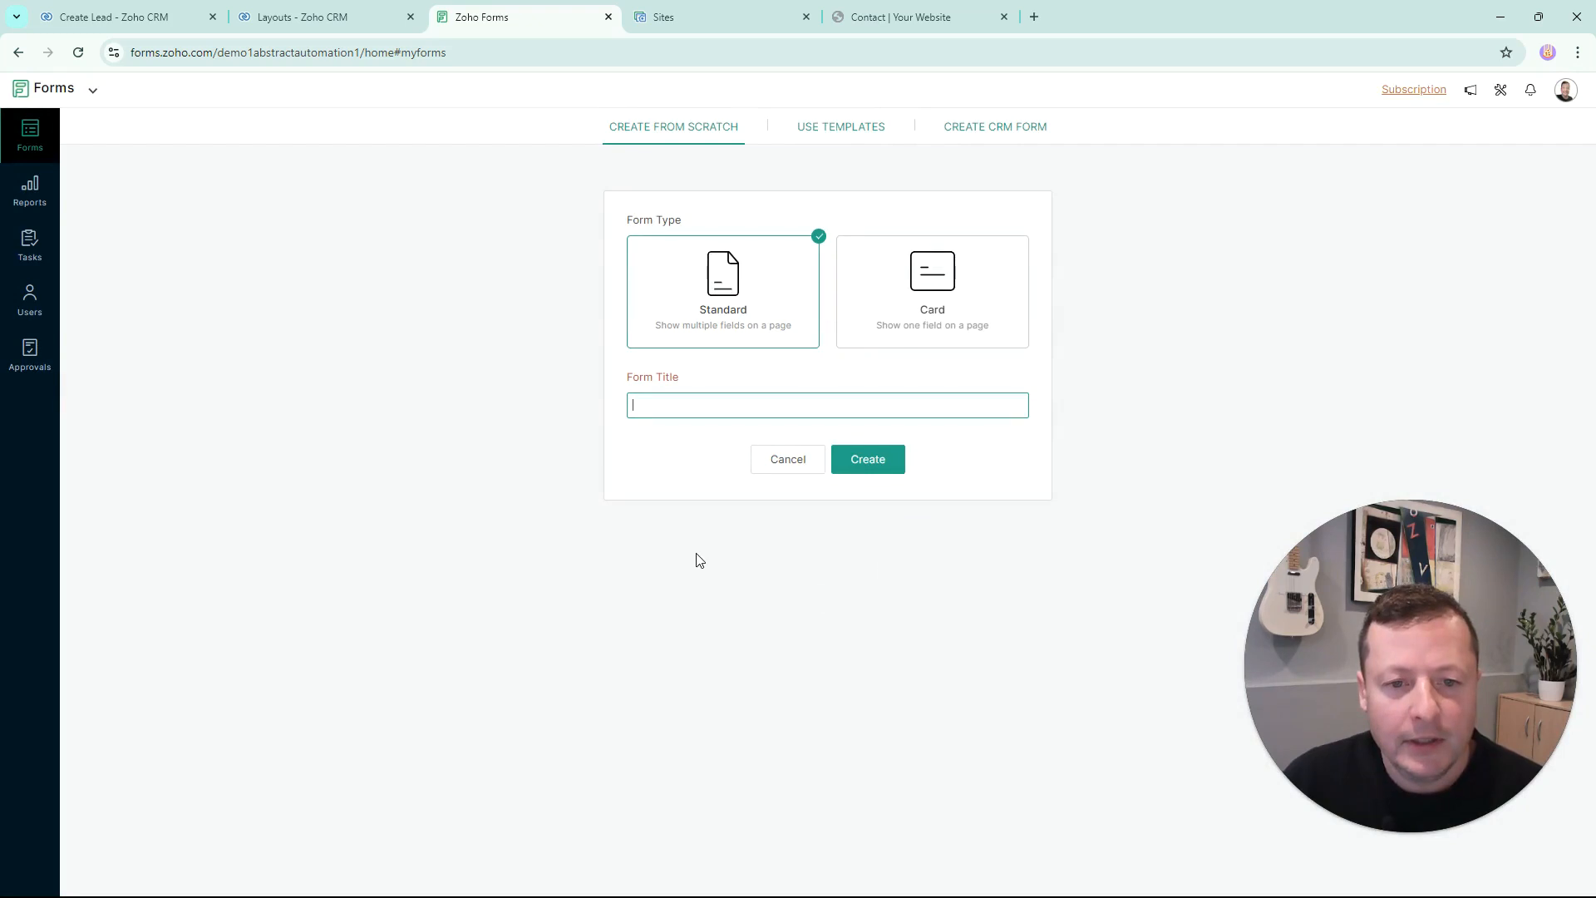
pyautogui.click(659, 408)
pyautogui.write('Contact Us')
pyautogui.click(884, 462)
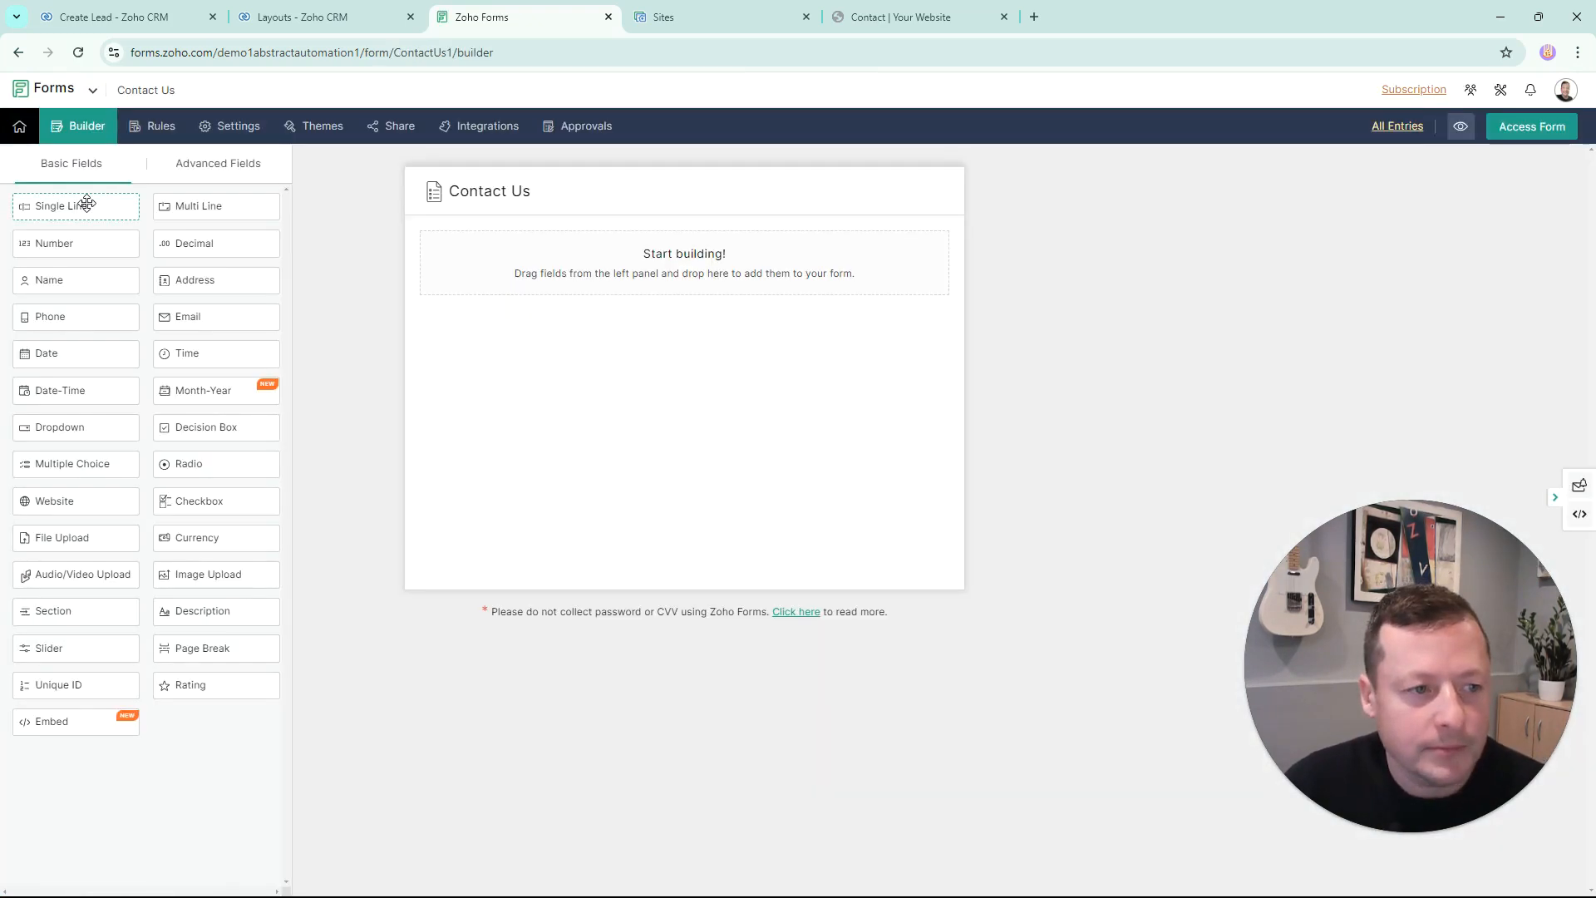
# - Add a single-line field to the form and label it "Company"
pyautogui.moveTo(78, 206); pyautogui.dragTo(826, 291)
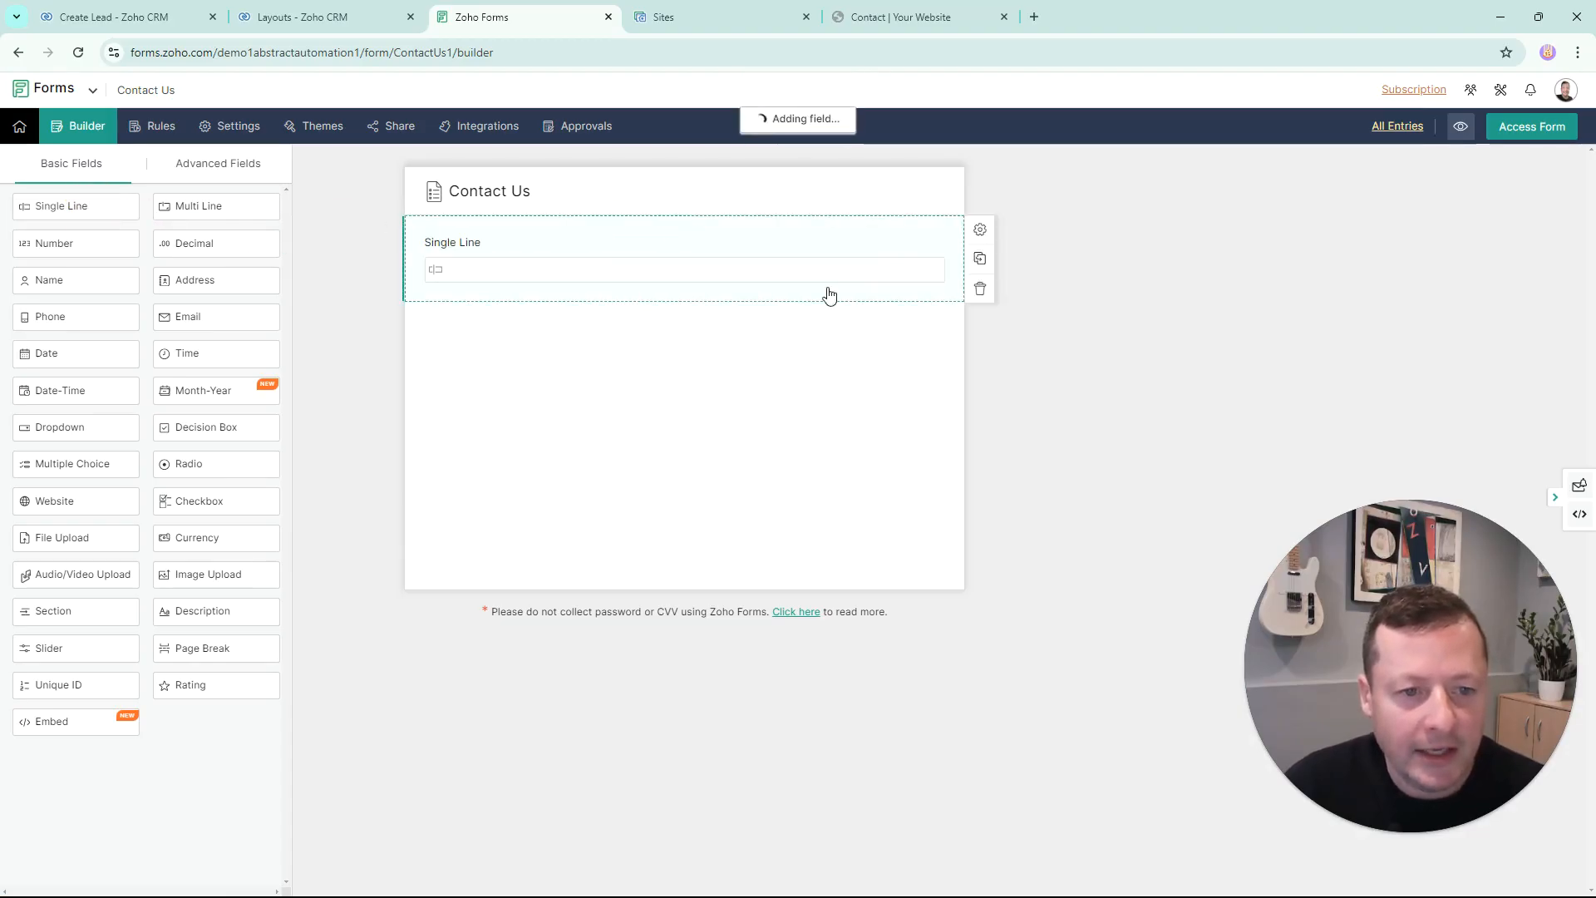
pyautogui.click(872, 250)
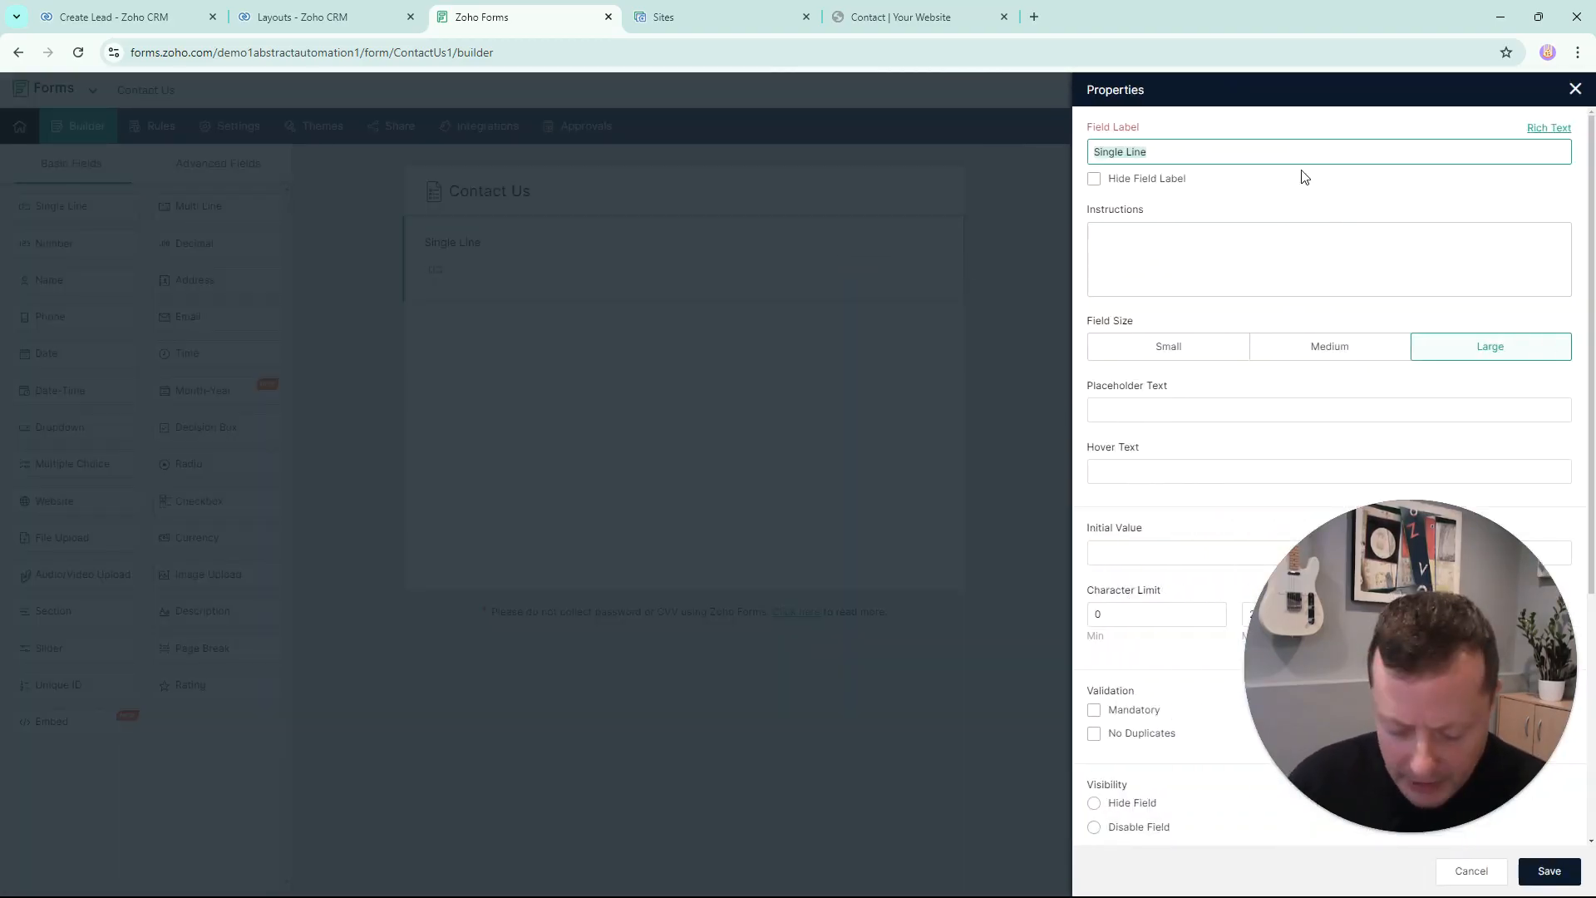
pyautogui.write('Company')
pyautogui.click(185, 625)
# - Add Name, Email and Phone fields, in that order, below the Company field
pyautogui.moveTo(57, 270); pyautogui.dragTo(528, 341)
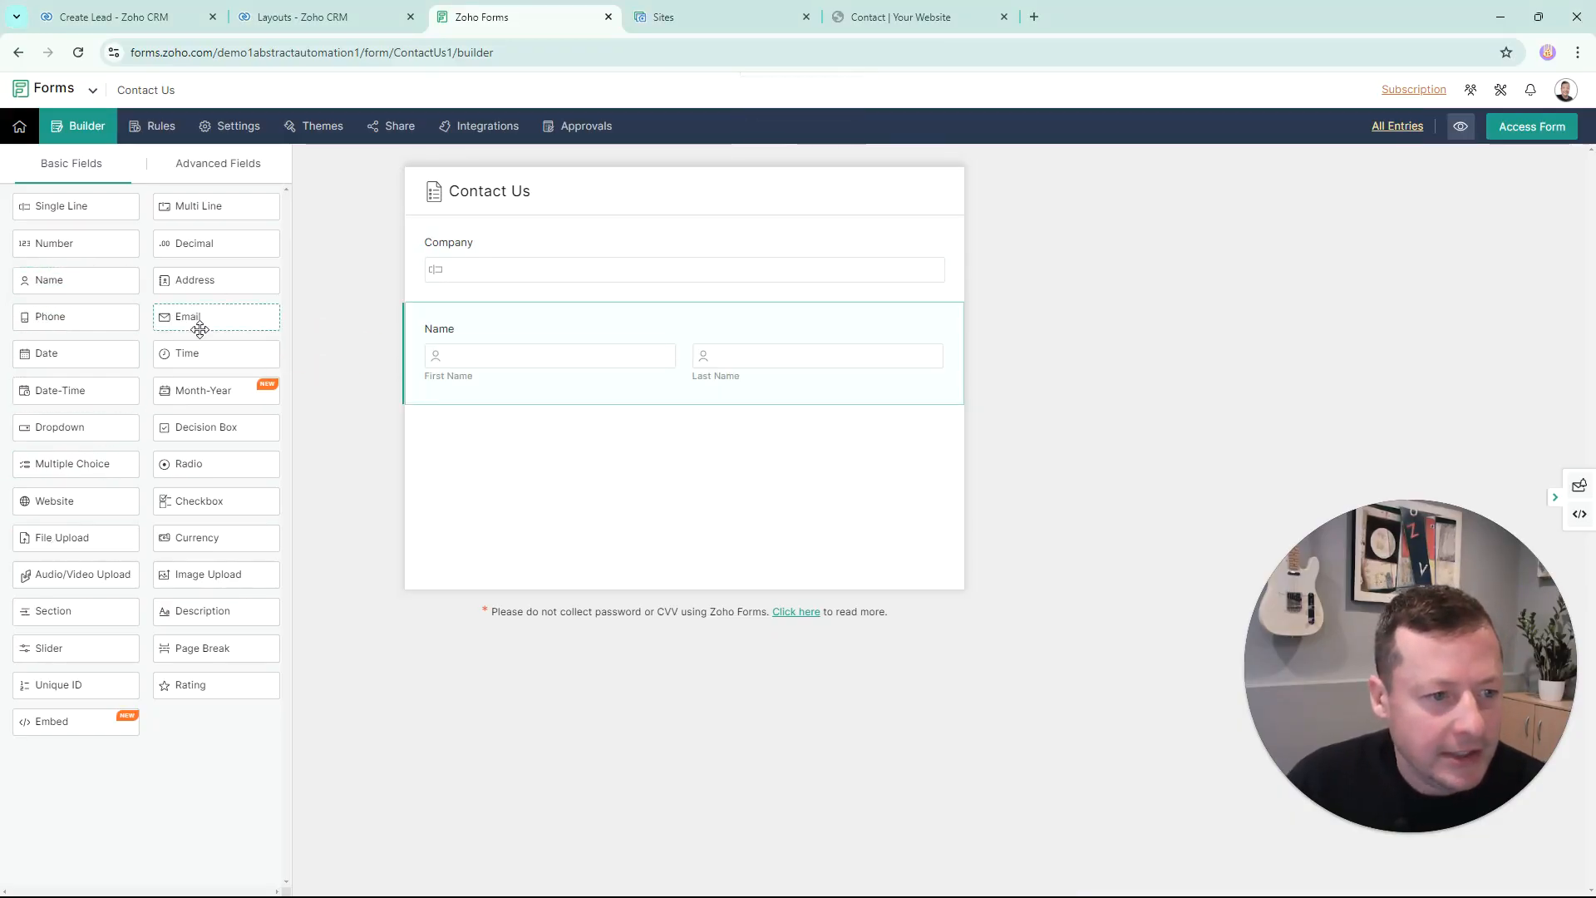
pyautogui.moveTo(196, 321); pyautogui.dragTo(491, 445)
pyautogui.moveTo(50, 316); pyautogui.dragTo(559, 539)
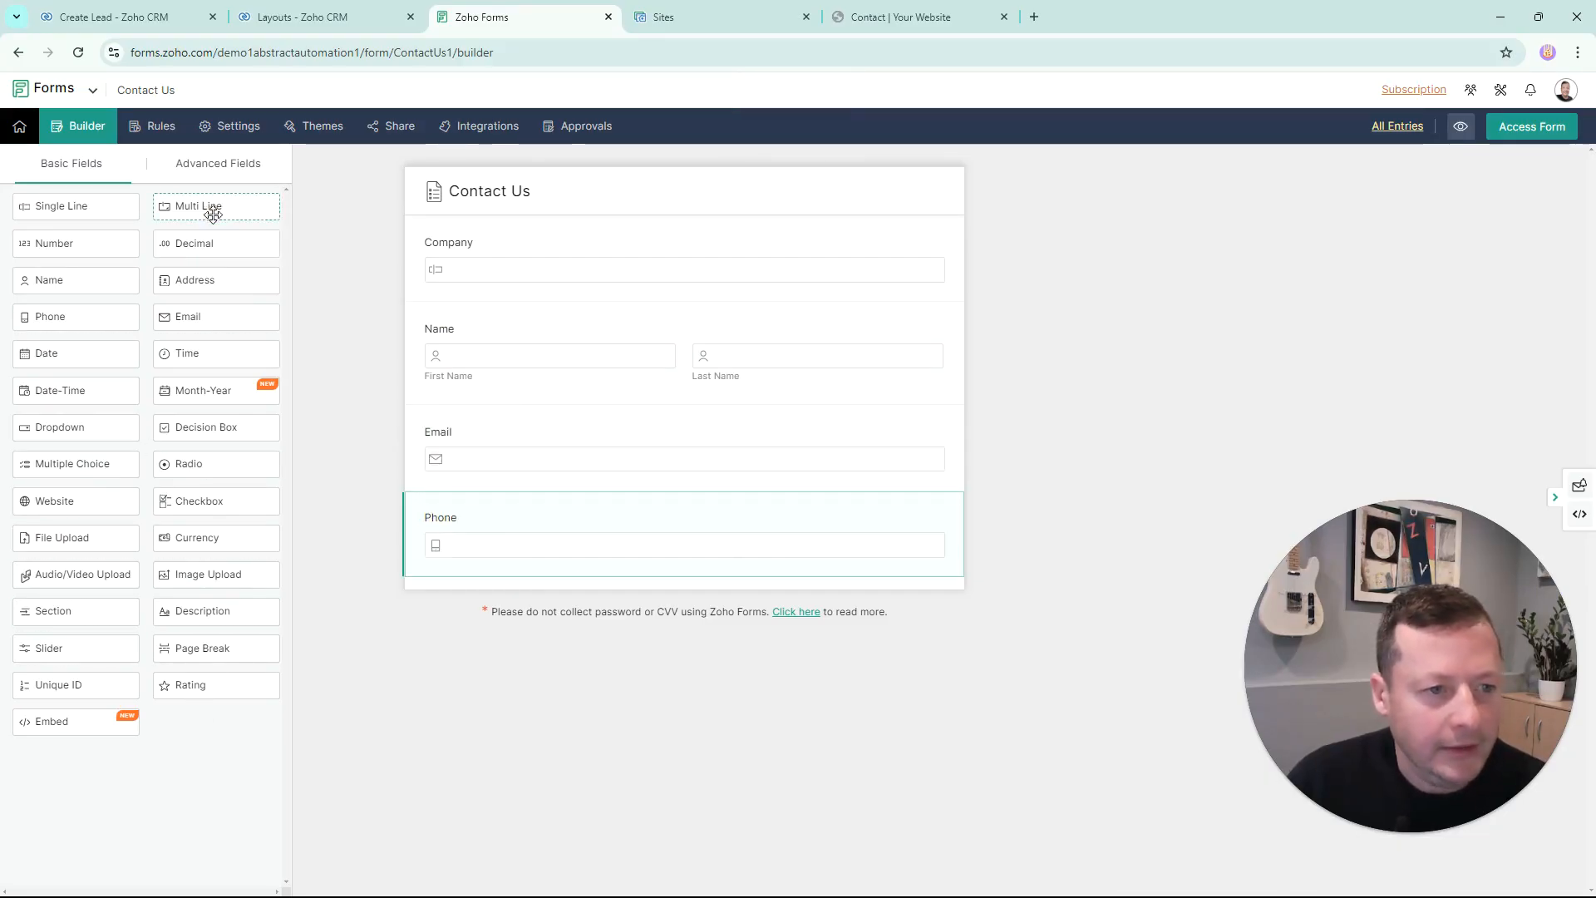
# - Add a multi-line field below Phone, label it "Comments" and save its properties
pyautogui.moveTo(210, 210); pyautogui.dragTo(555, 623)
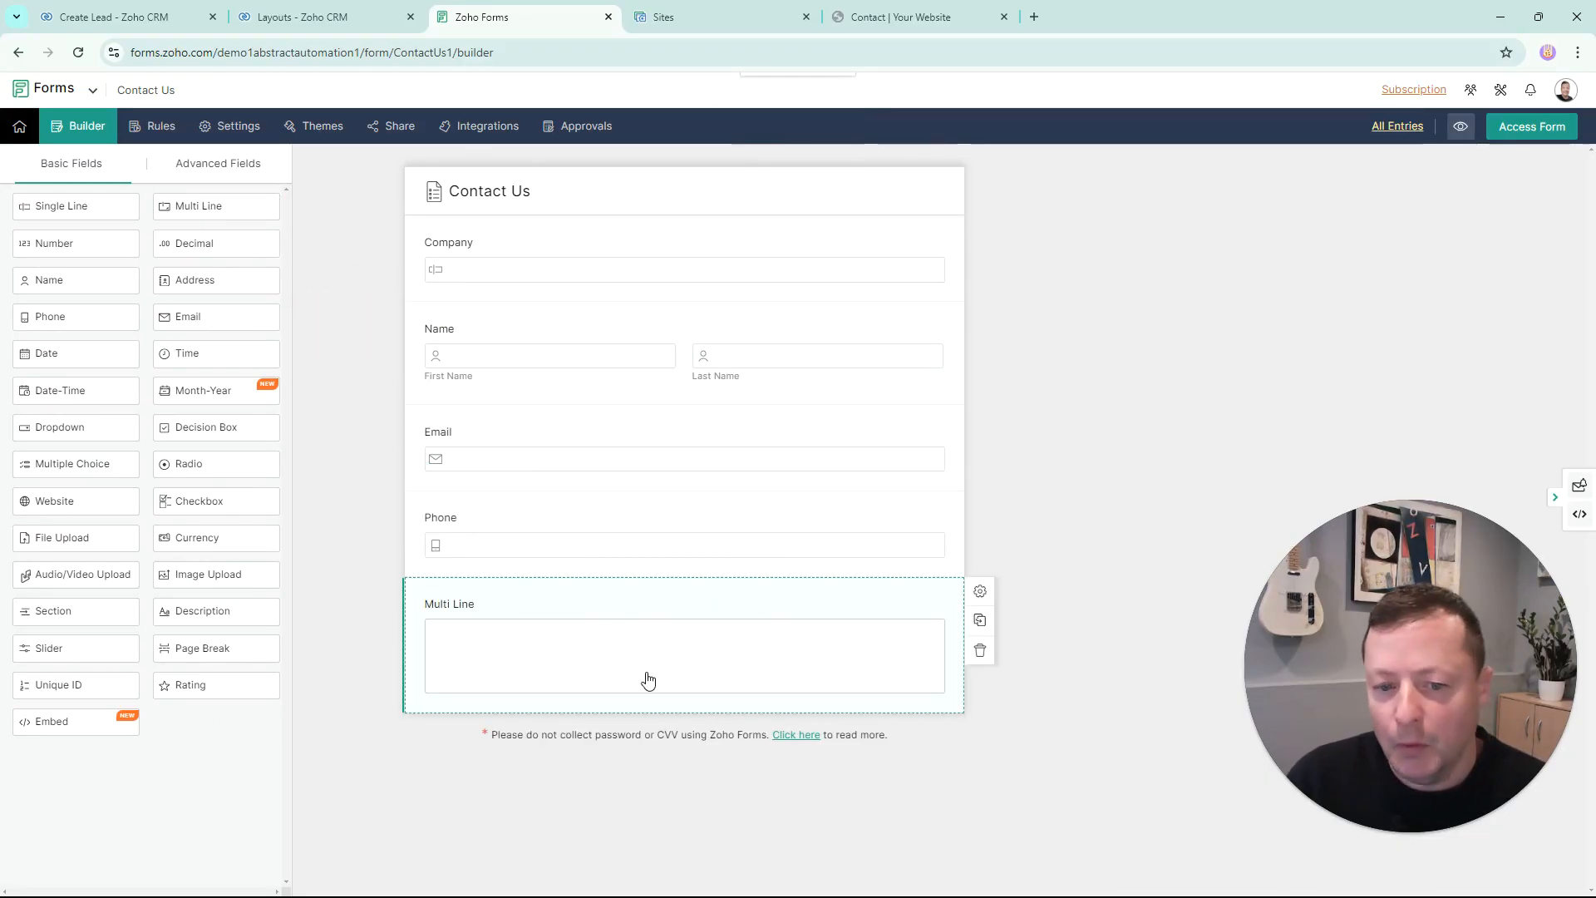
pyautogui.click(680, 604)
pyautogui.tripleClick(1209, 150)
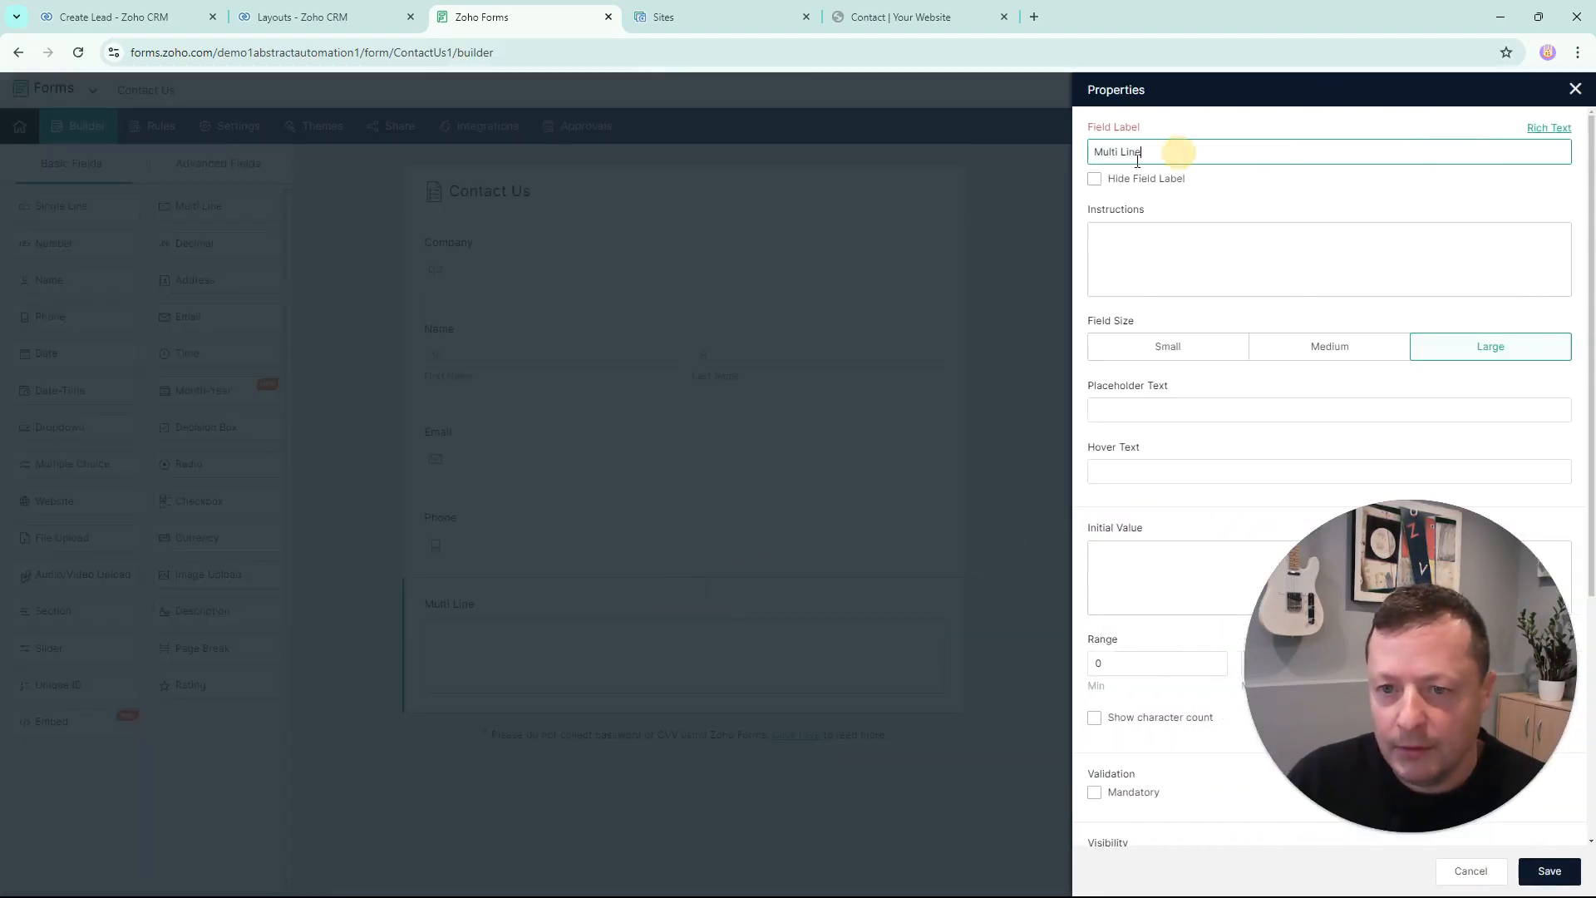
pyautogui.write('Comm')
pyautogui.write('ents')
pyautogui.click(1548, 871)
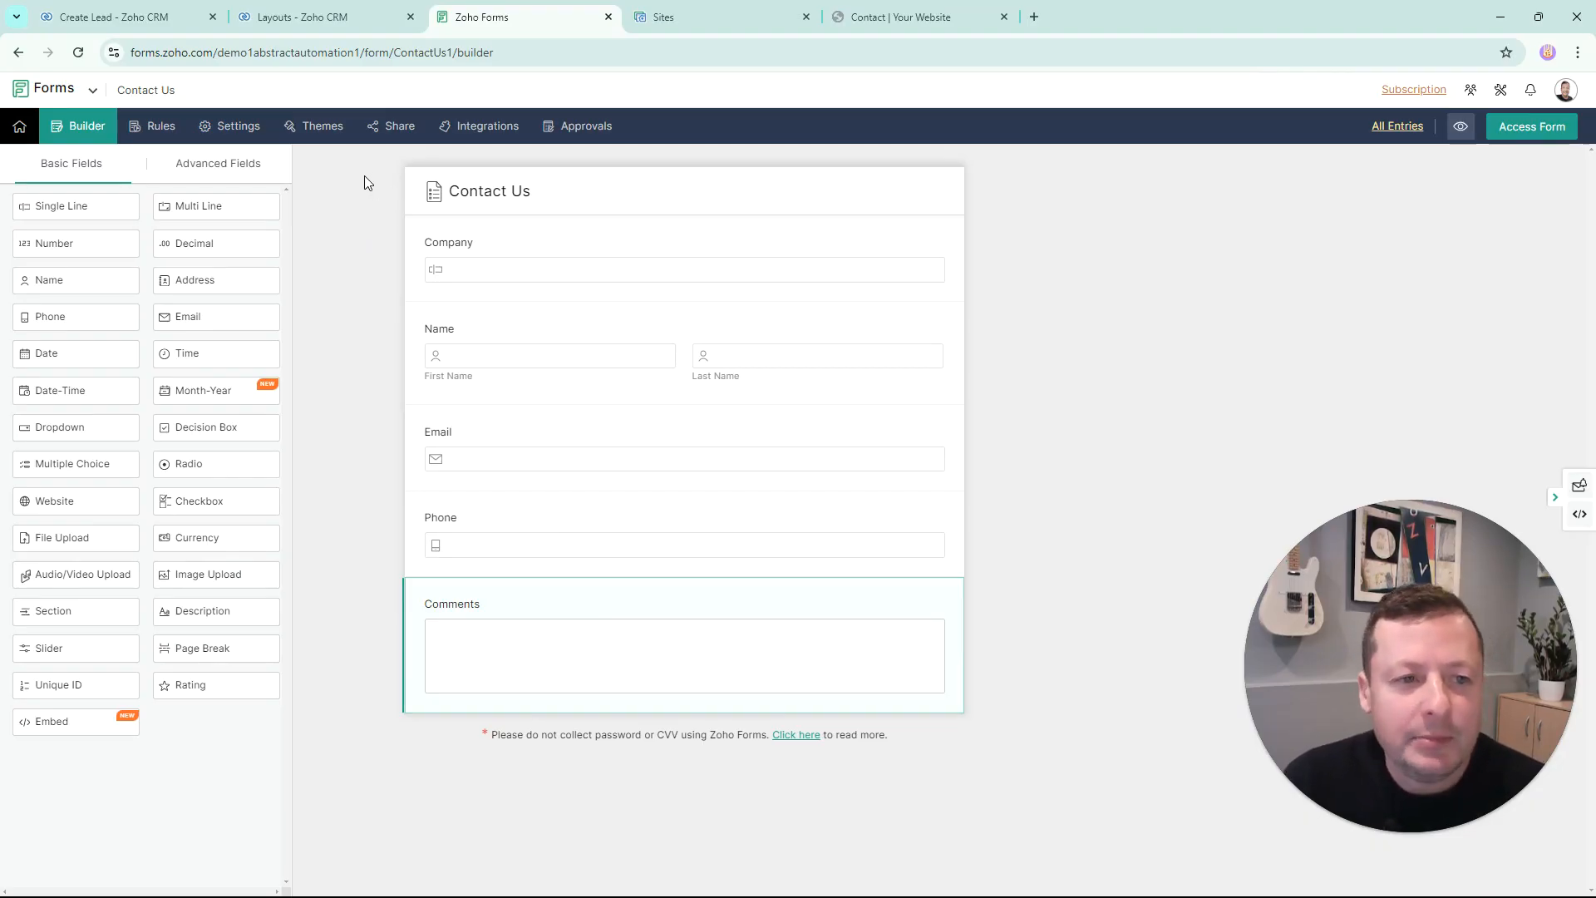
# - Browse the pre-built form themes and apply the Skyberg theme to the Contact Us form
pyautogui.click(318, 132)
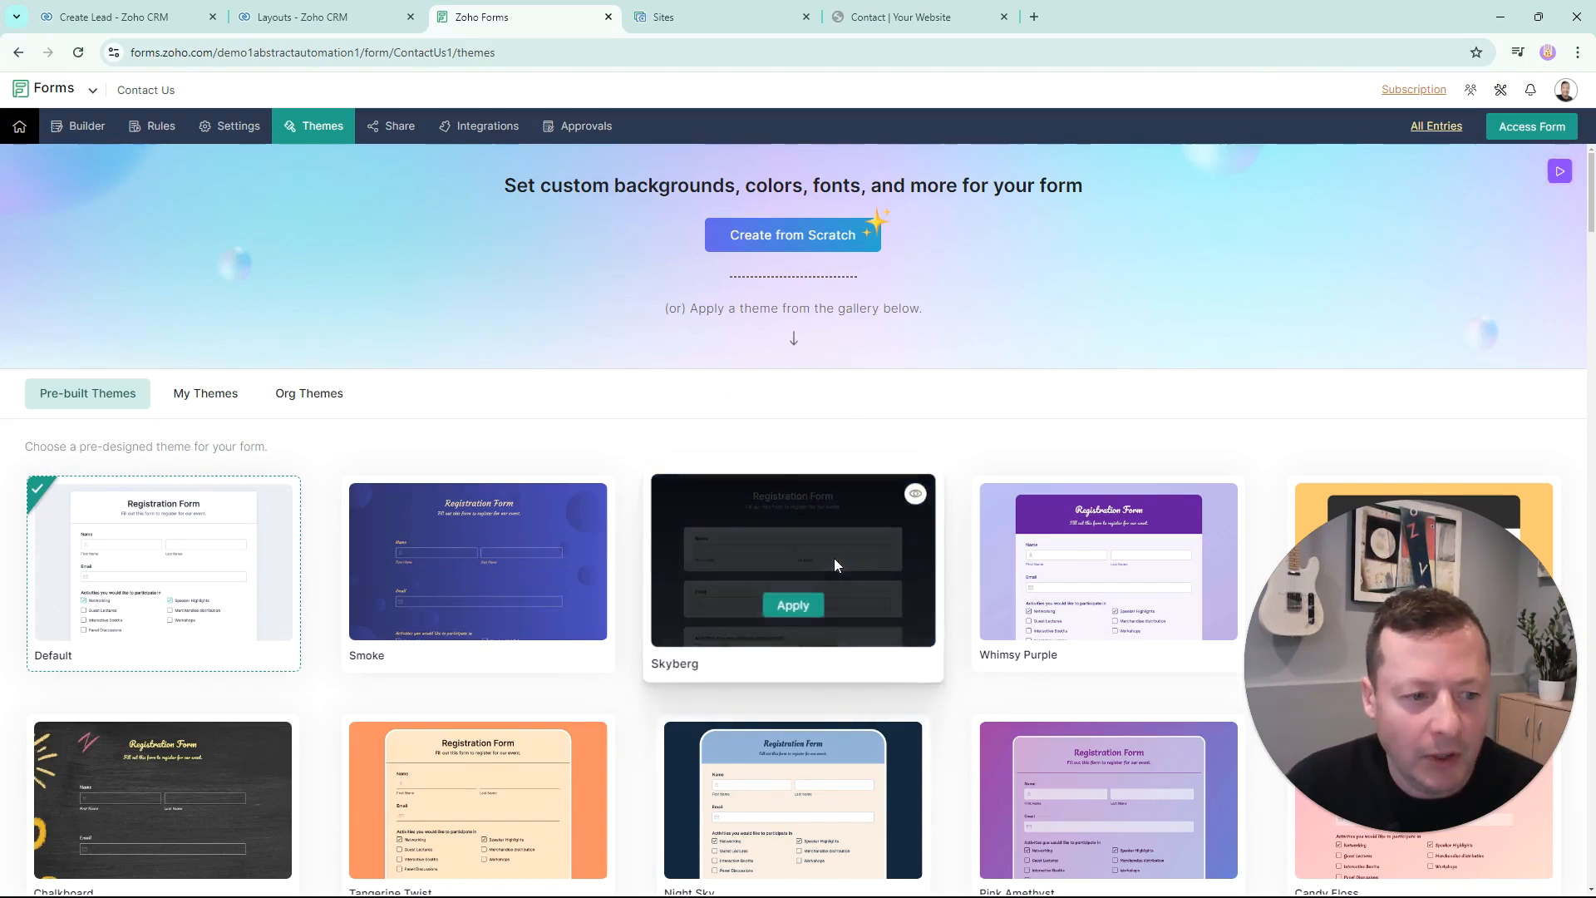
pyautogui.scroll(-3, 834, 557)
pyautogui.scroll(-8, 1022, 536)
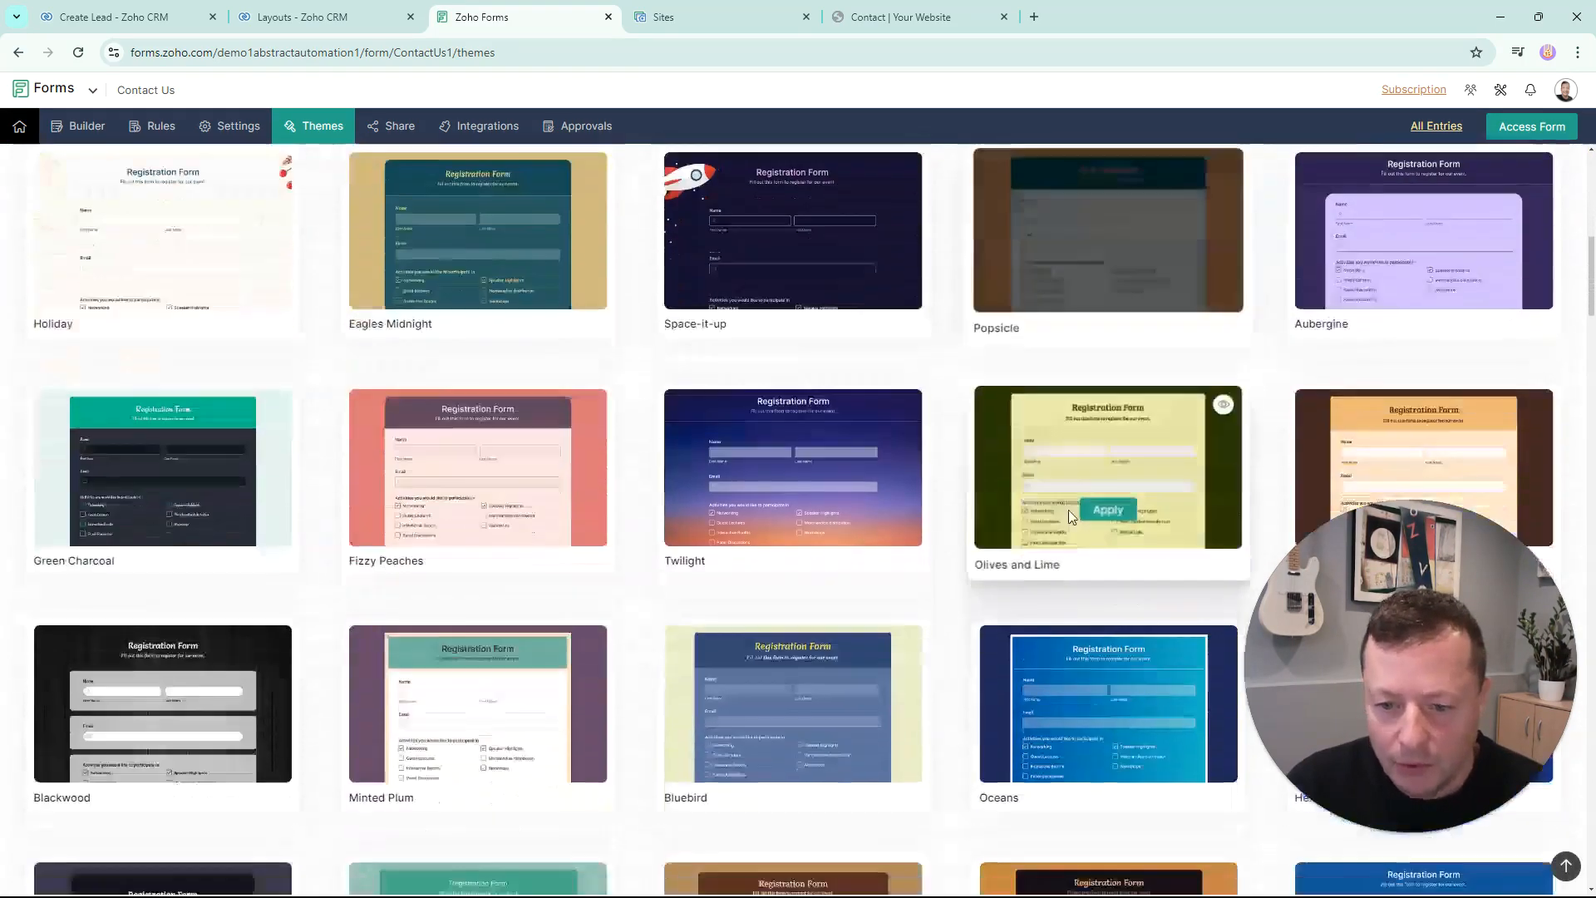
pyautogui.scroll(-9, 1058, 510)
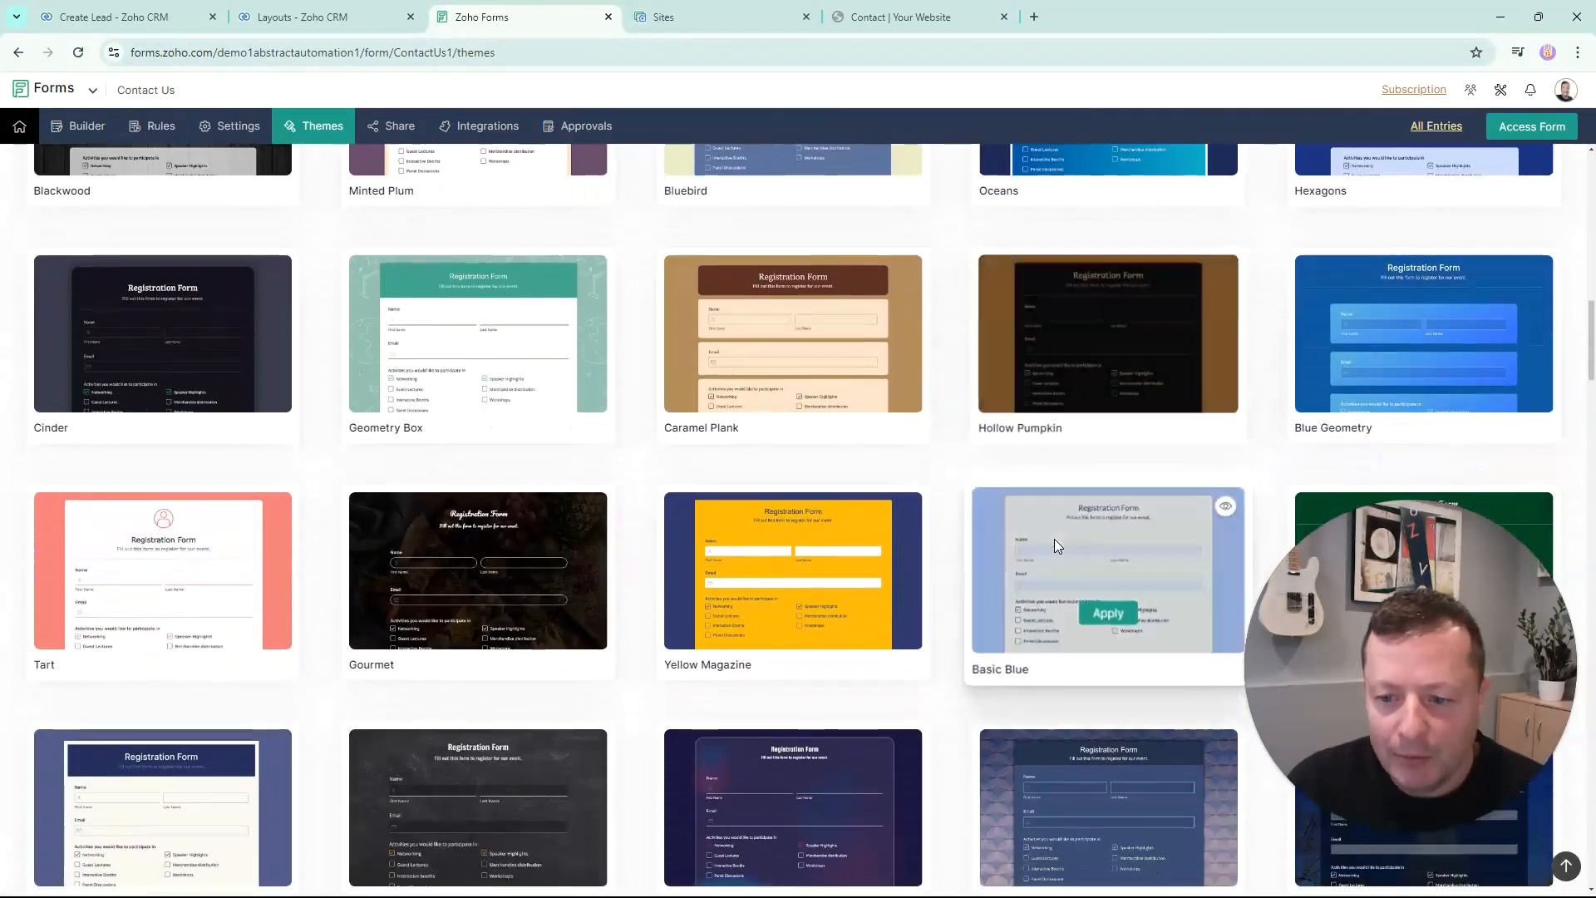
pyautogui.scroll(-14, 1001, 704)
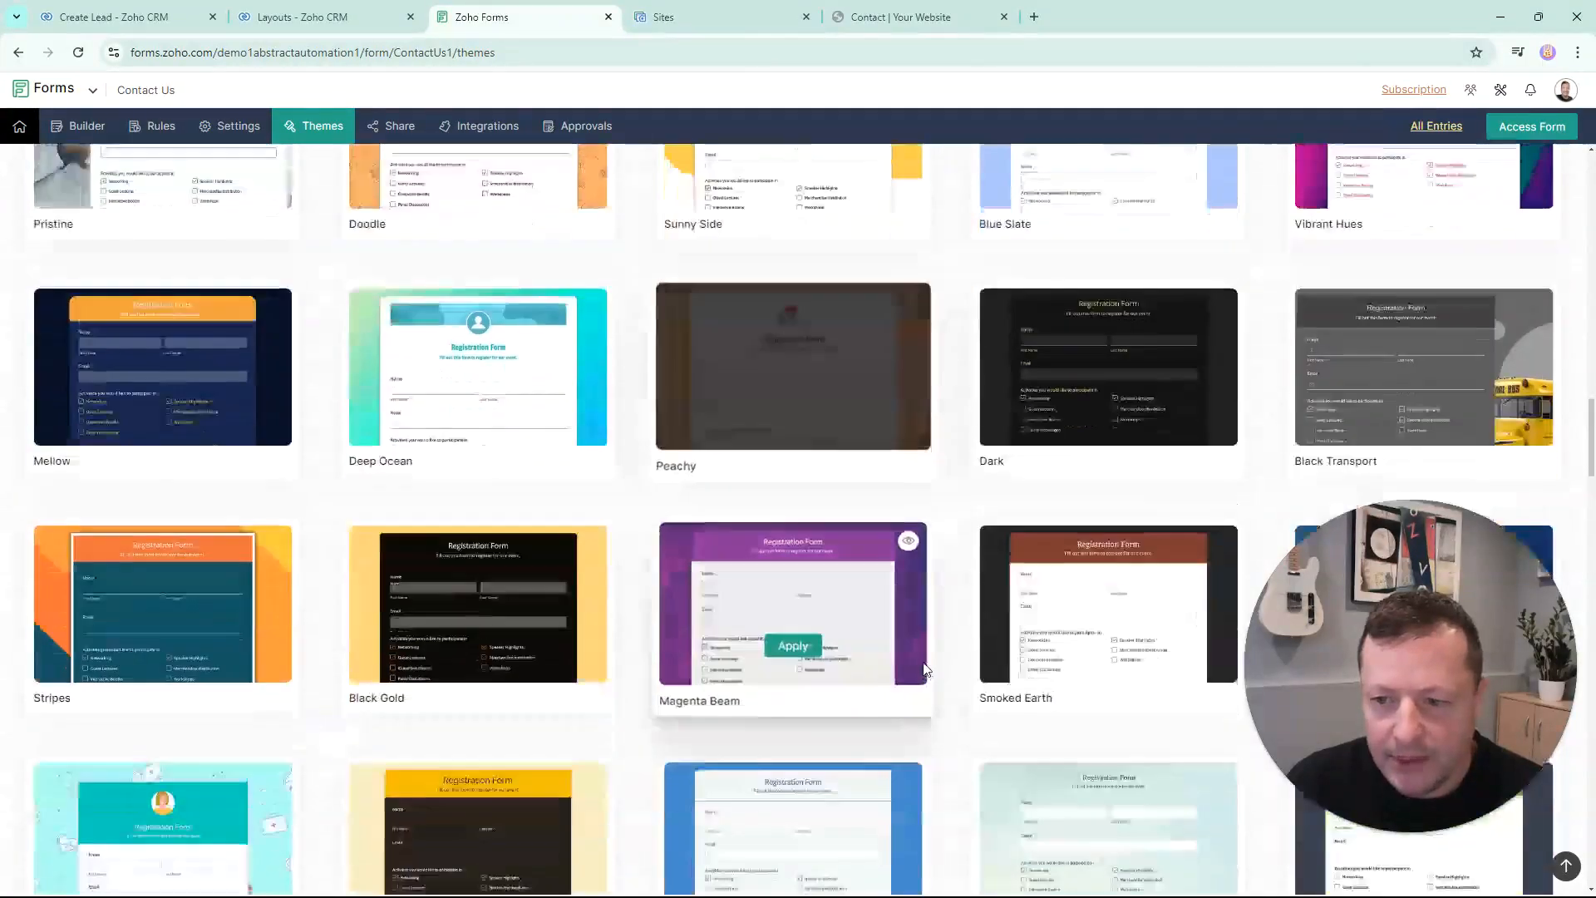
pyautogui.scroll(20, 934, 657)
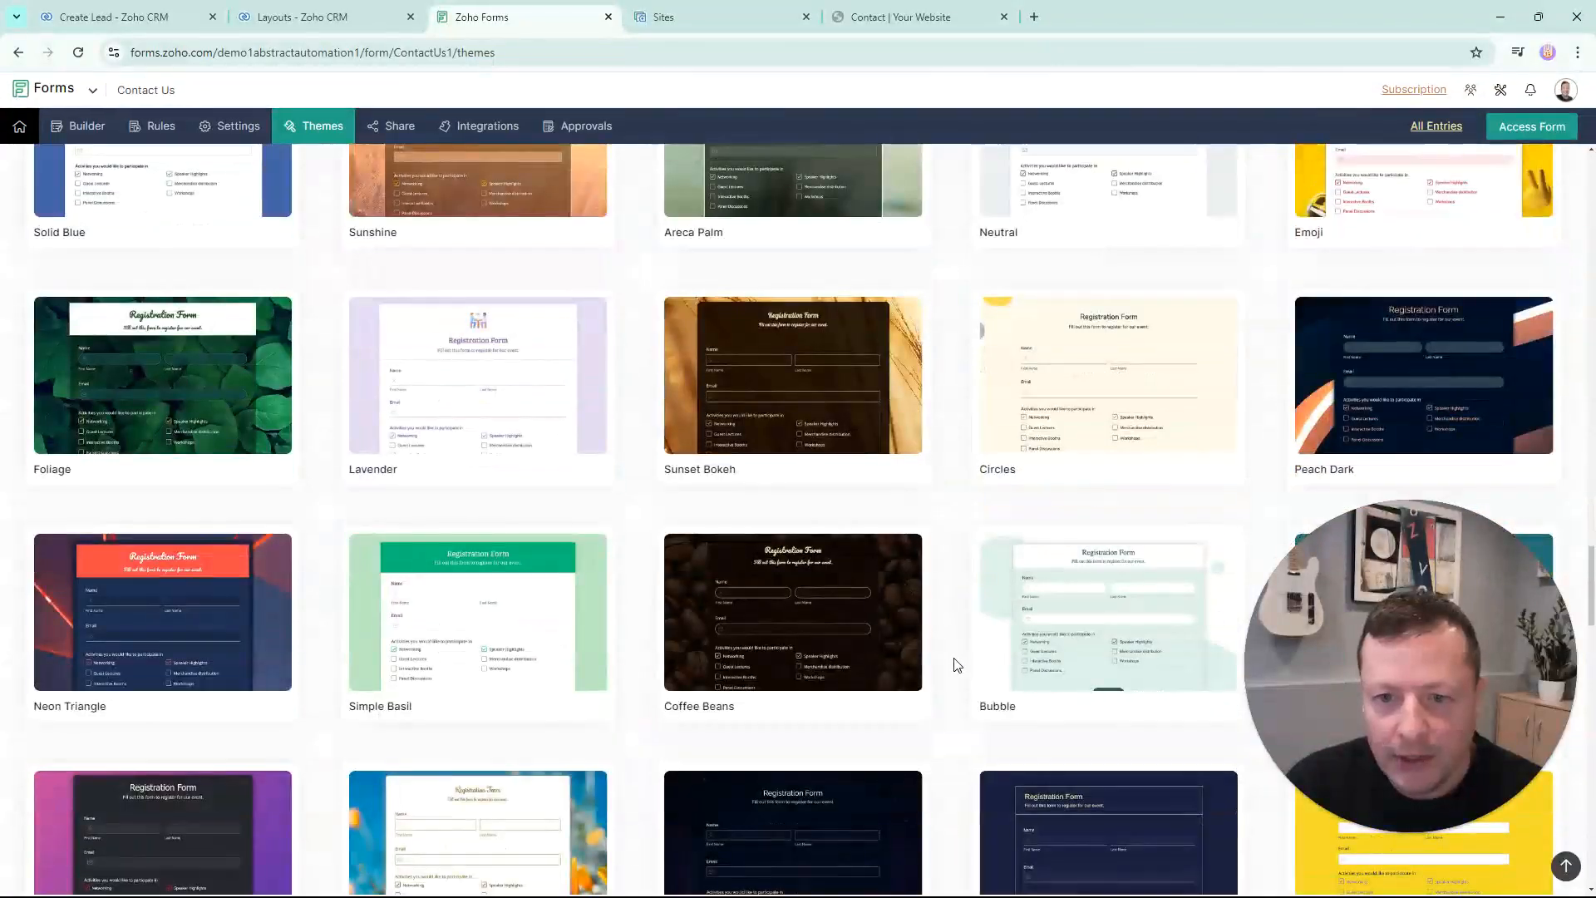
pyautogui.scroll(-2, 994, 617)
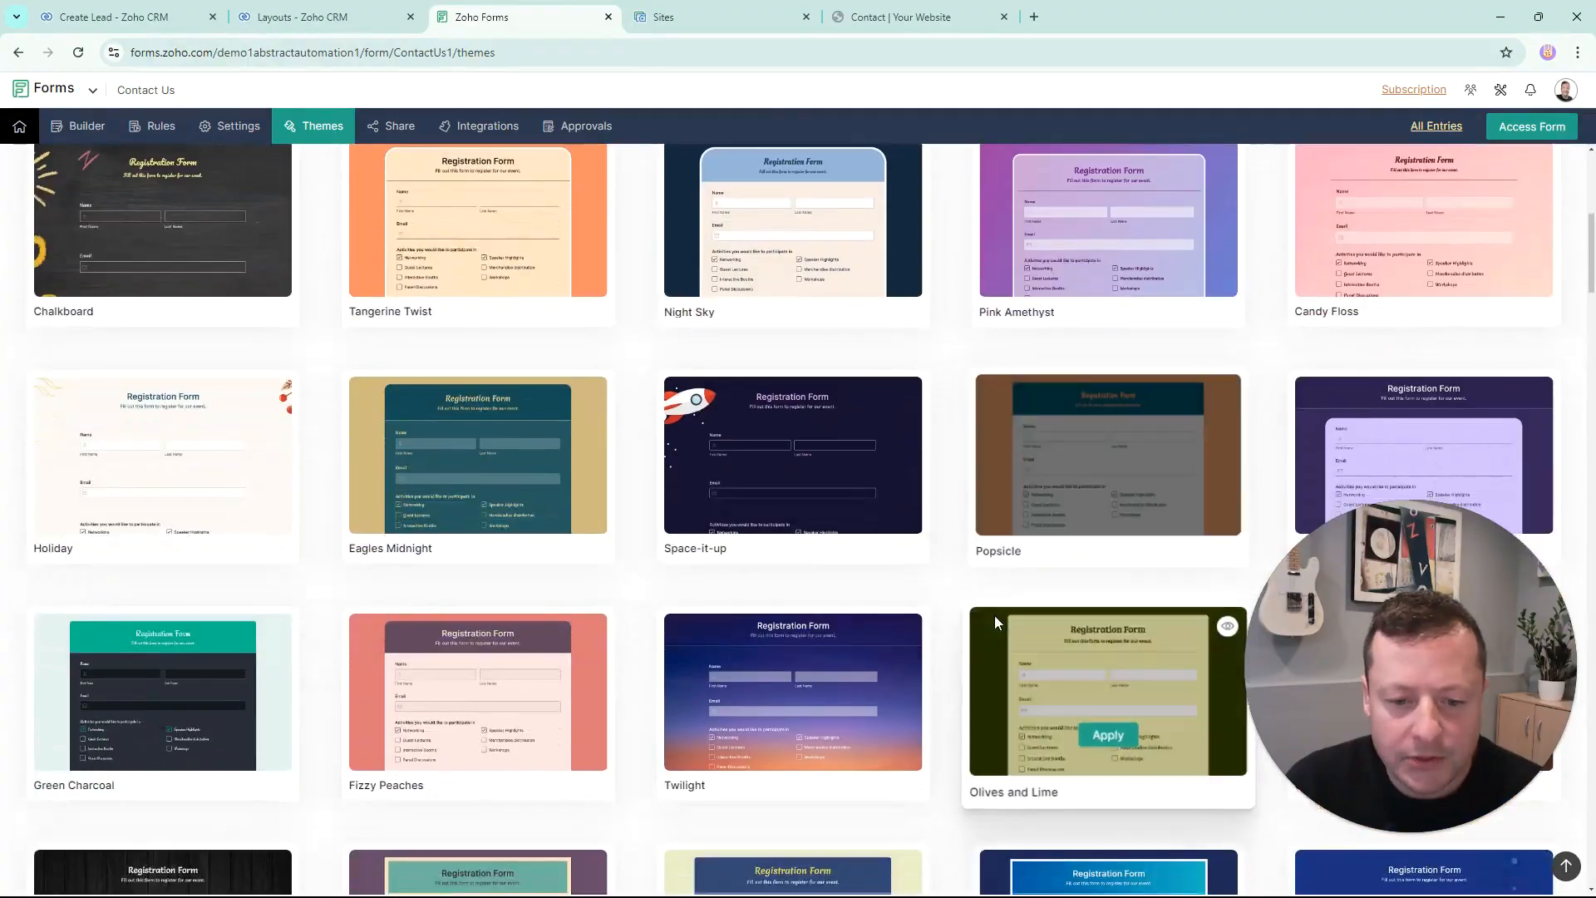
pyautogui.scroll(5, 994, 615)
pyautogui.scroll(2, 995, 607)
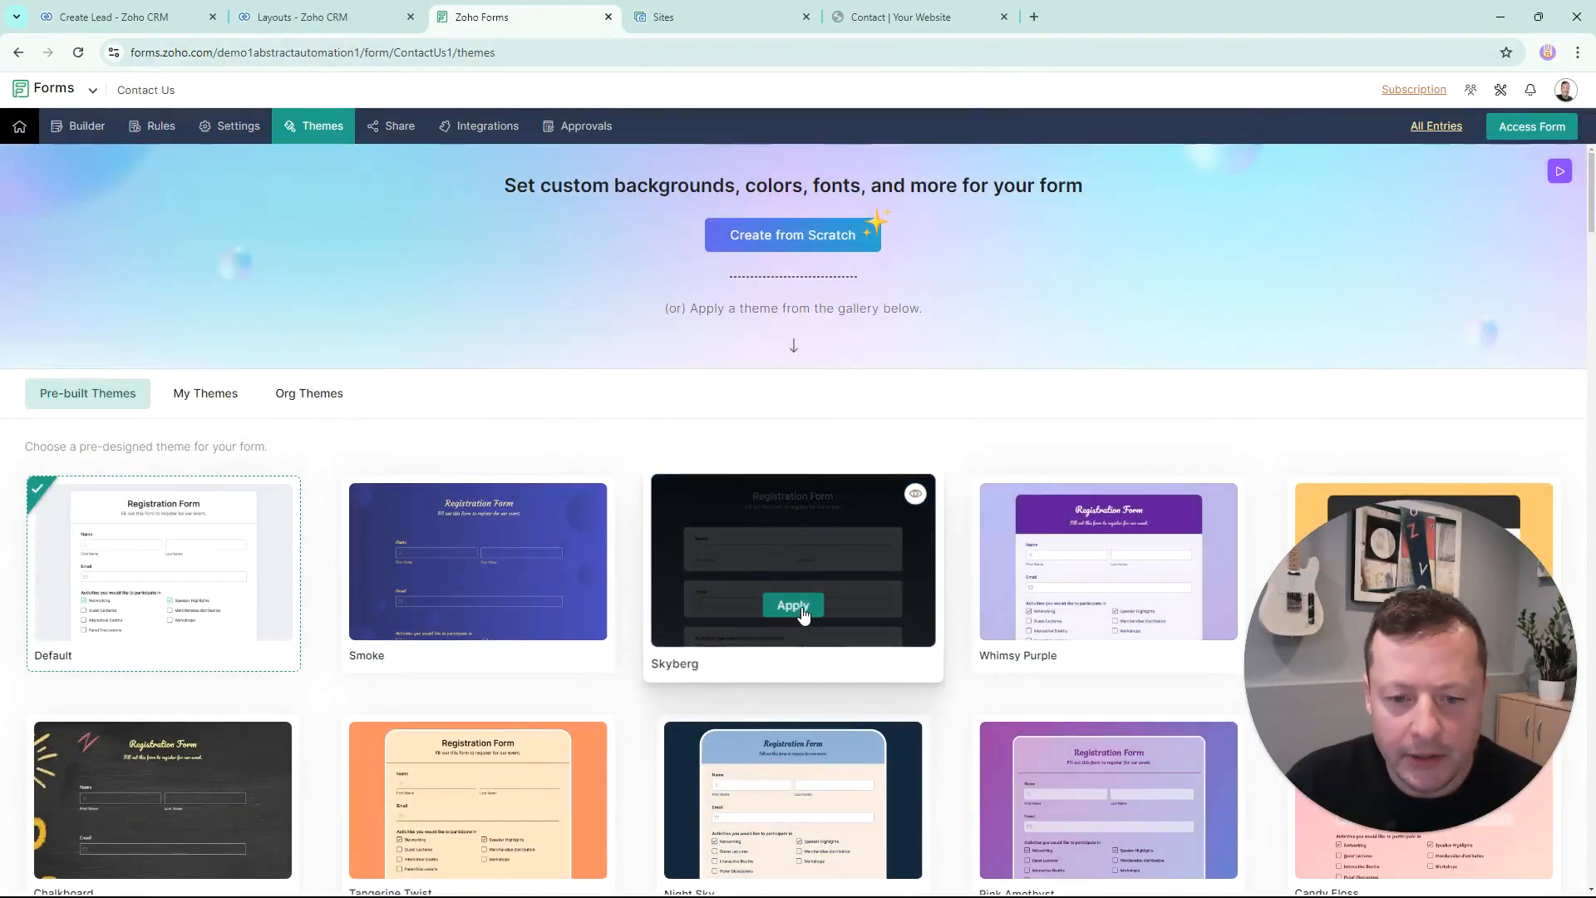
pyautogui.click(803, 611)
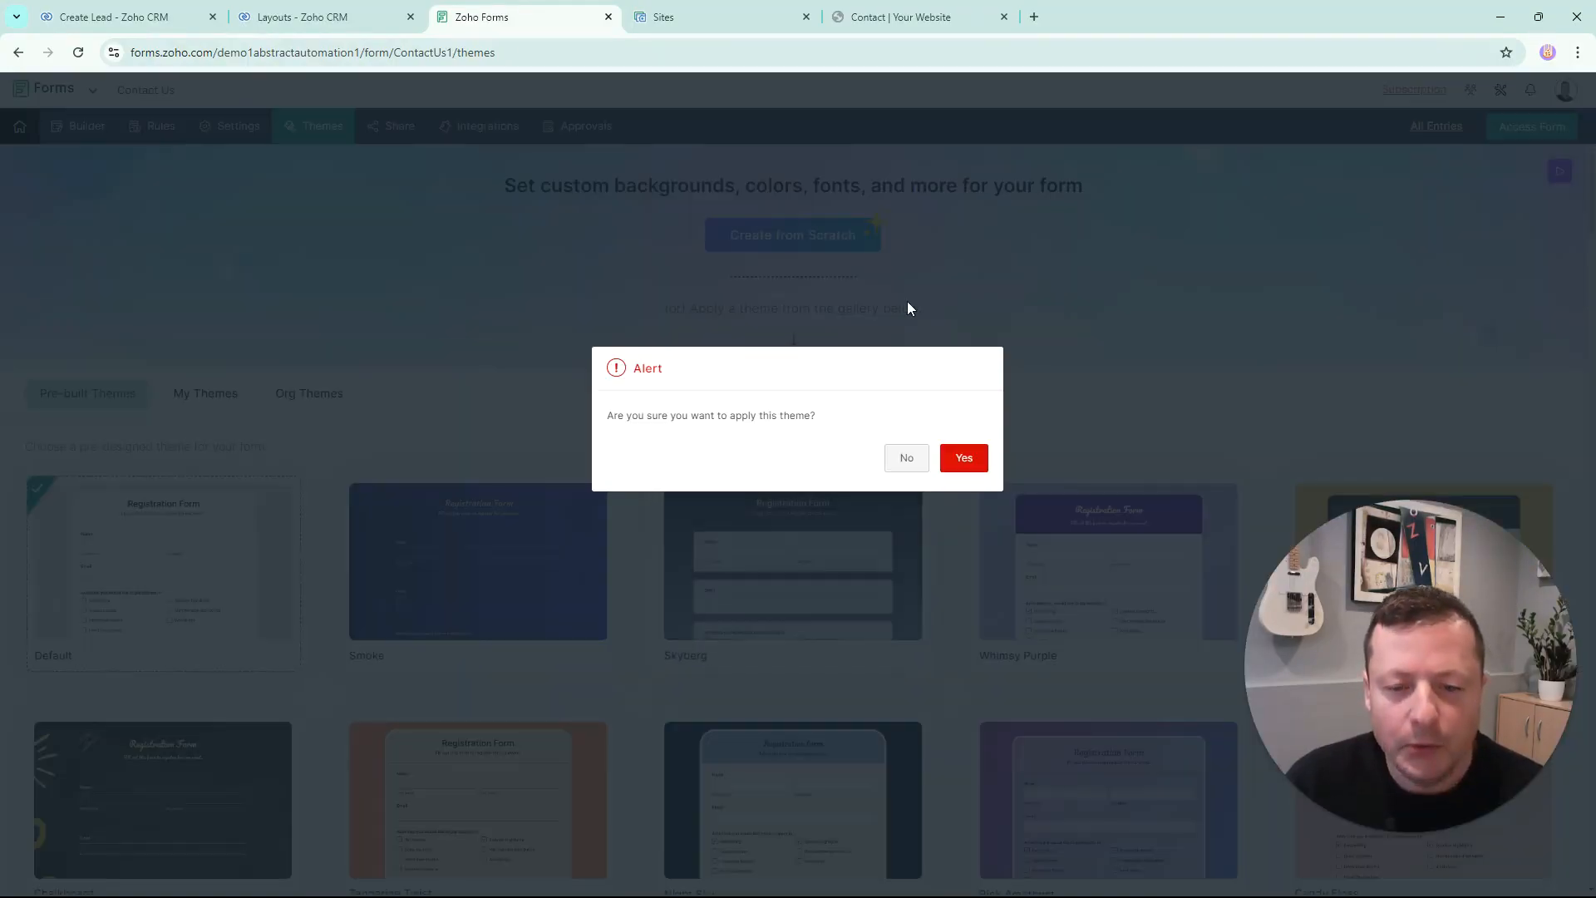
pyautogui.click(963, 459)
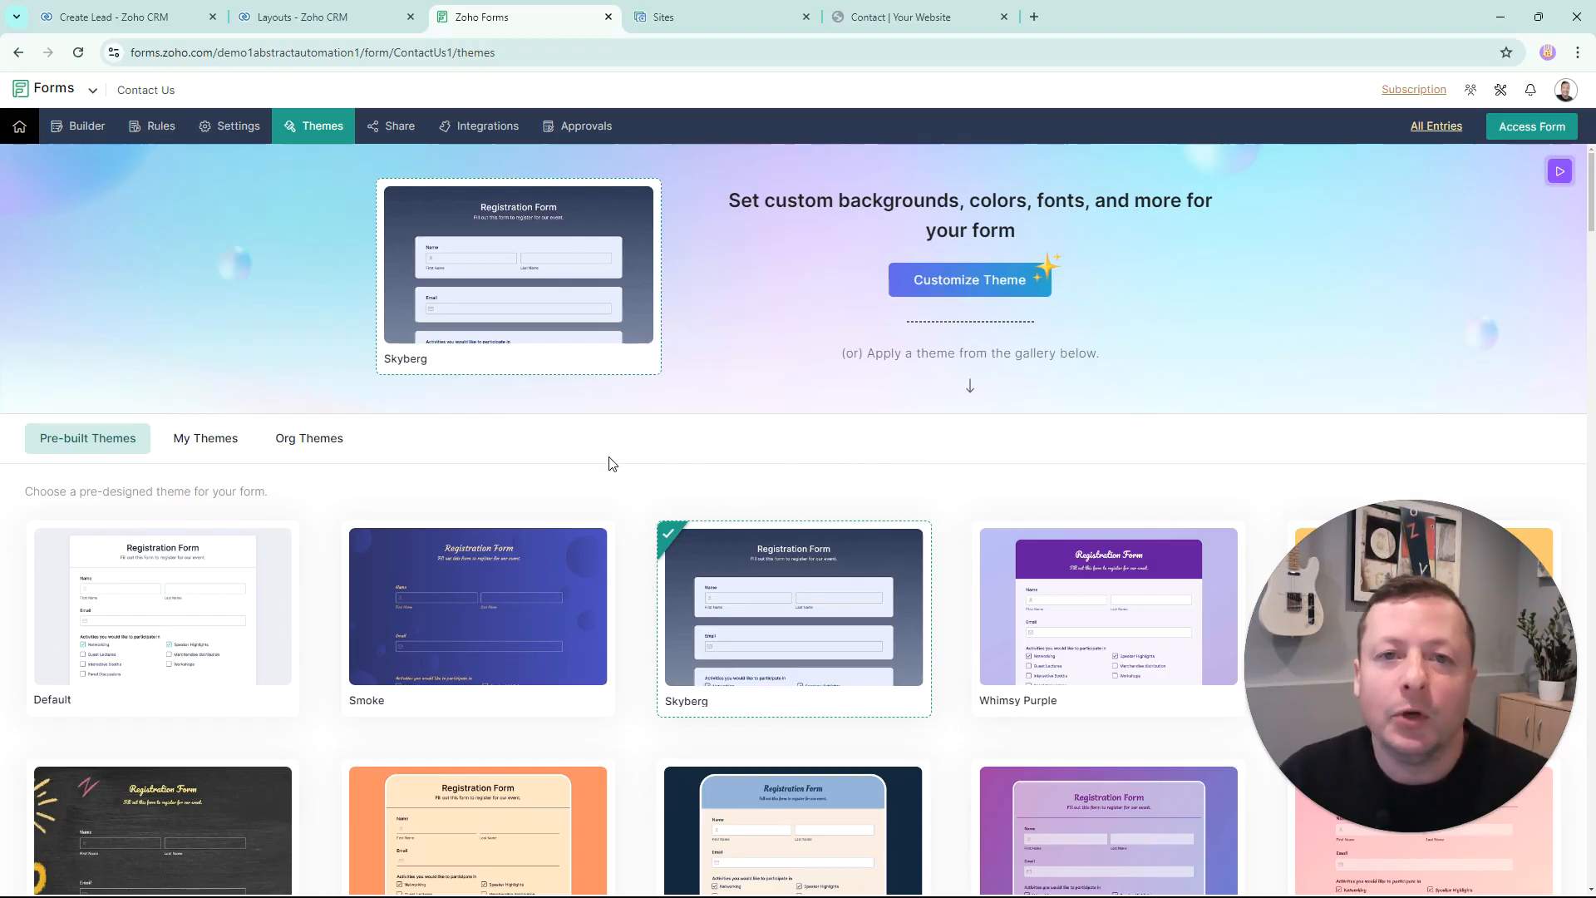
# - Open the form's embed options for sharing and examine the iframe code
pyautogui.click(394, 130)
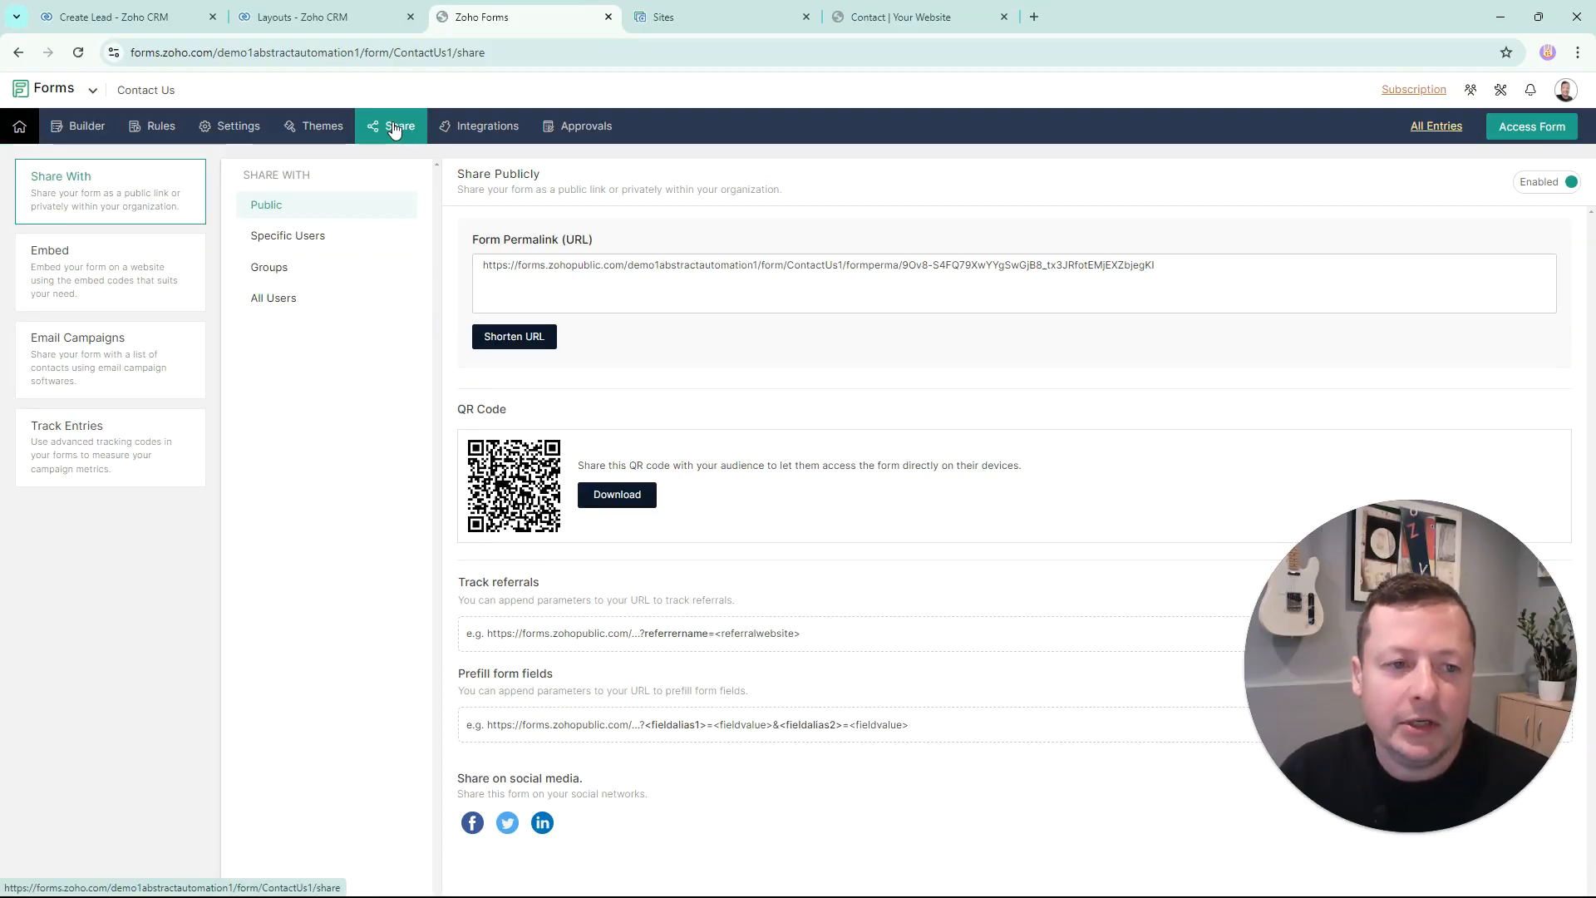
pyautogui.click(106, 275)
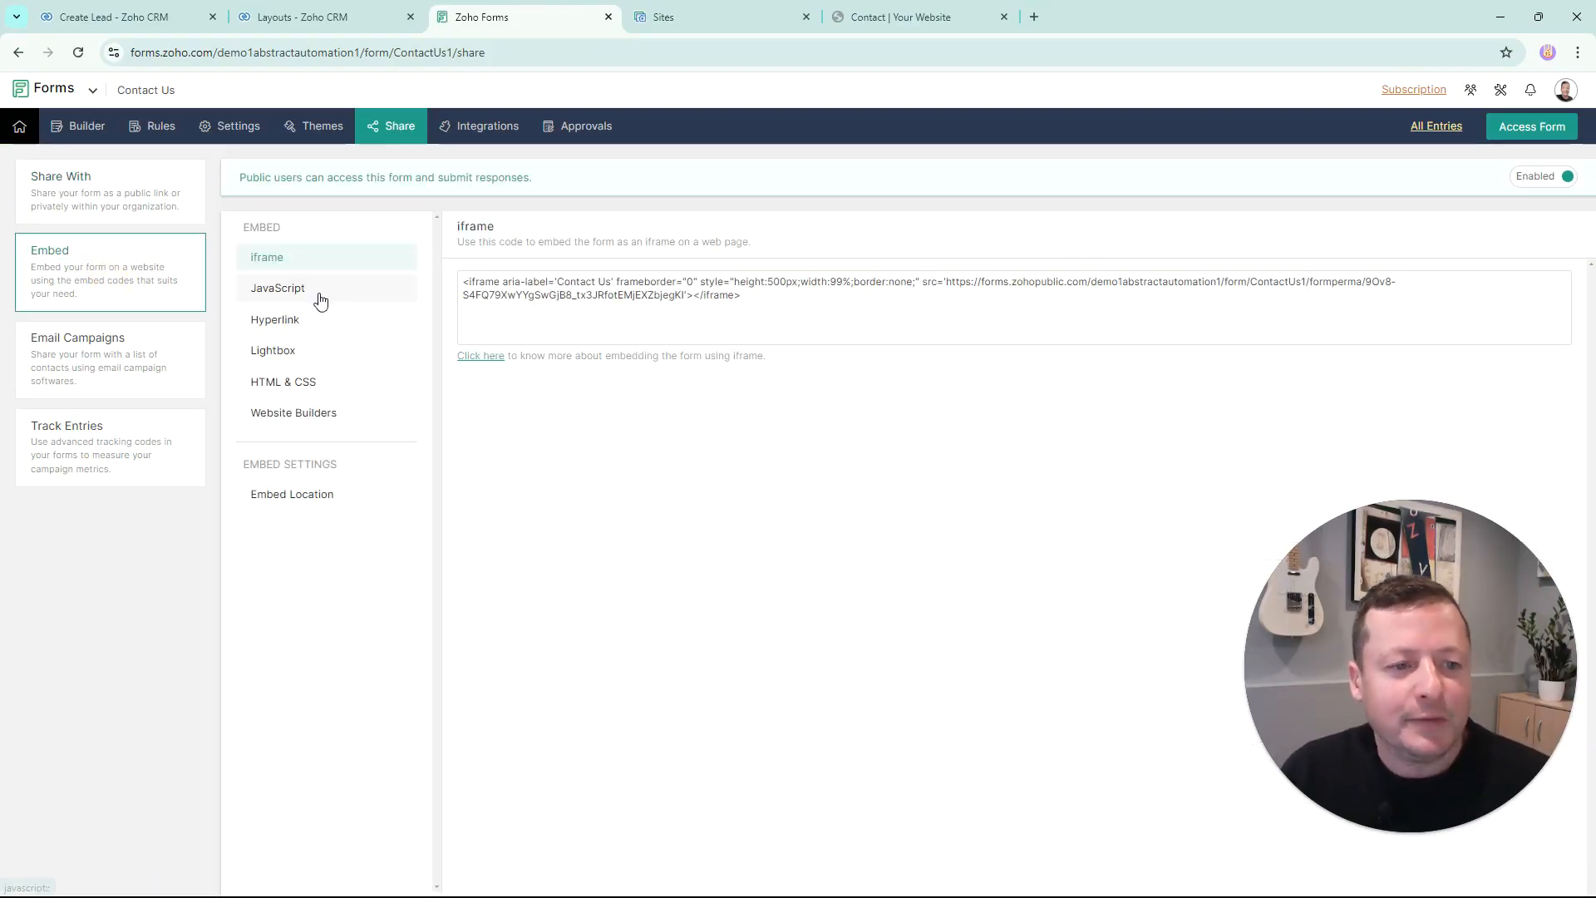
pyautogui.moveTo(760, 308)
pyautogui.mouseDown()
pyautogui.moveTo(449, 272)
pyautogui.moveTo(584, 324)
pyautogui.moveTo(745, 309)
pyautogui.mouseUp()
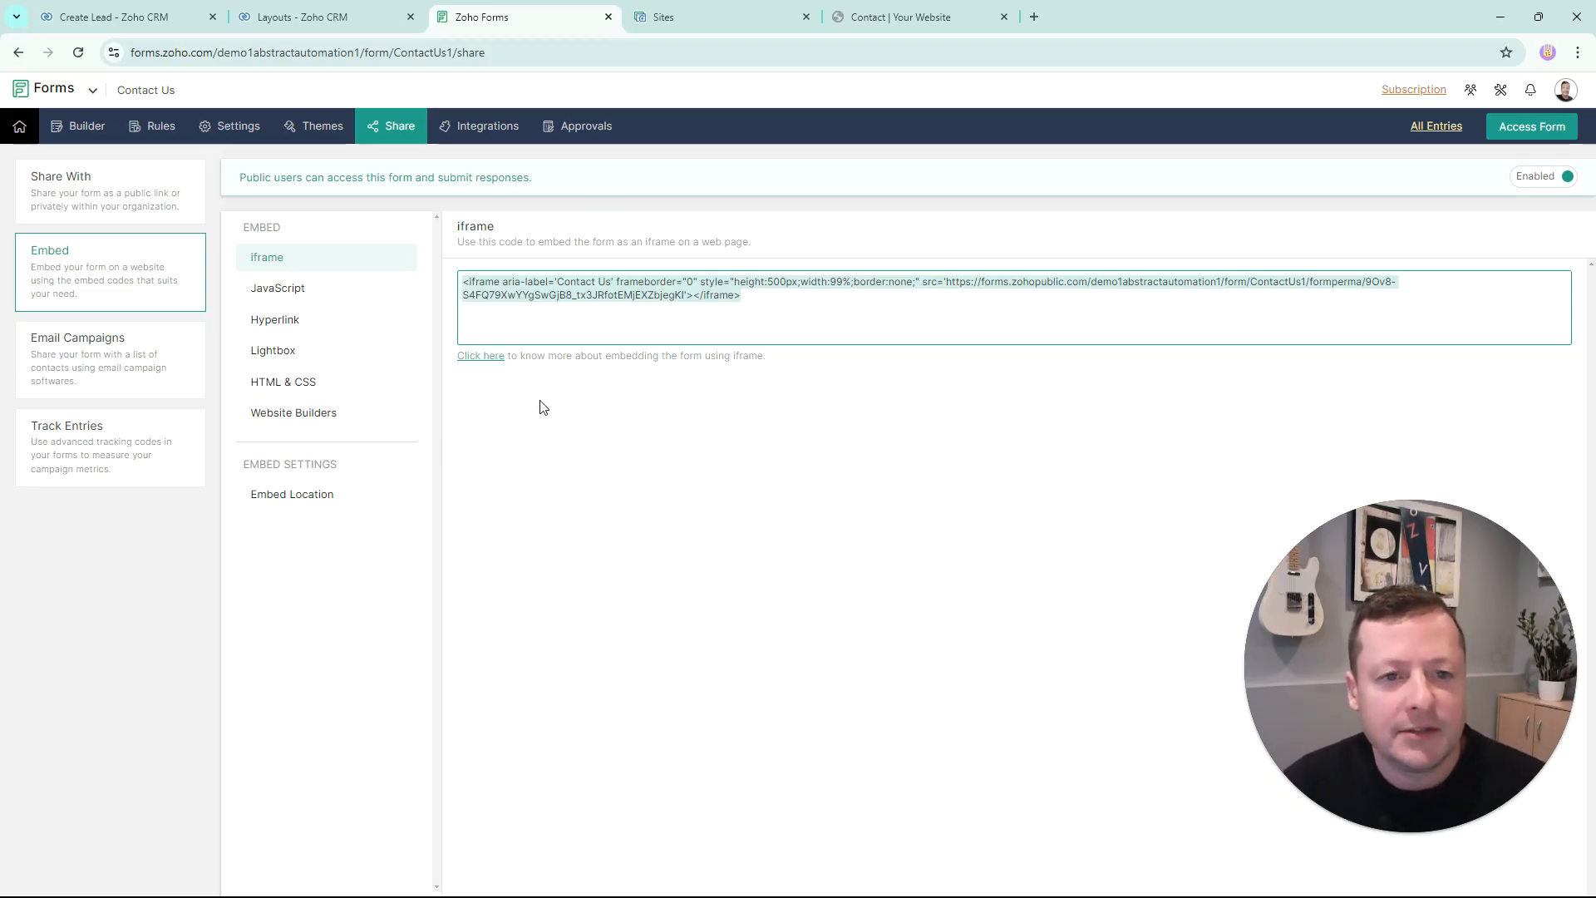
# - Switch to Zoho Sites and insert the Contact Us form from Zoho Forms between the "Connect With Us" heading and the map
pyautogui.click(710, 16)
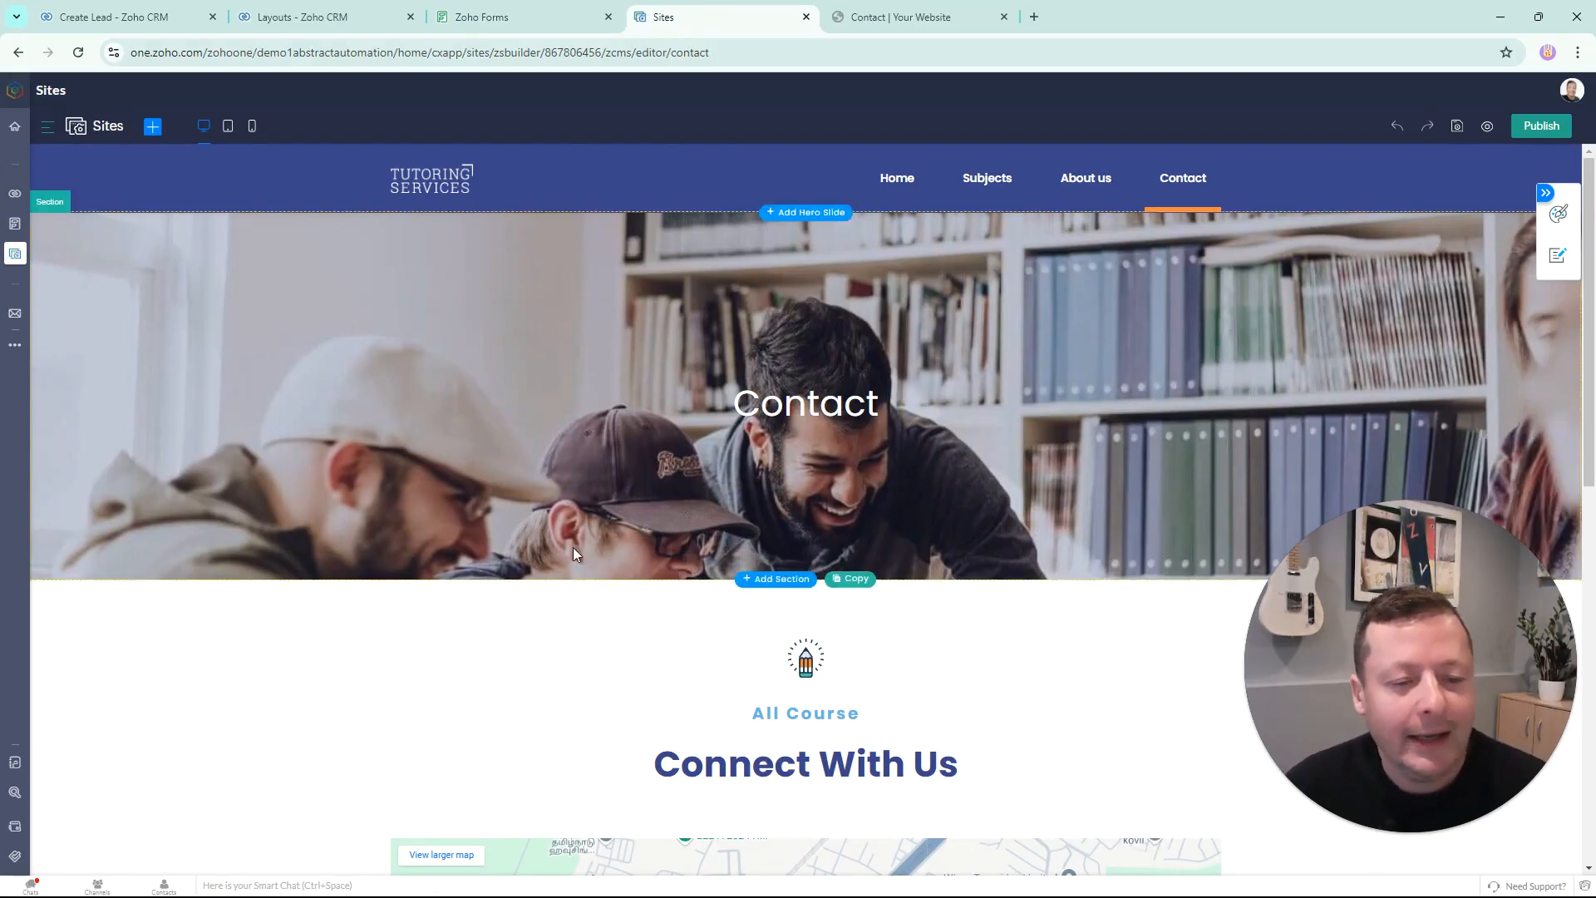
pyautogui.scroll(-3, 594, 636)
pyautogui.scroll(3, 591, 641)
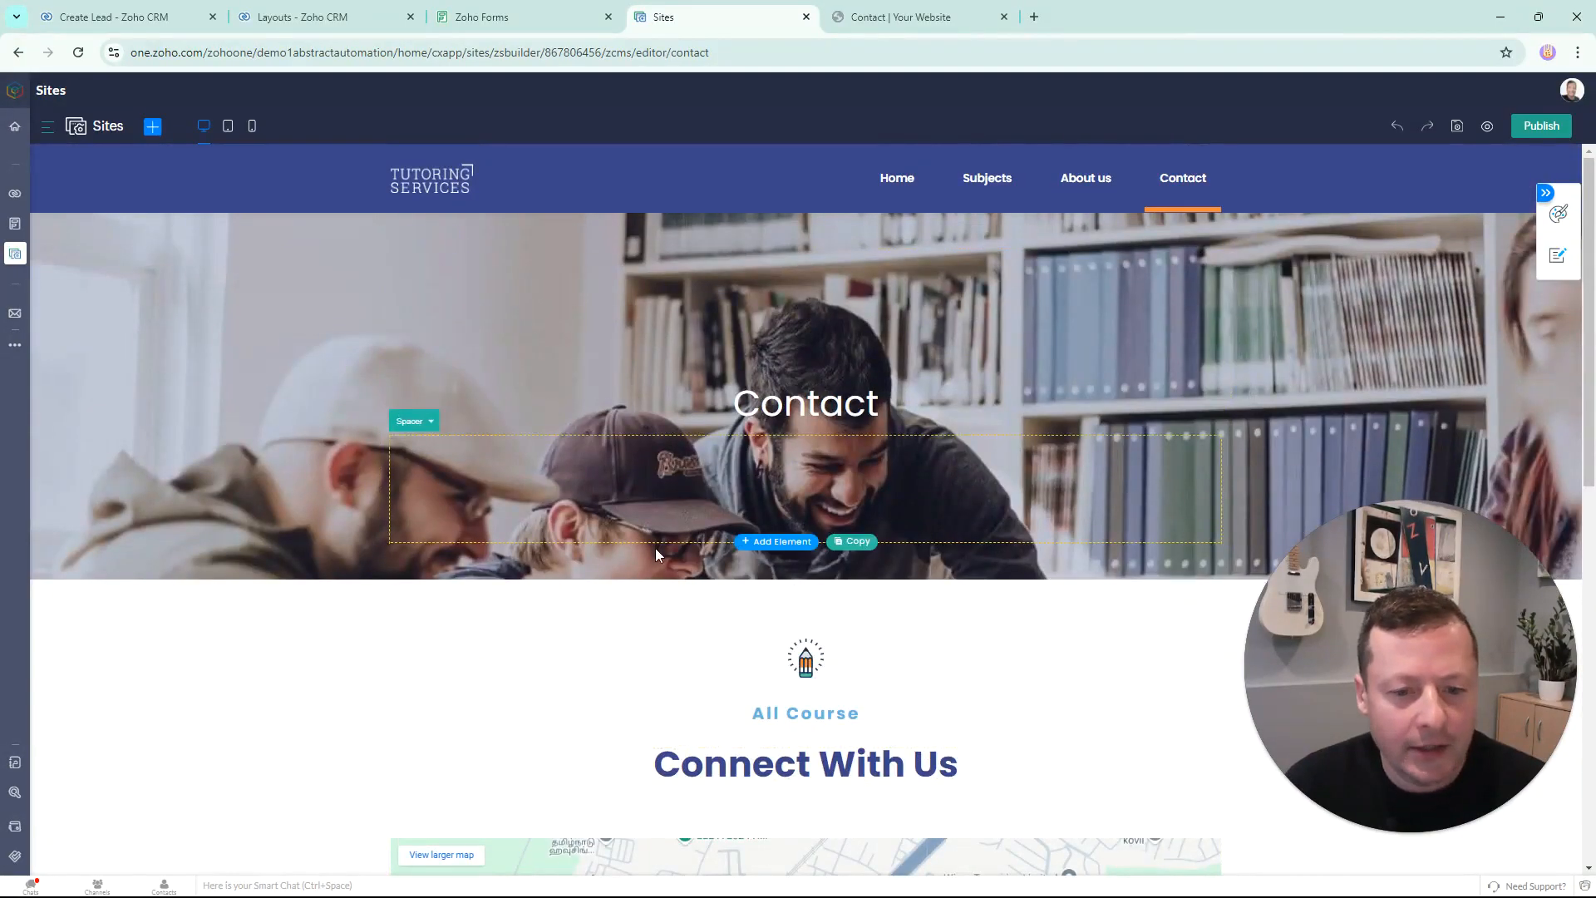
pyautogui.scroll(-7, 655, 552)
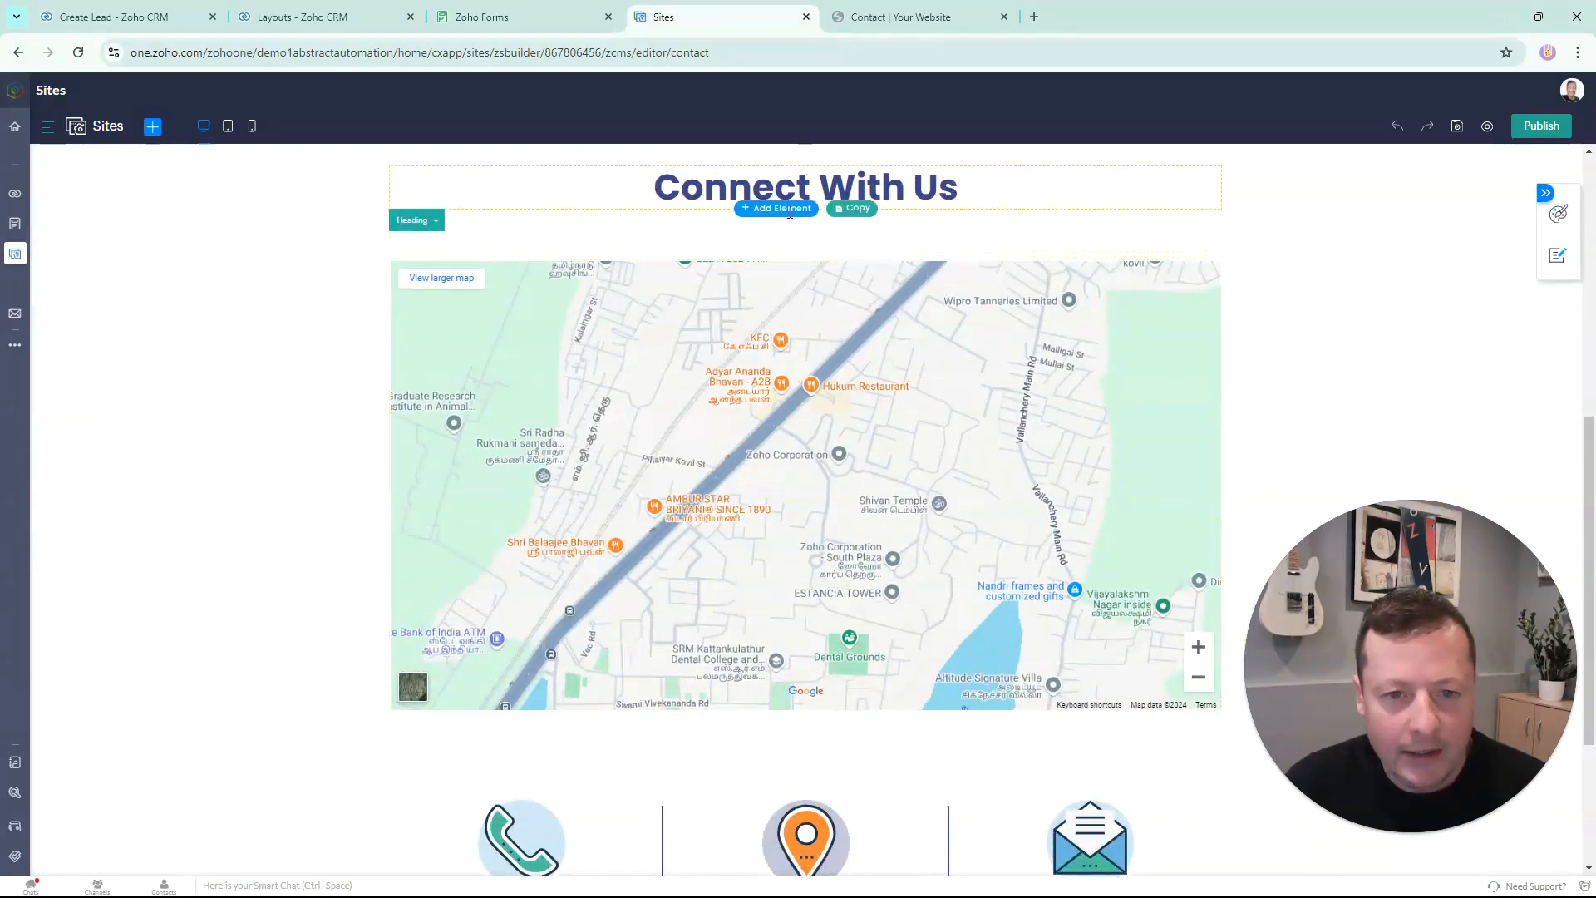
pyautogui.scroll(1, 752, 349)
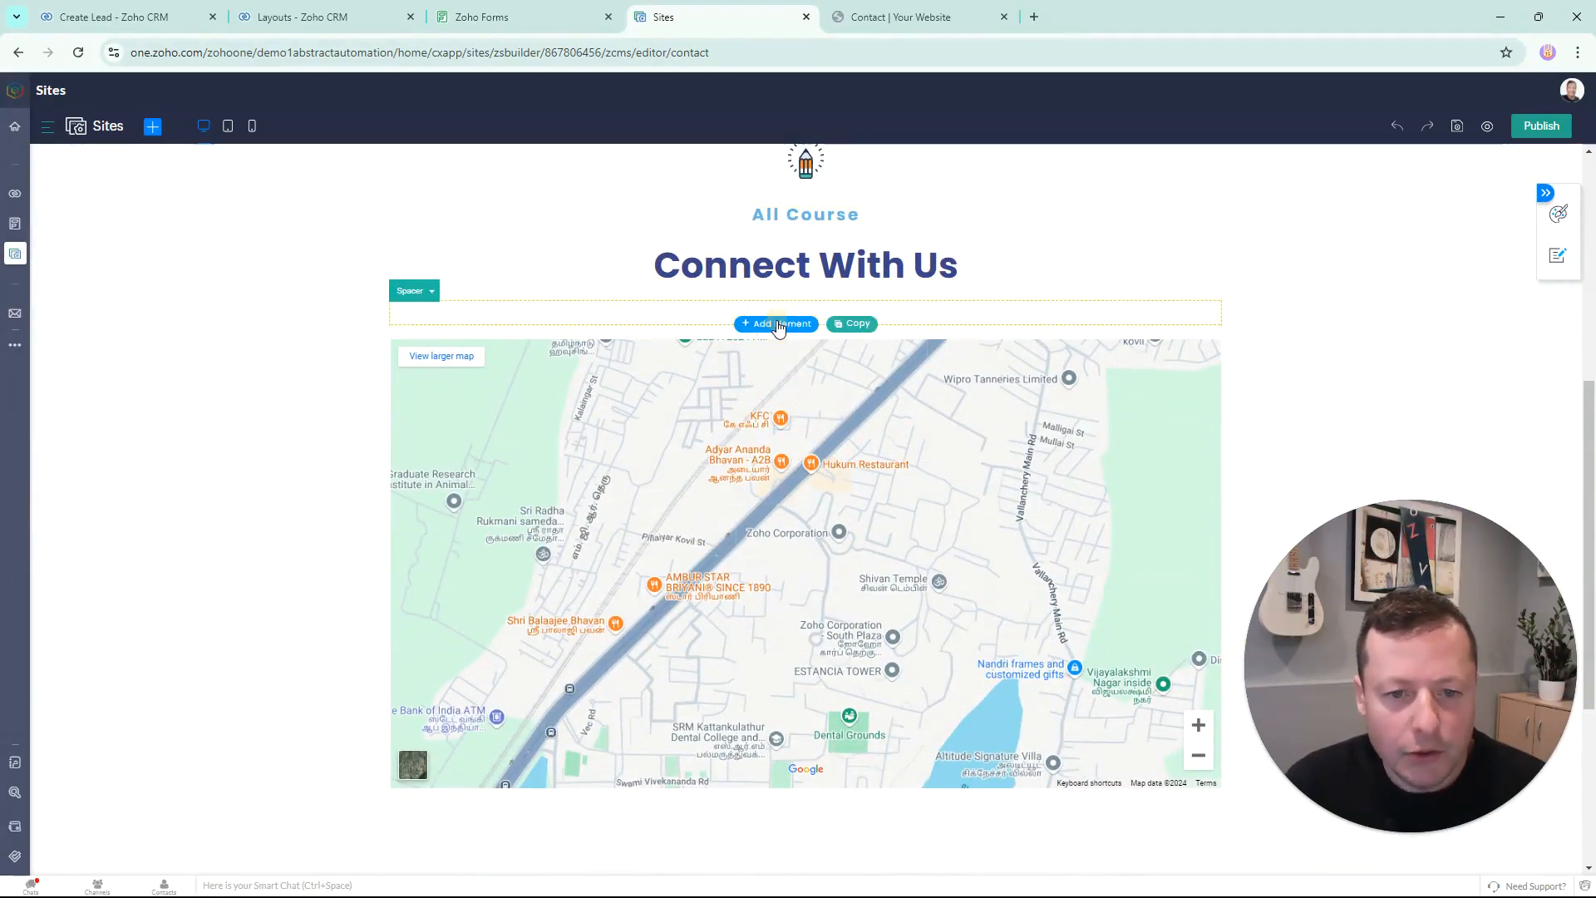
pyautogui.click(779, 325)
pyautogui.click(92, 223)
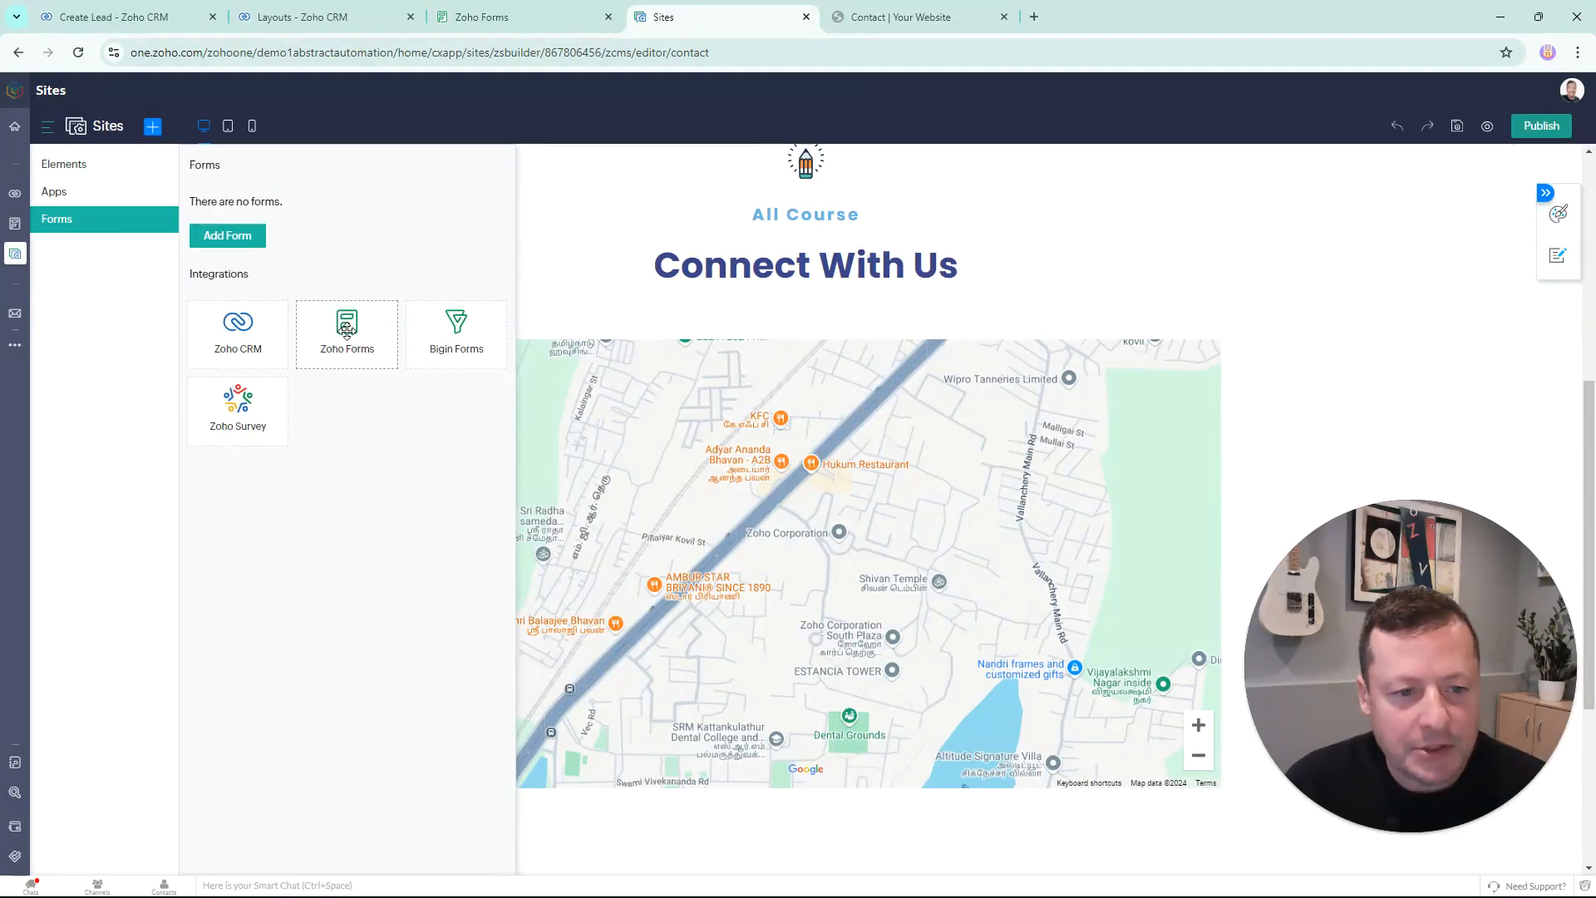
pyautogui.click(348, 331)
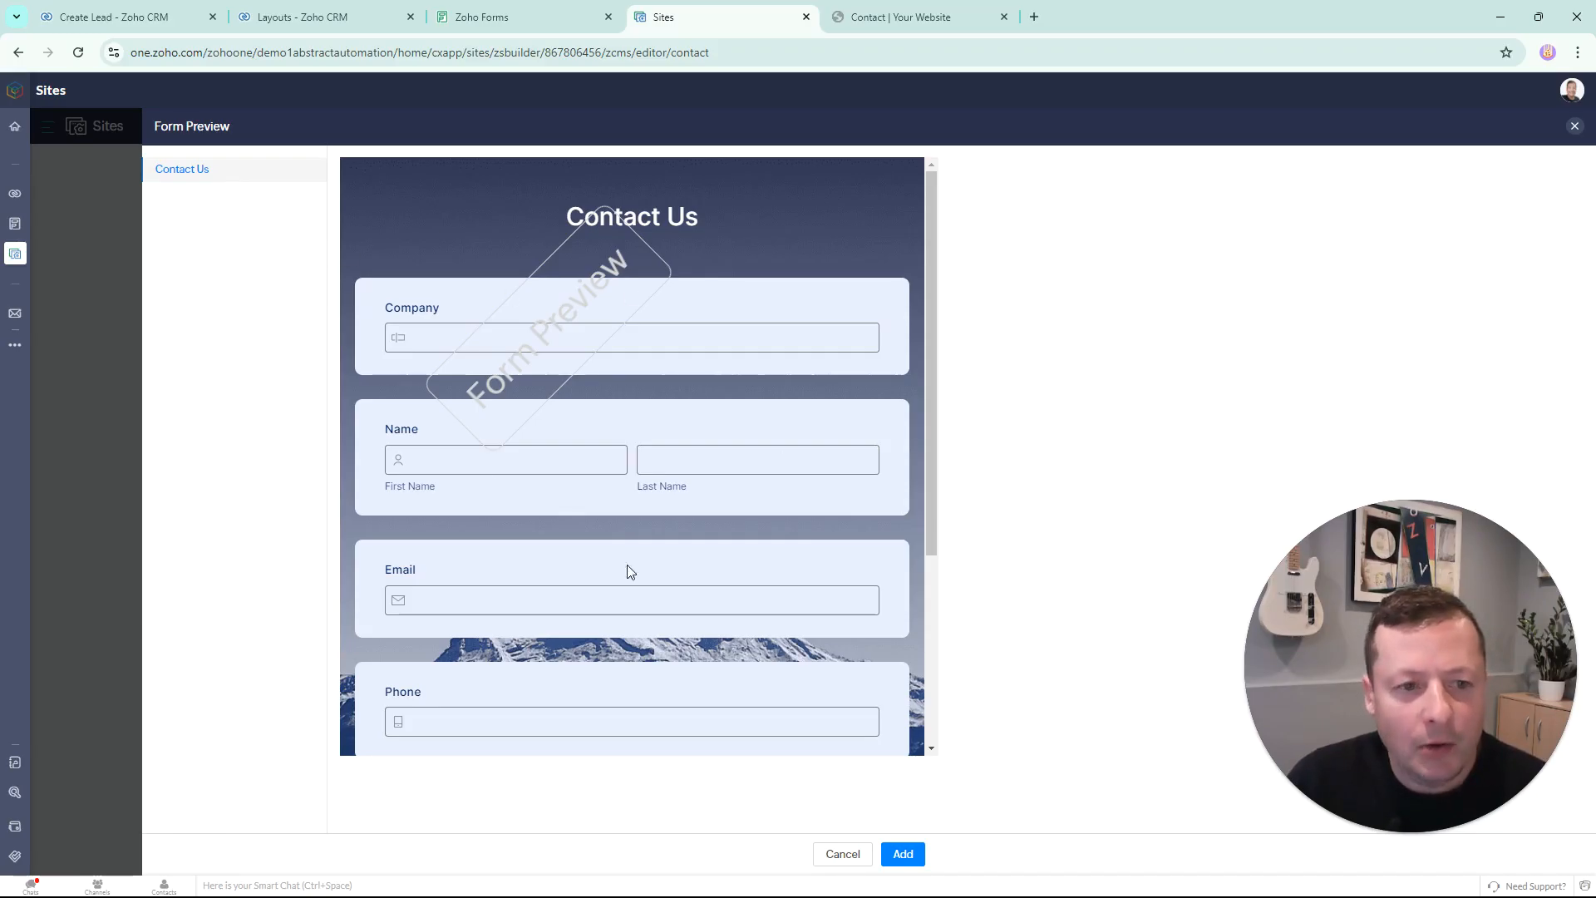
pyautogui.click(903, 854)
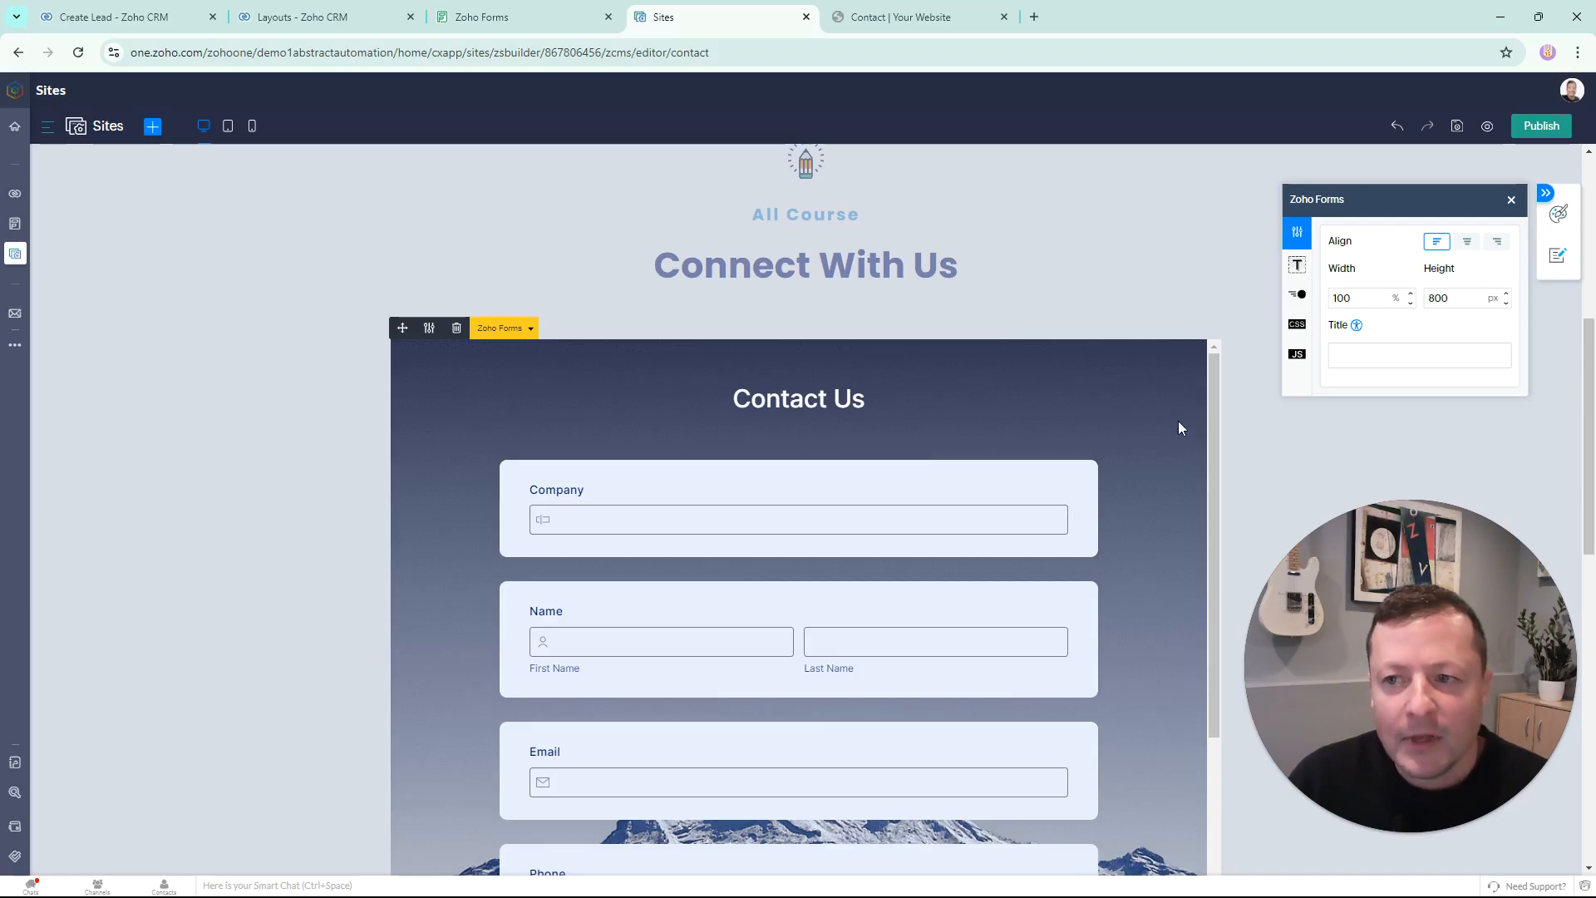
# - Save and publish the website, and open its live Contact page
pyautogui.click(1456, 126)
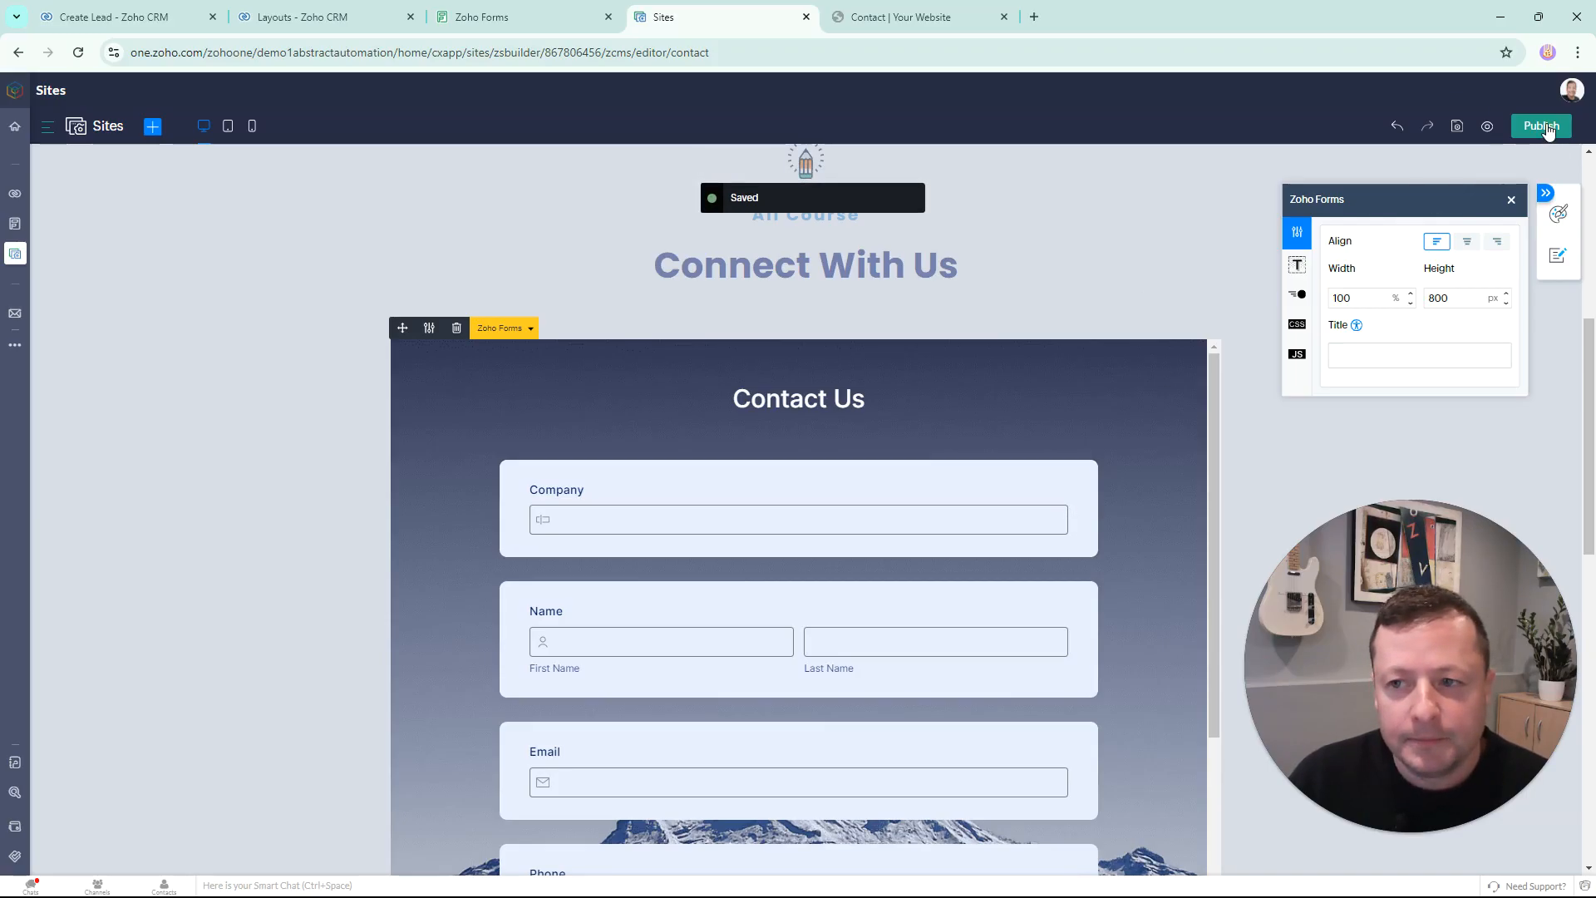
pyautogui.click(1543, 127)
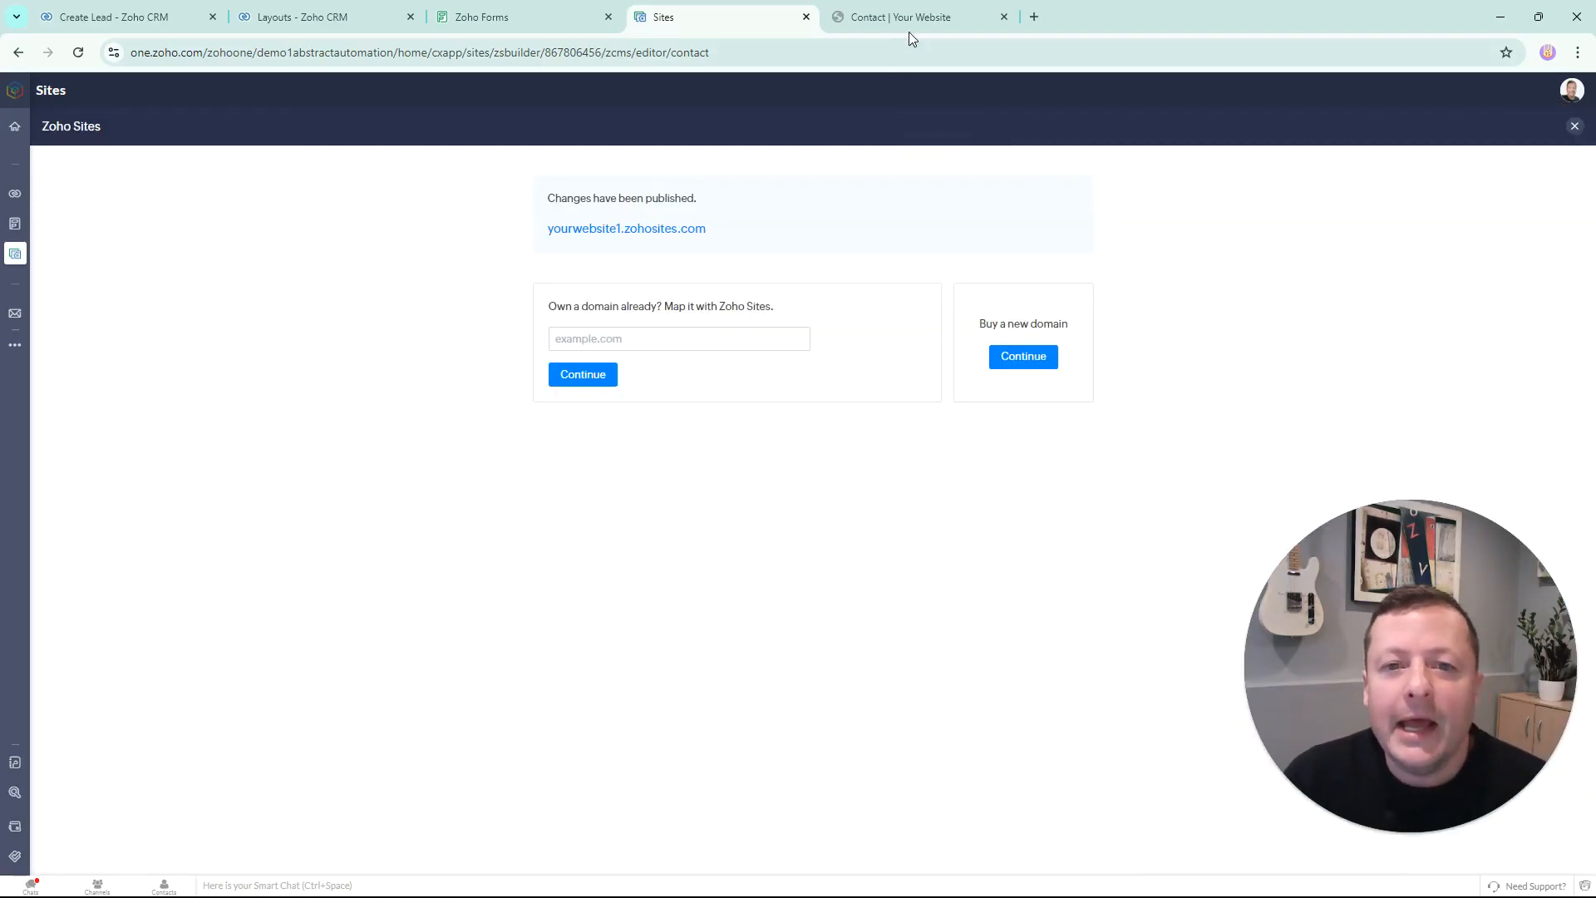
pyautogui.click(910, 25)
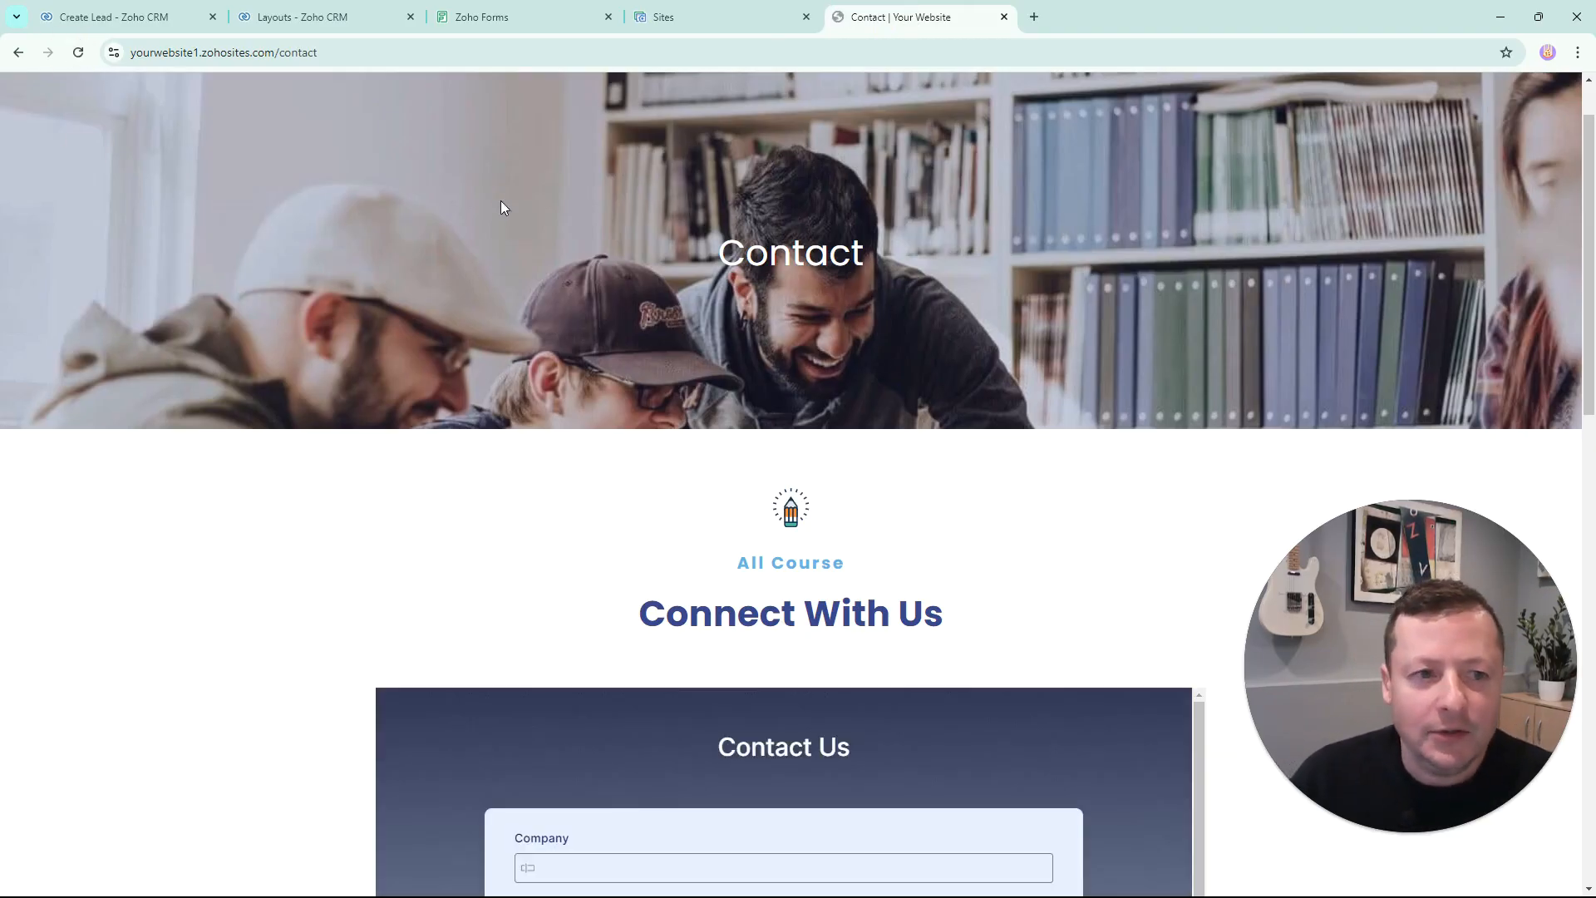
# - Examine the embedded Contact Us form on the live Contact page, from the Company field down to the Submit button and map
pyautogui.scroll(-5, 781, 314)
pyautogui.scroll(-4, 1134, 327)
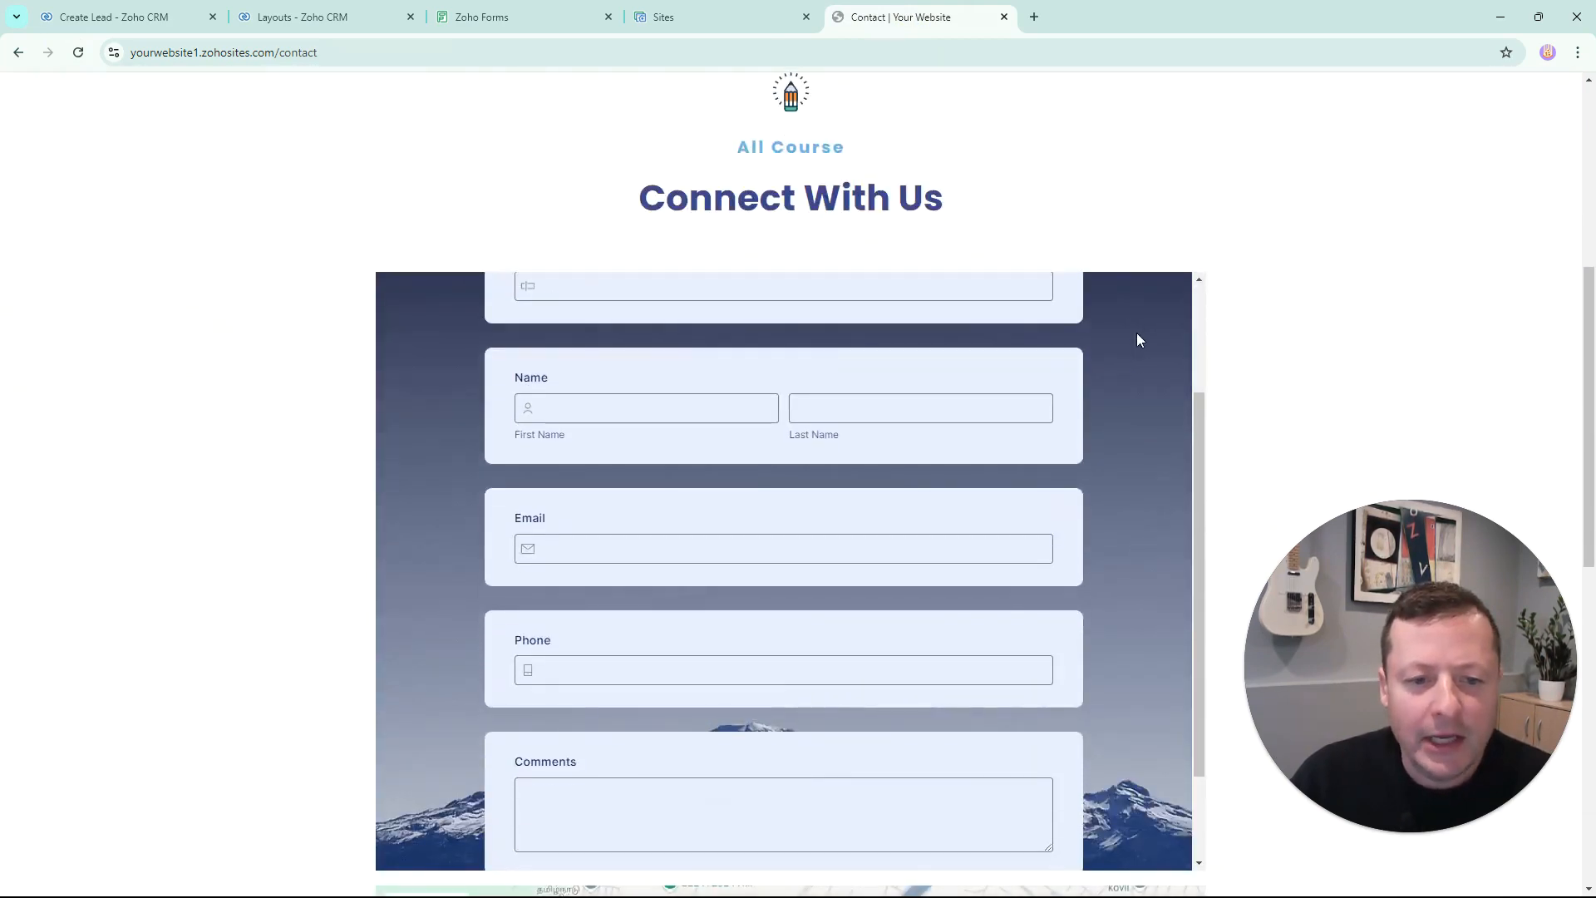
pyautogui.scroll(-3, 1152, 424)
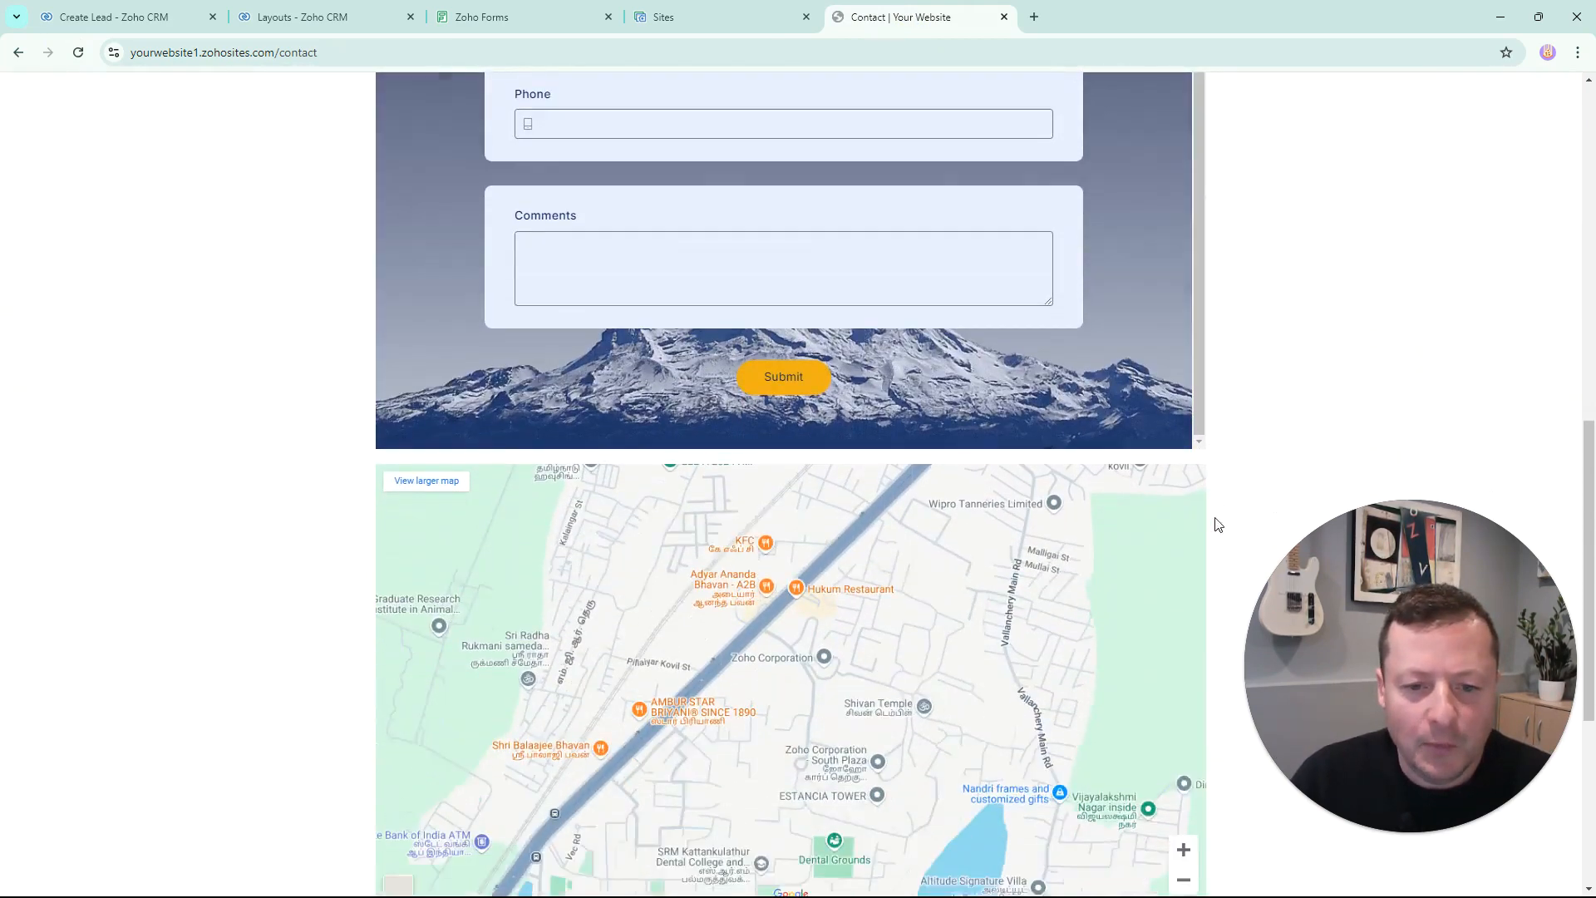
pyautogui.scroll(7, 1271, 439)
pyautogui.scroll(4, 1093, 597)
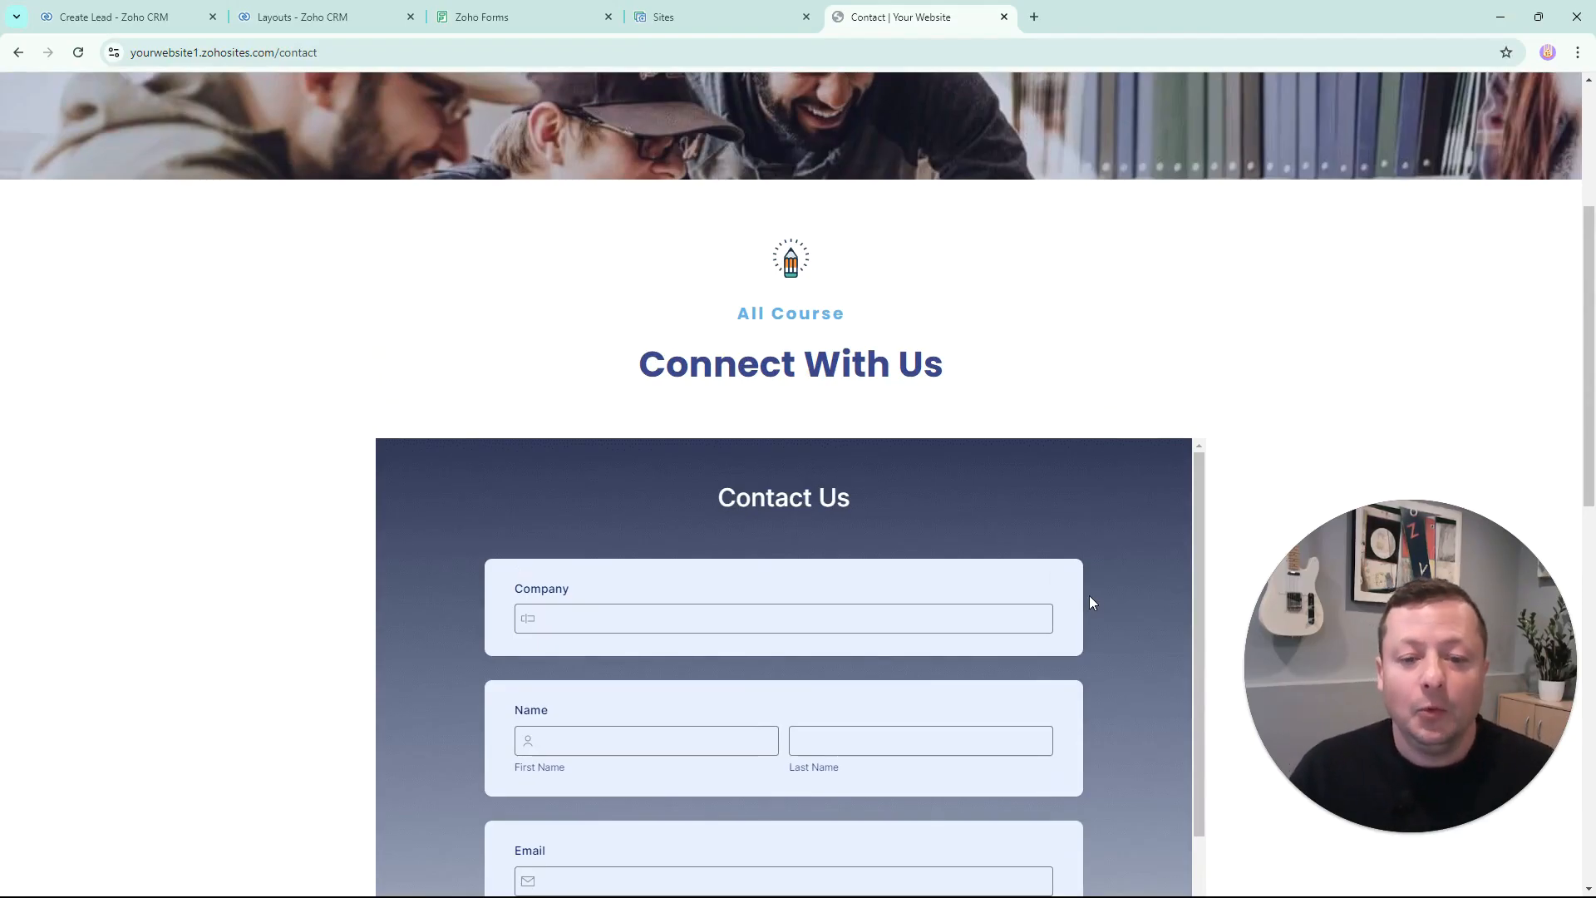
pyautogui.scroll(-4, 1097, 624)
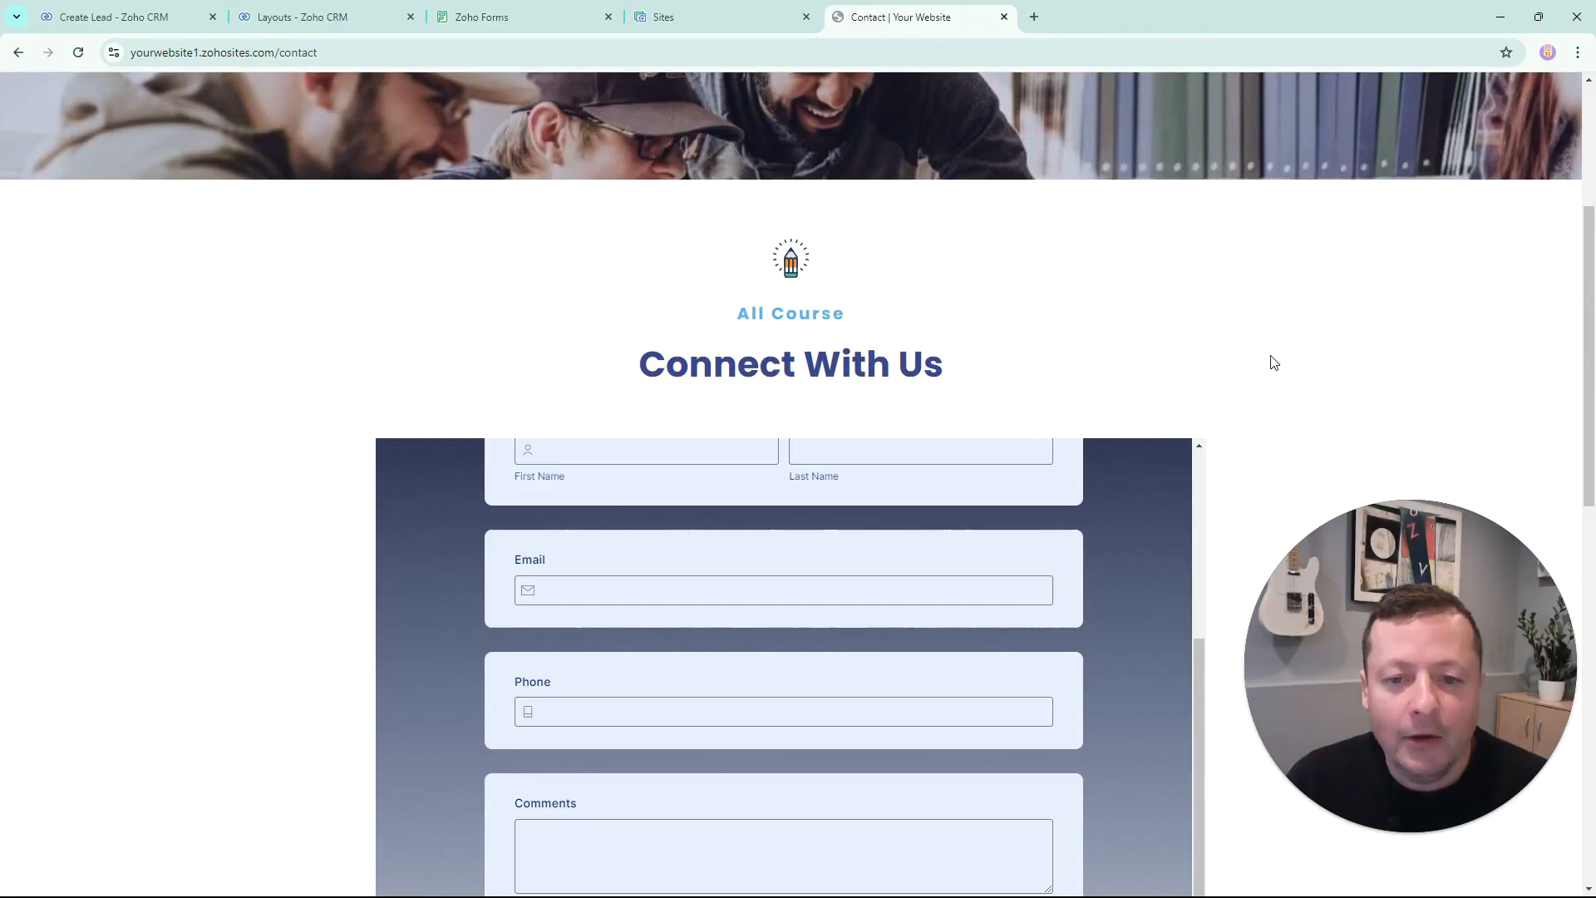
pyautogui.scroll(-4, 1271, 363)
pyautogui.scroll(1, 904, 584)
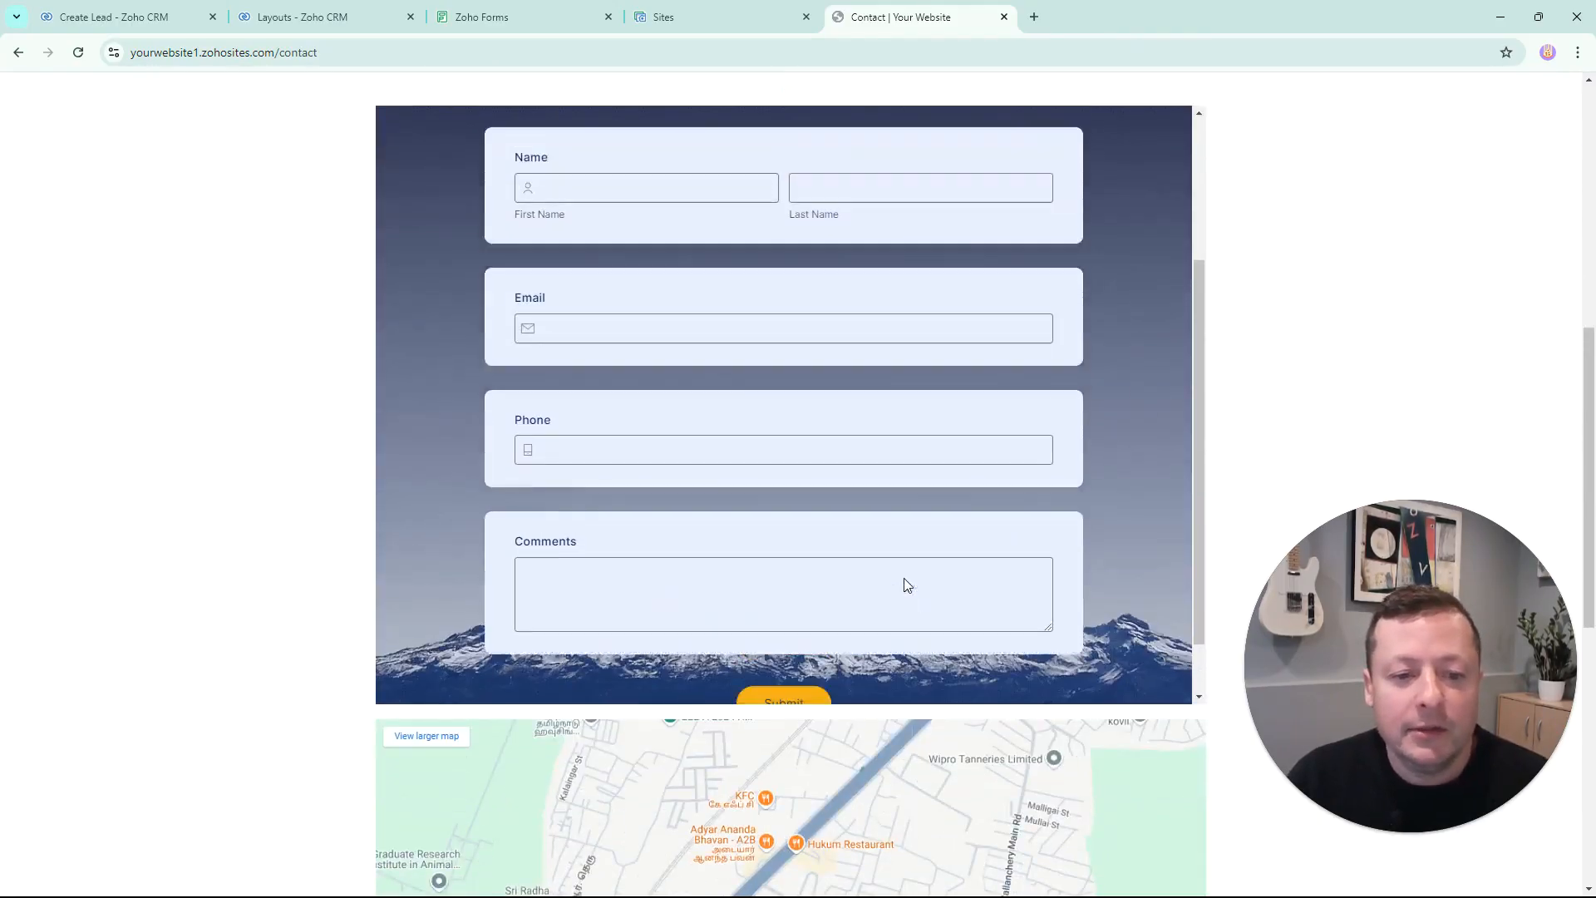
pyautogui.scroll(2, 904, 577)
pyautogui.scroll(-3, 861, 567)
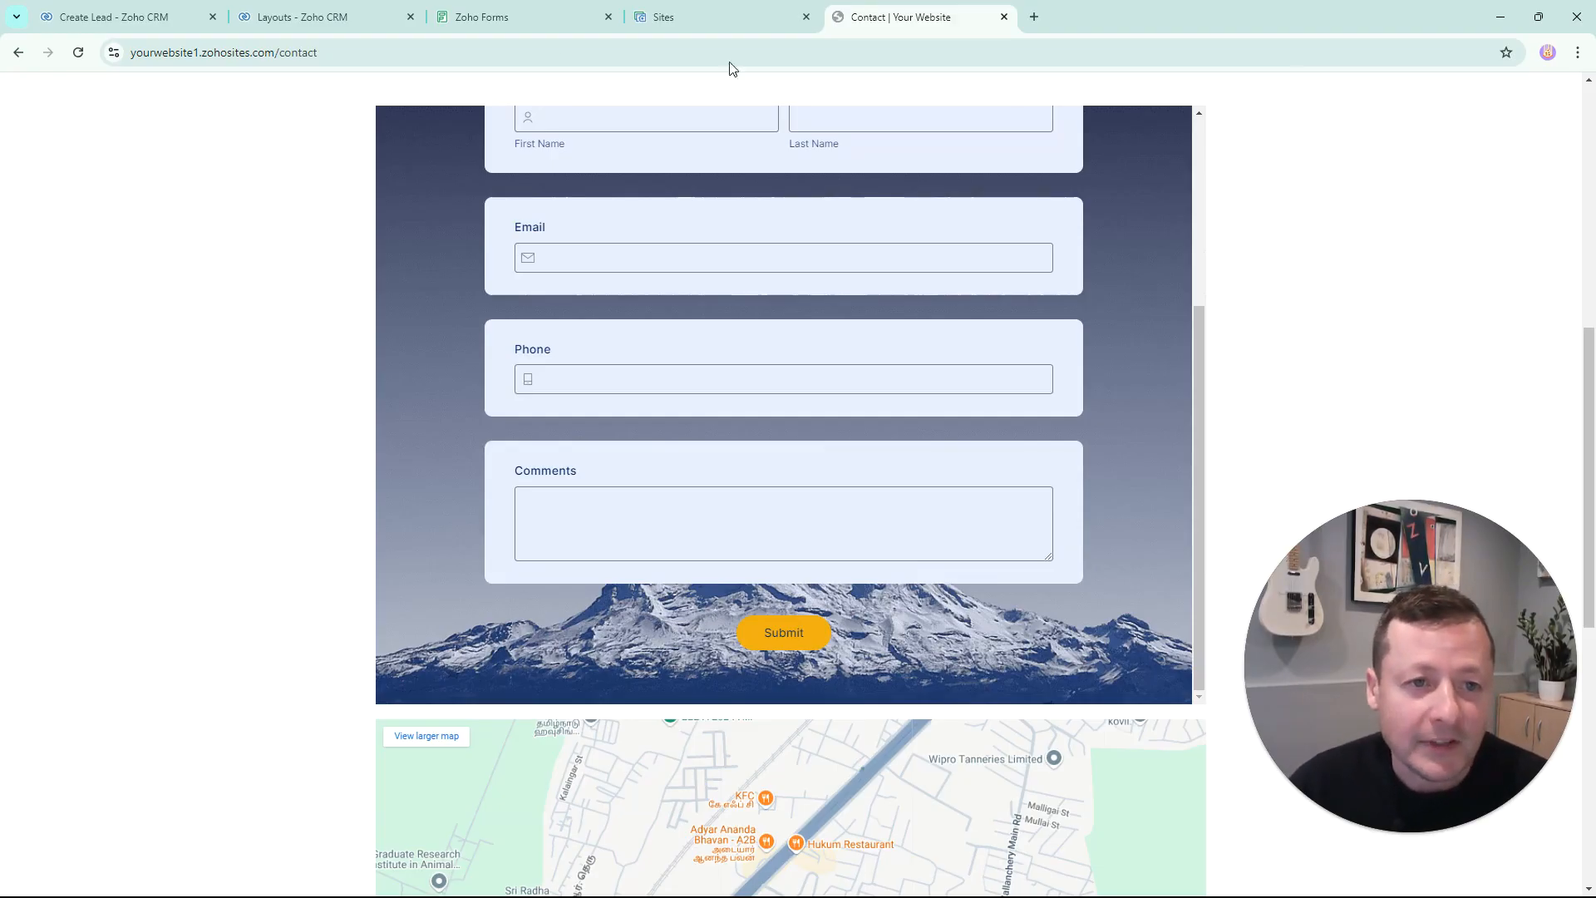
# - Switch to Zoho Forms and start integrating the Contact Us form with Zoho CRM, choosing the Leads module
pyautogui.click(489, 16)
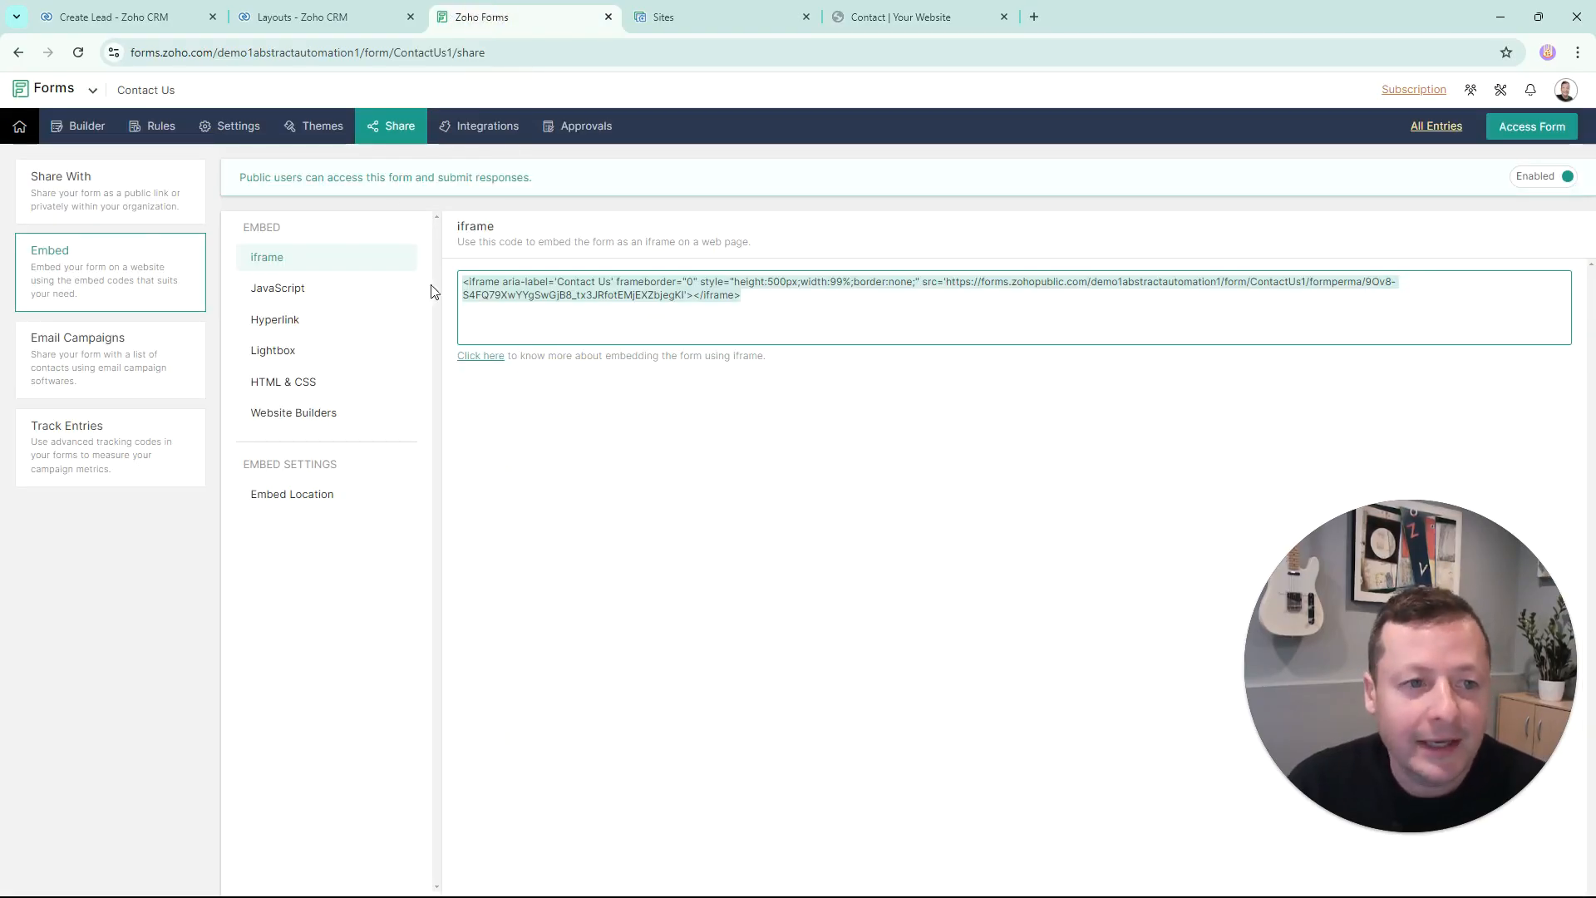
pyautogui.click(183, 95)
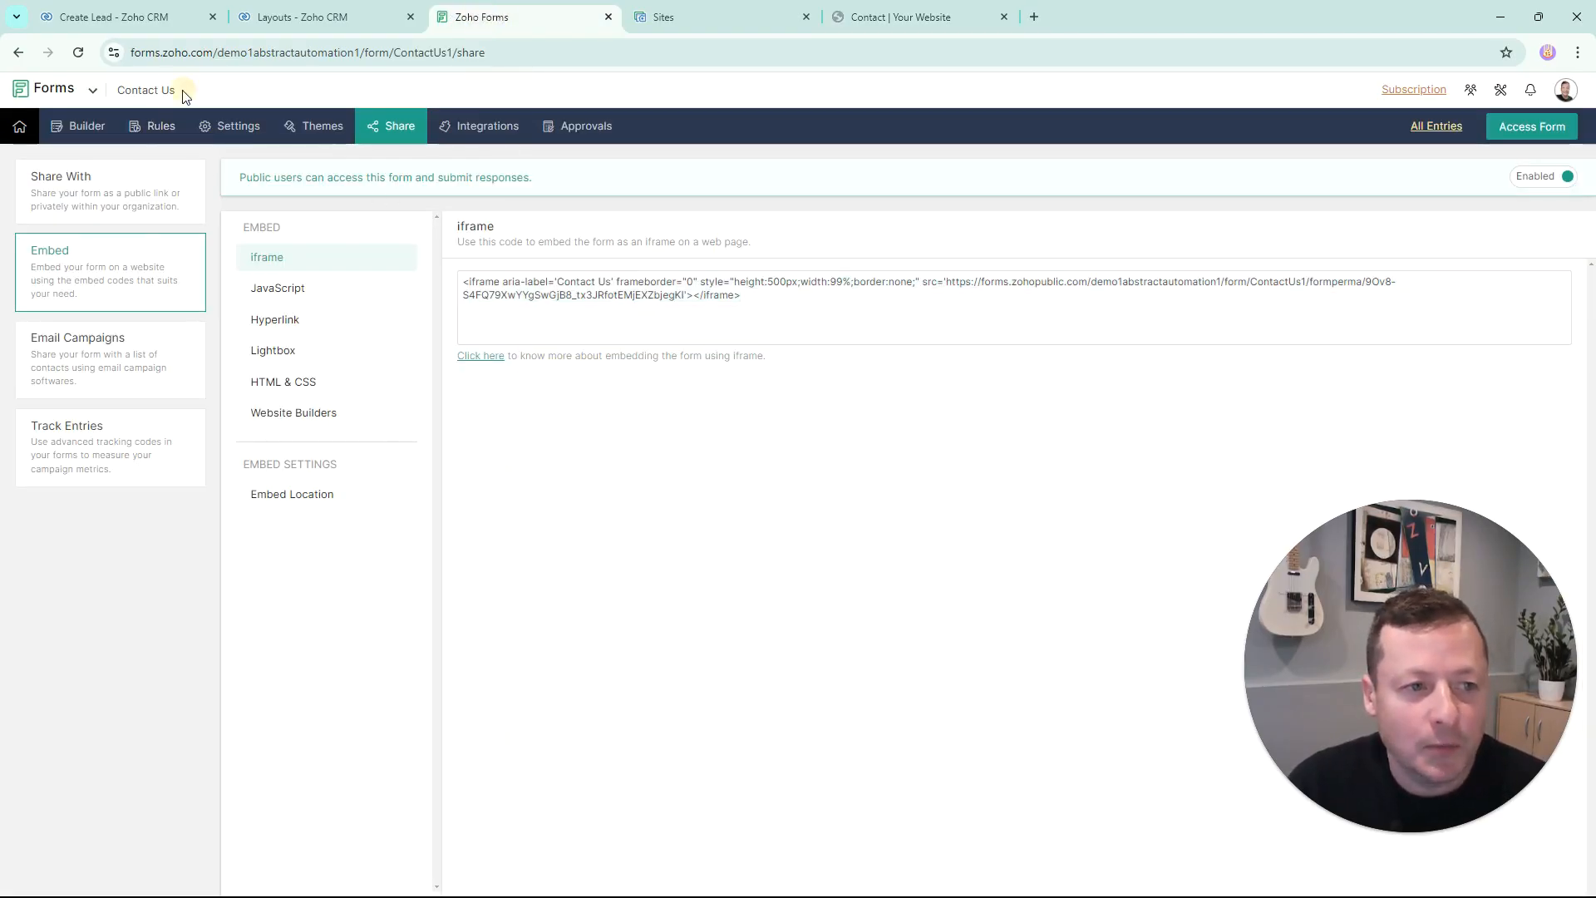
pyautogui.click(489, 126)
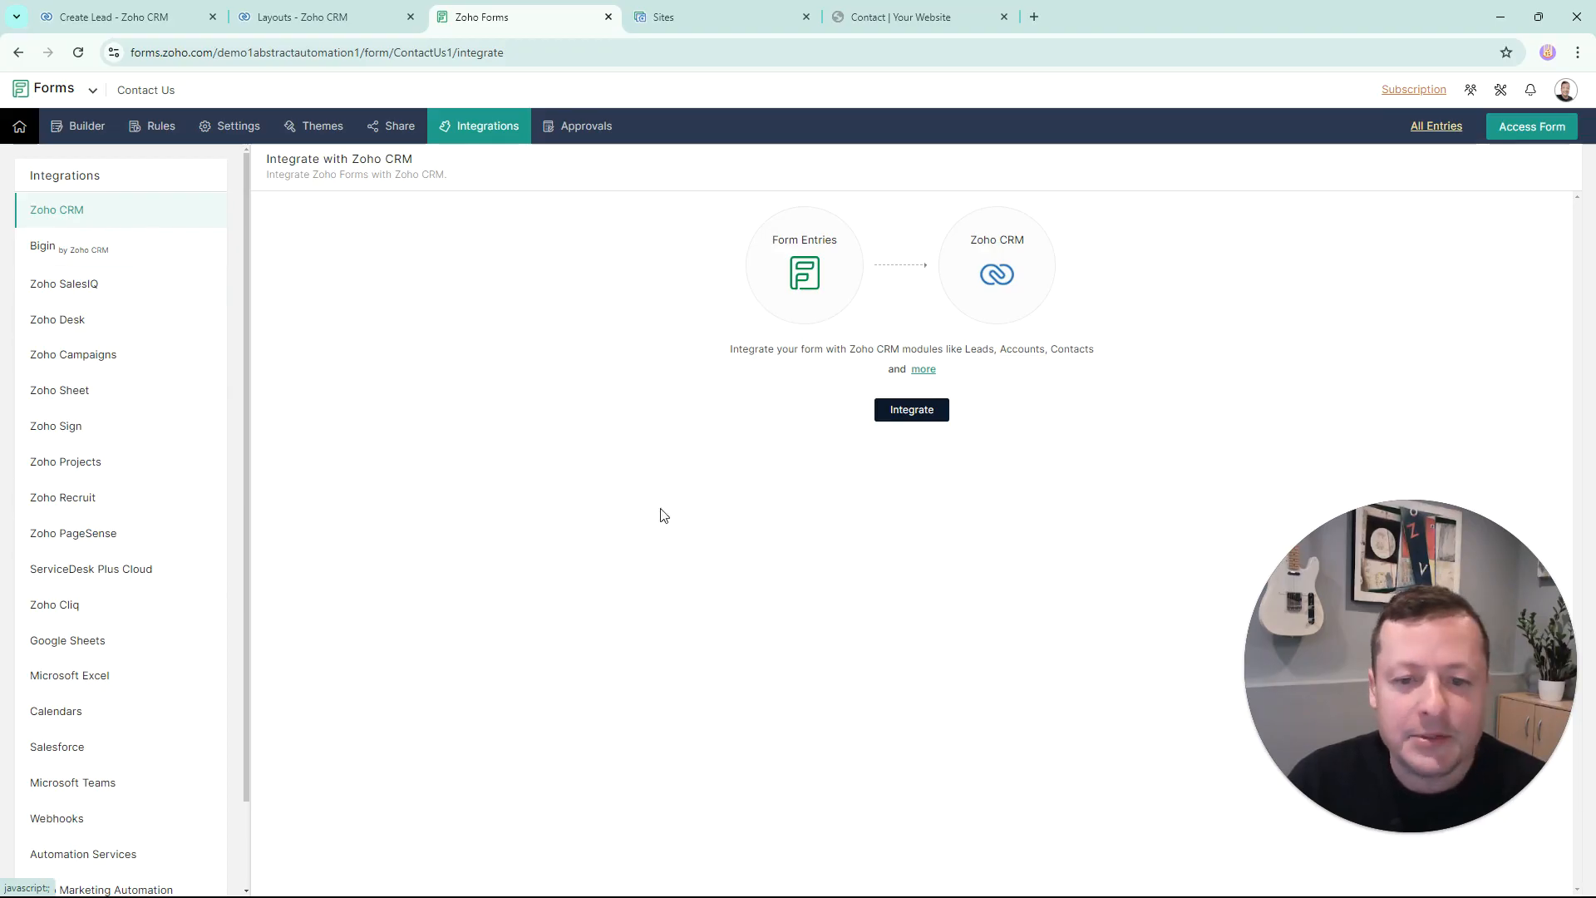
pyautogui.click(909, 414)
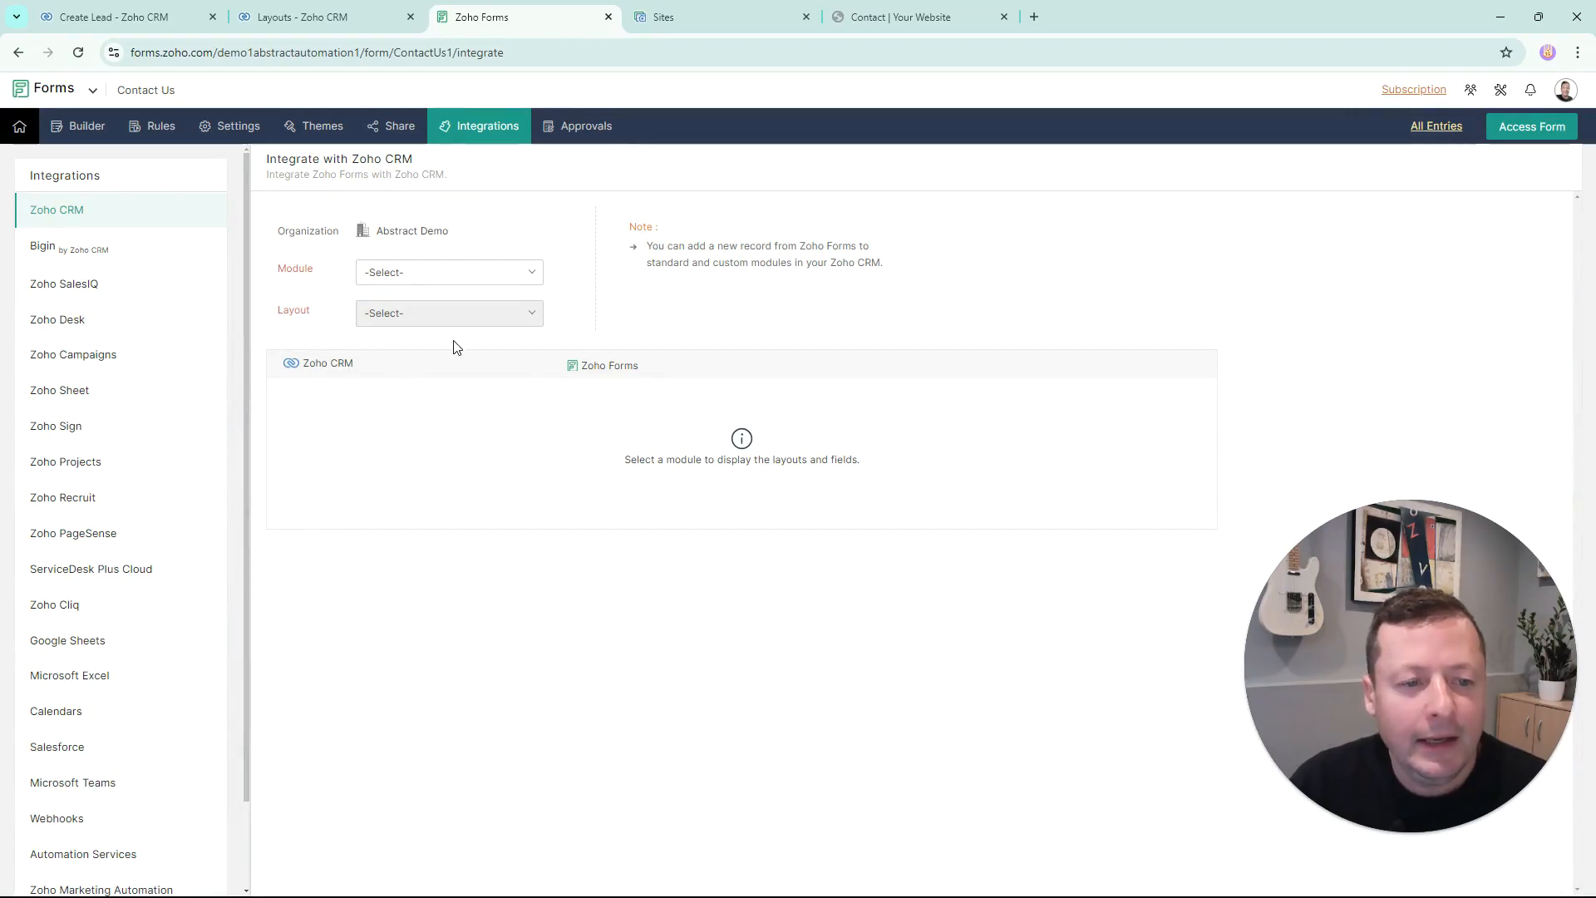
pyautogui.click(487, 275)
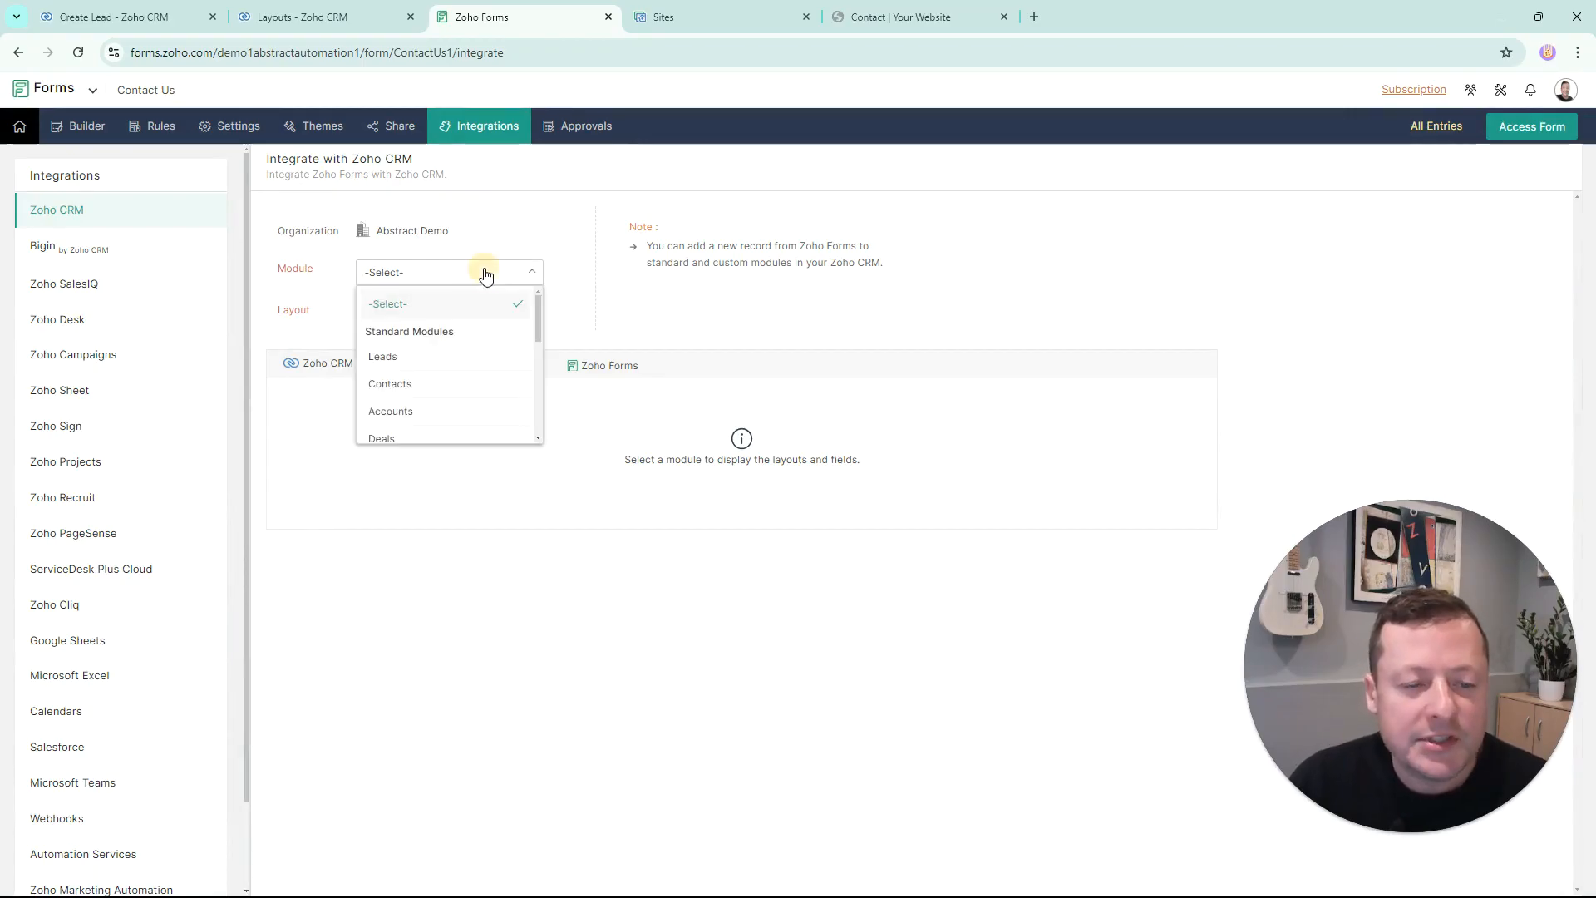
pyautogui.click(408, 357)
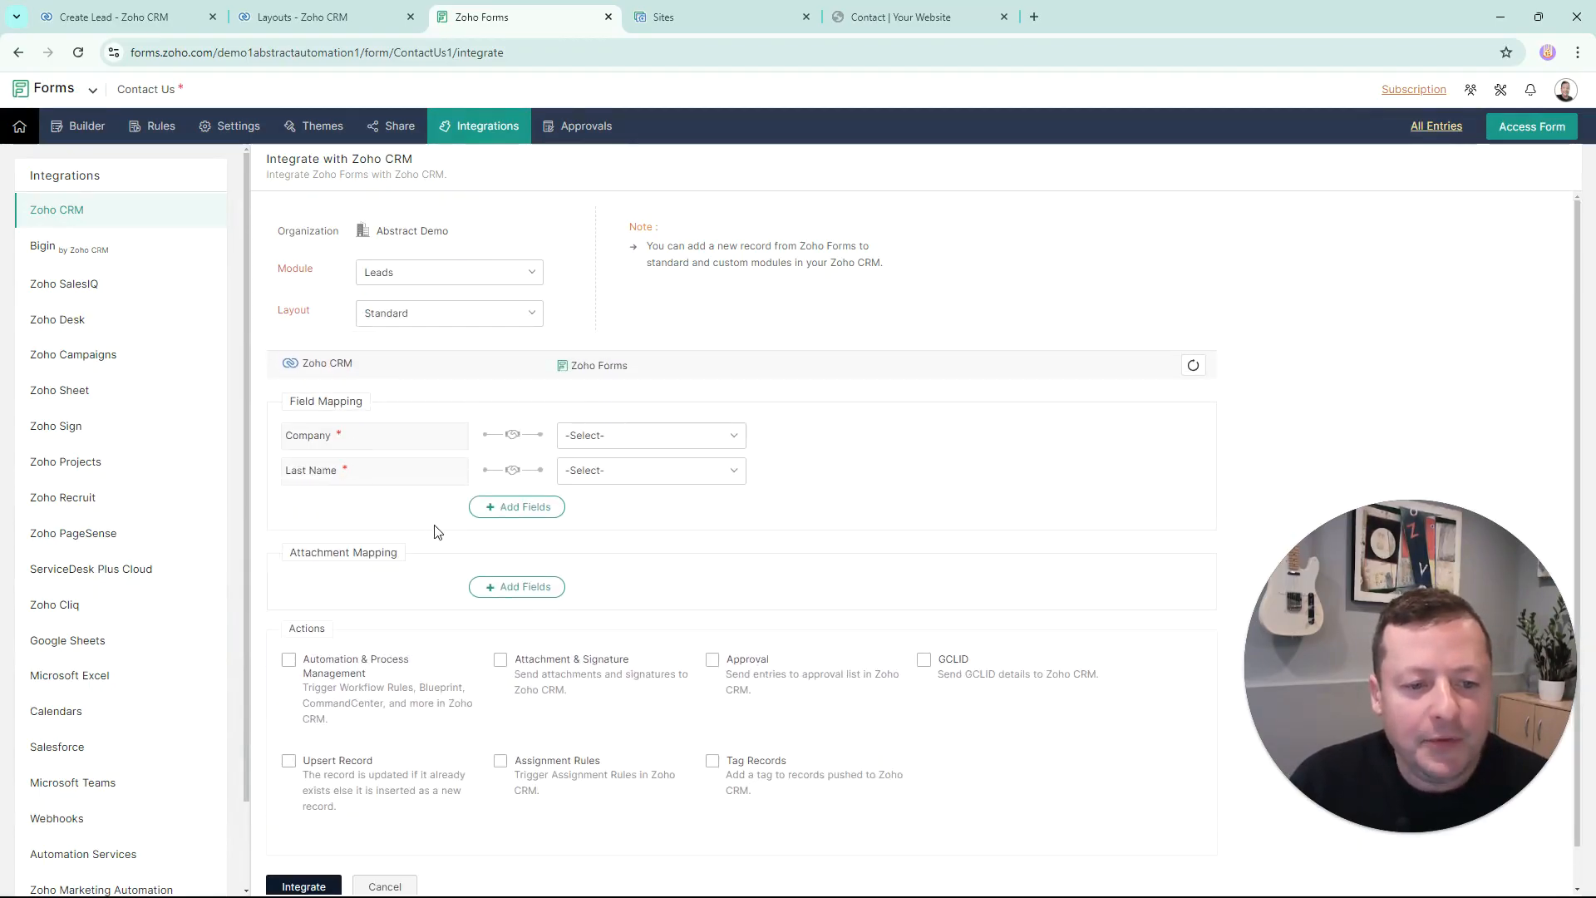
# - Map the CRM Company field to the form's Company field and CRM Last Name to Name - Last Name
pyautogui.click(675, 440)
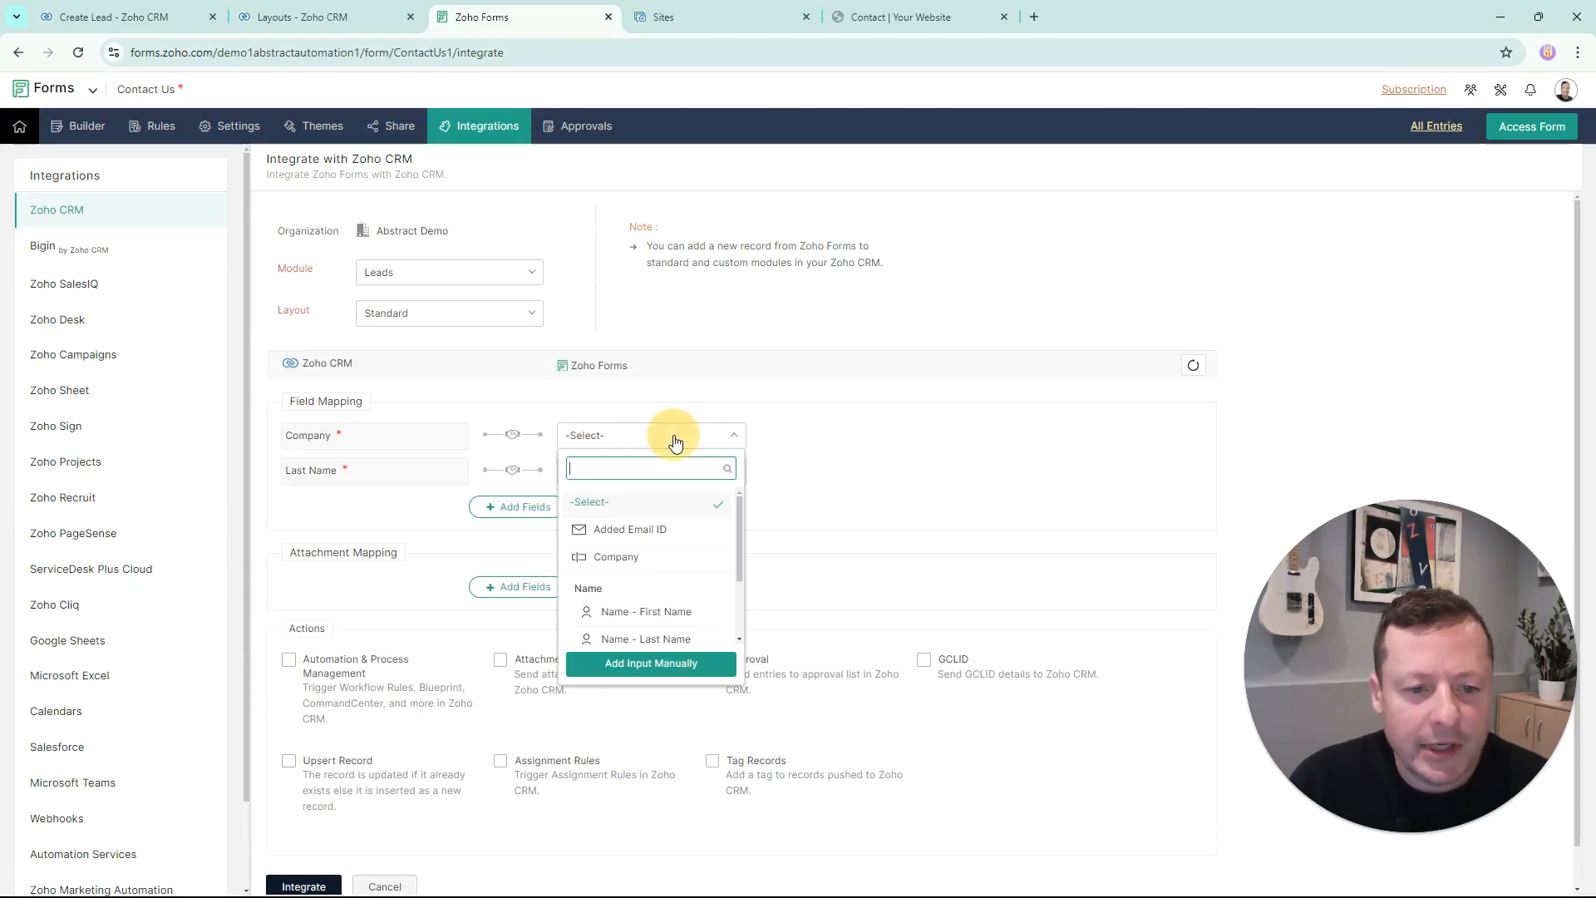
pyautogui.click(616, 556)
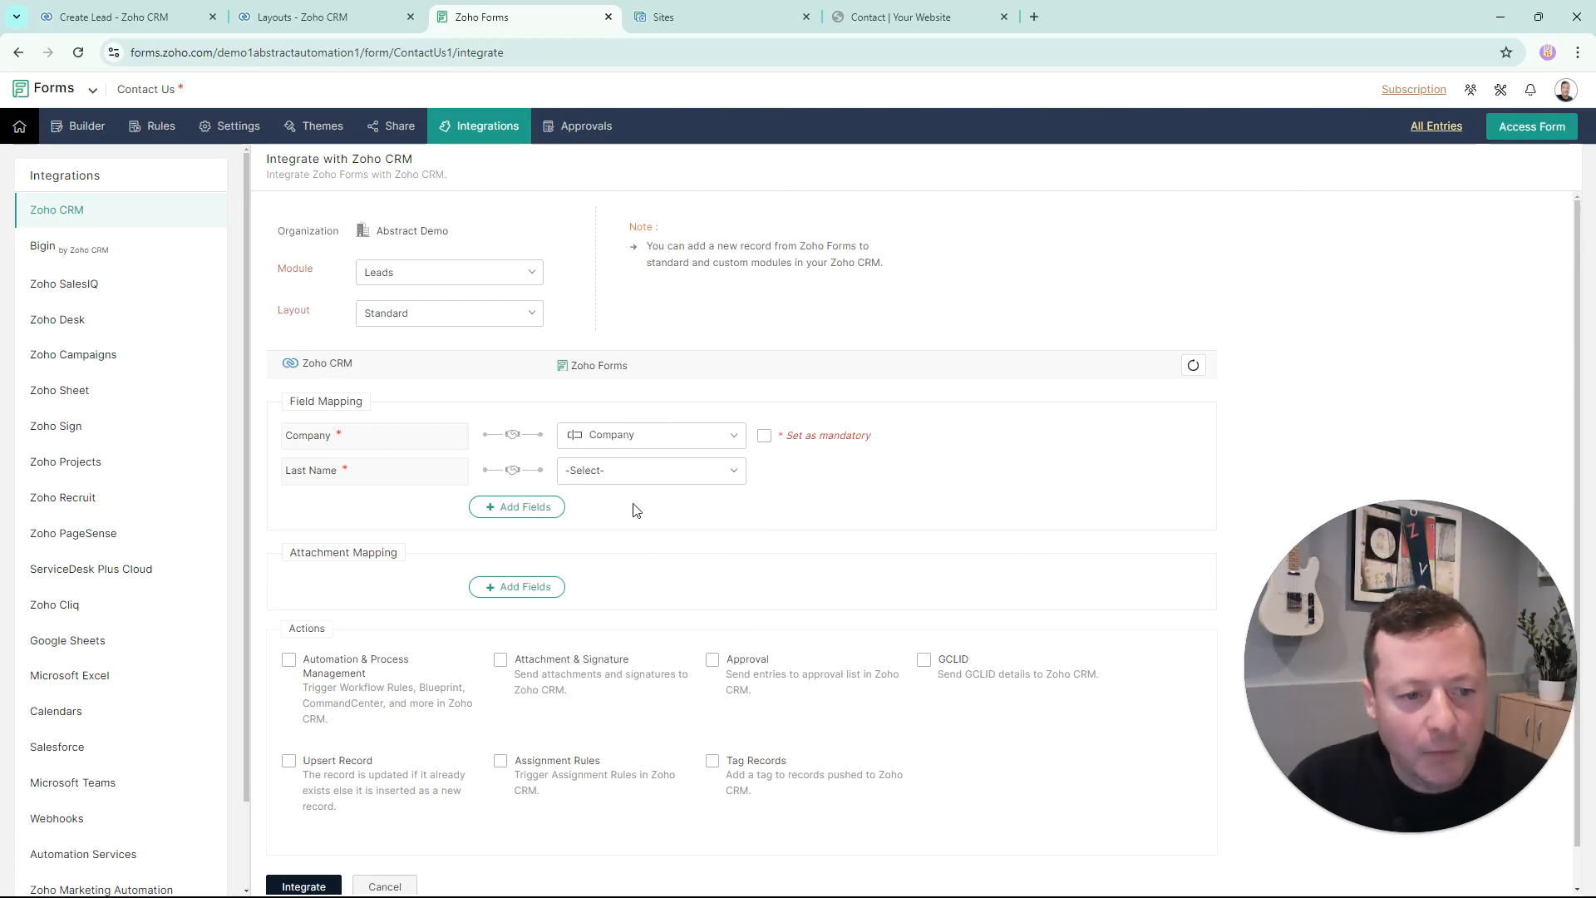
pyautogui.click(663, 480)
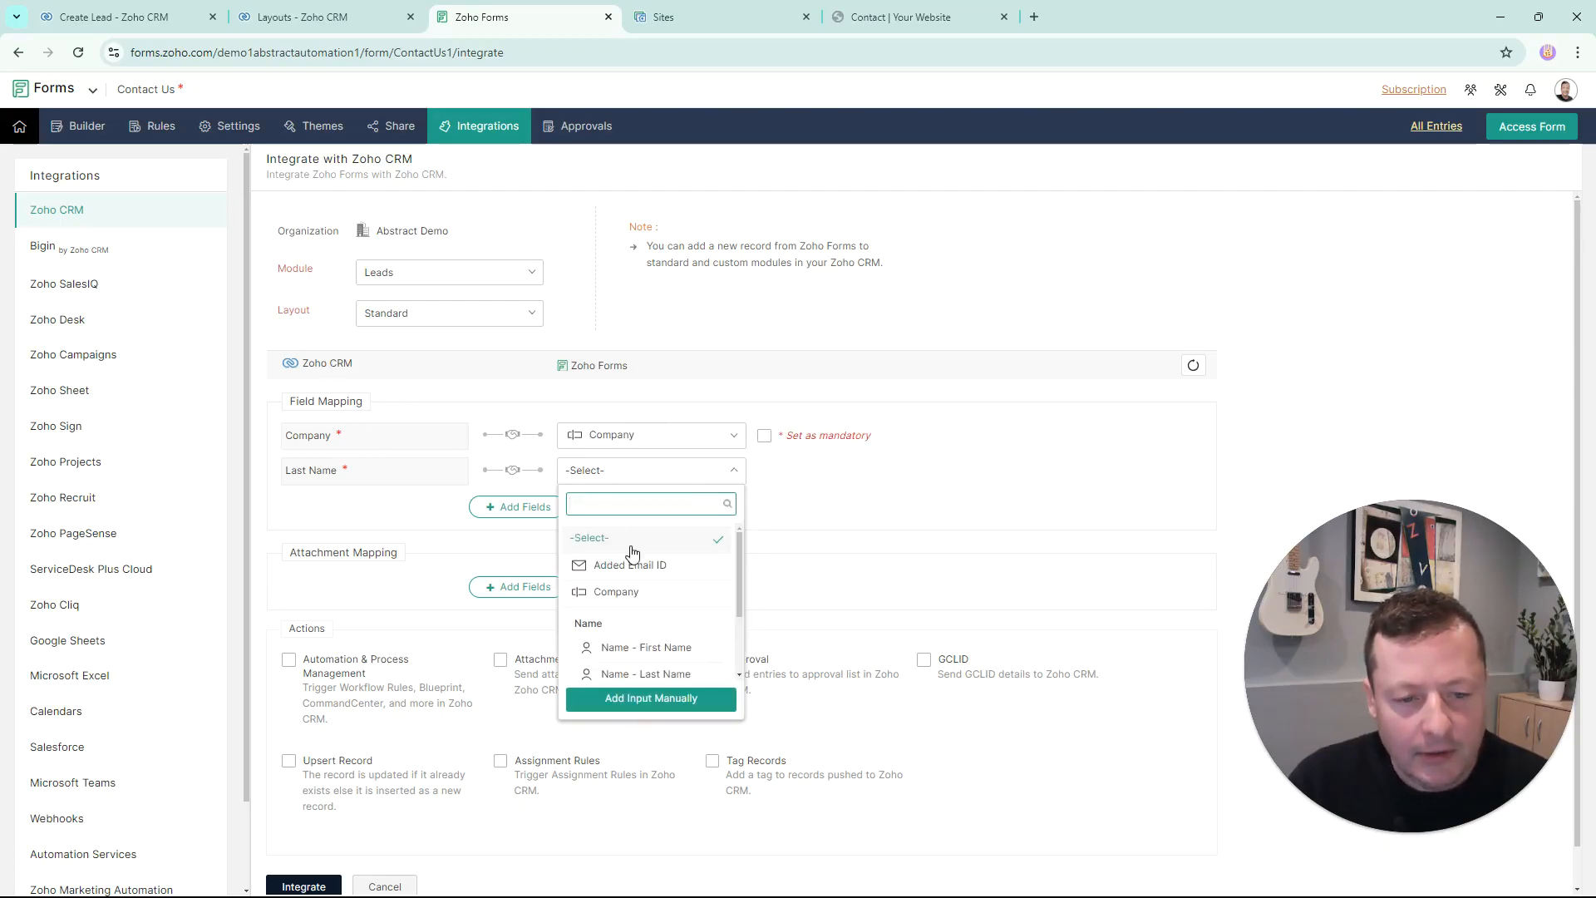
pyautogui.scroll(-1, 665, 629)
pyautogui.click(655, 598)
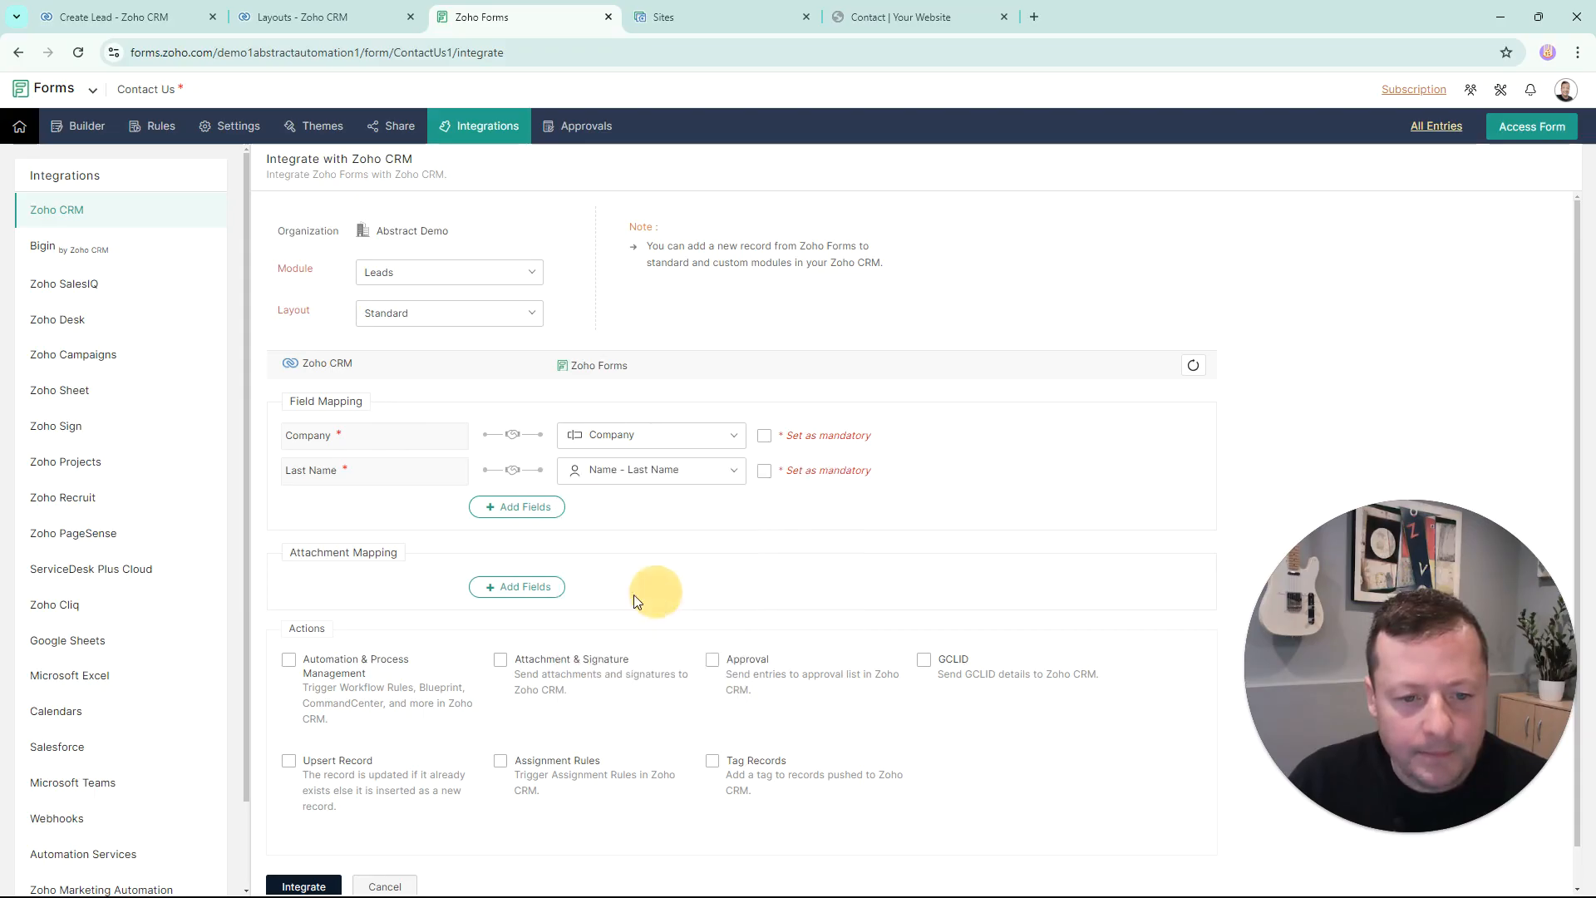
# - Add mappings from CRM First Name to Name - First Name and from CRM Email to the form's Email field
pyautogui.click(547, 517)
pyautogui.click(337, 508)
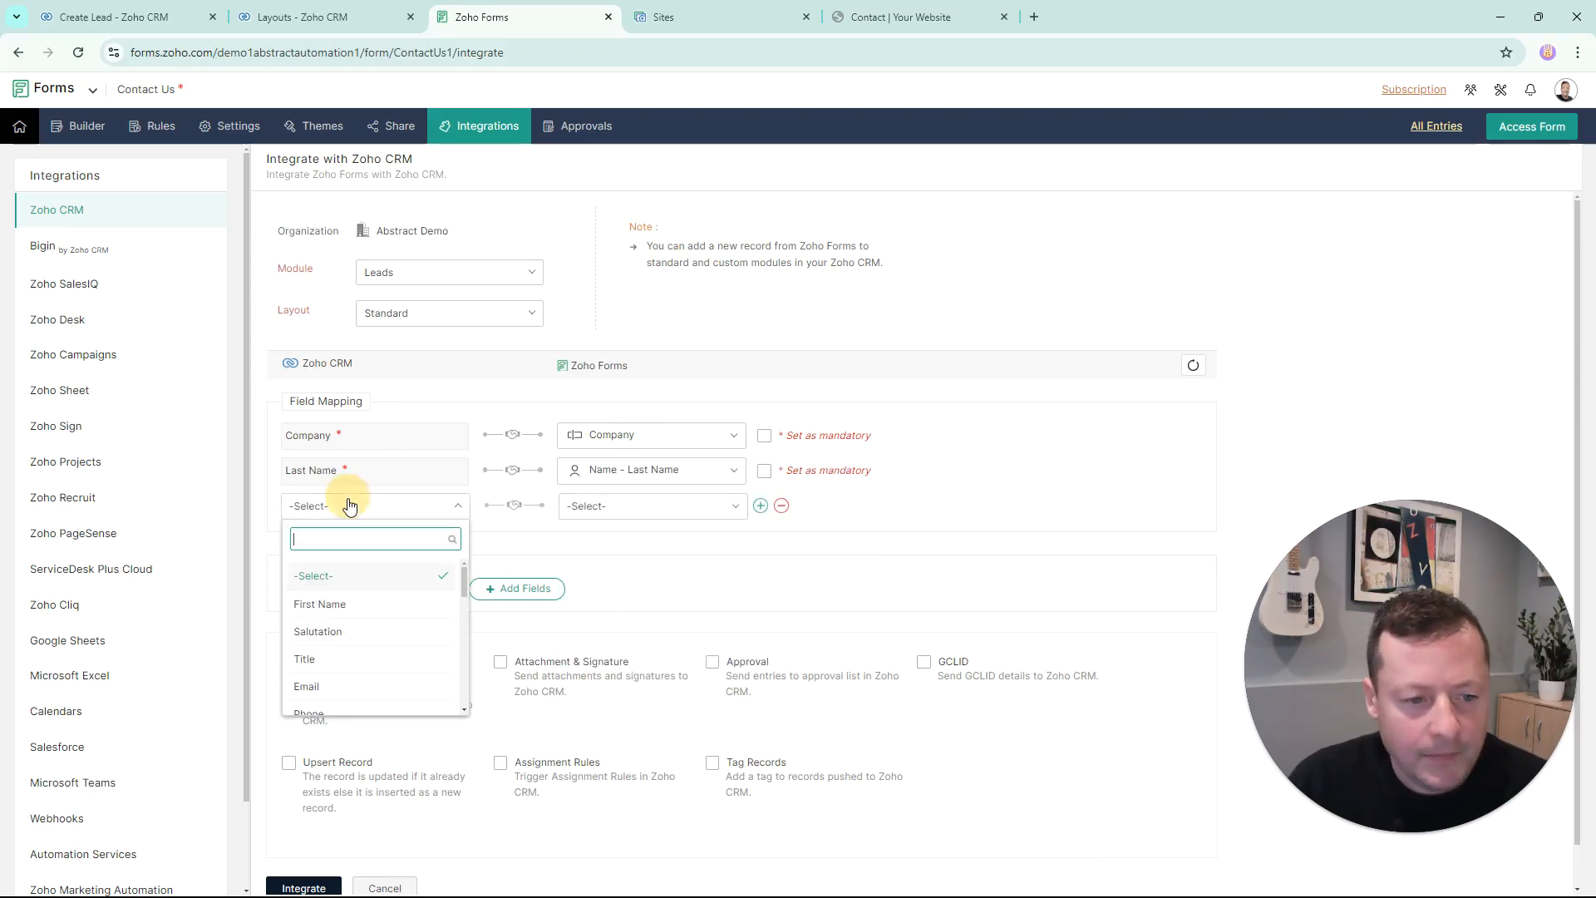
pyautogui.click(331, 605)
pyautogui.click(636, 509)
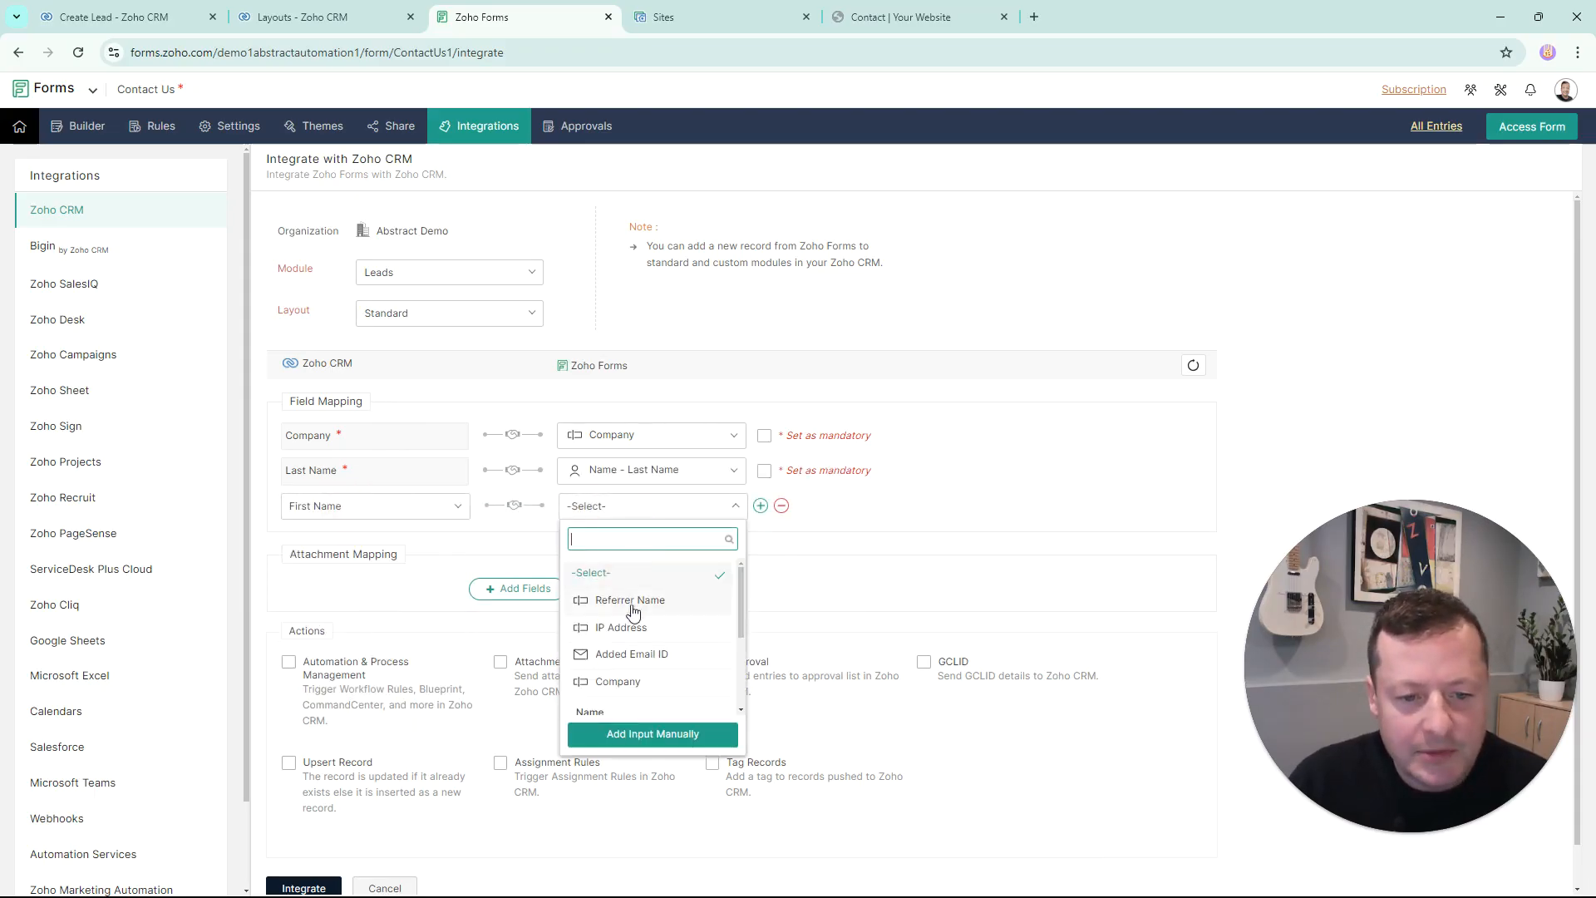
pyautogui.scroll(-1, 636, 632)
pyautogui.click(653, 659)
pyautogui.click(347, 690)
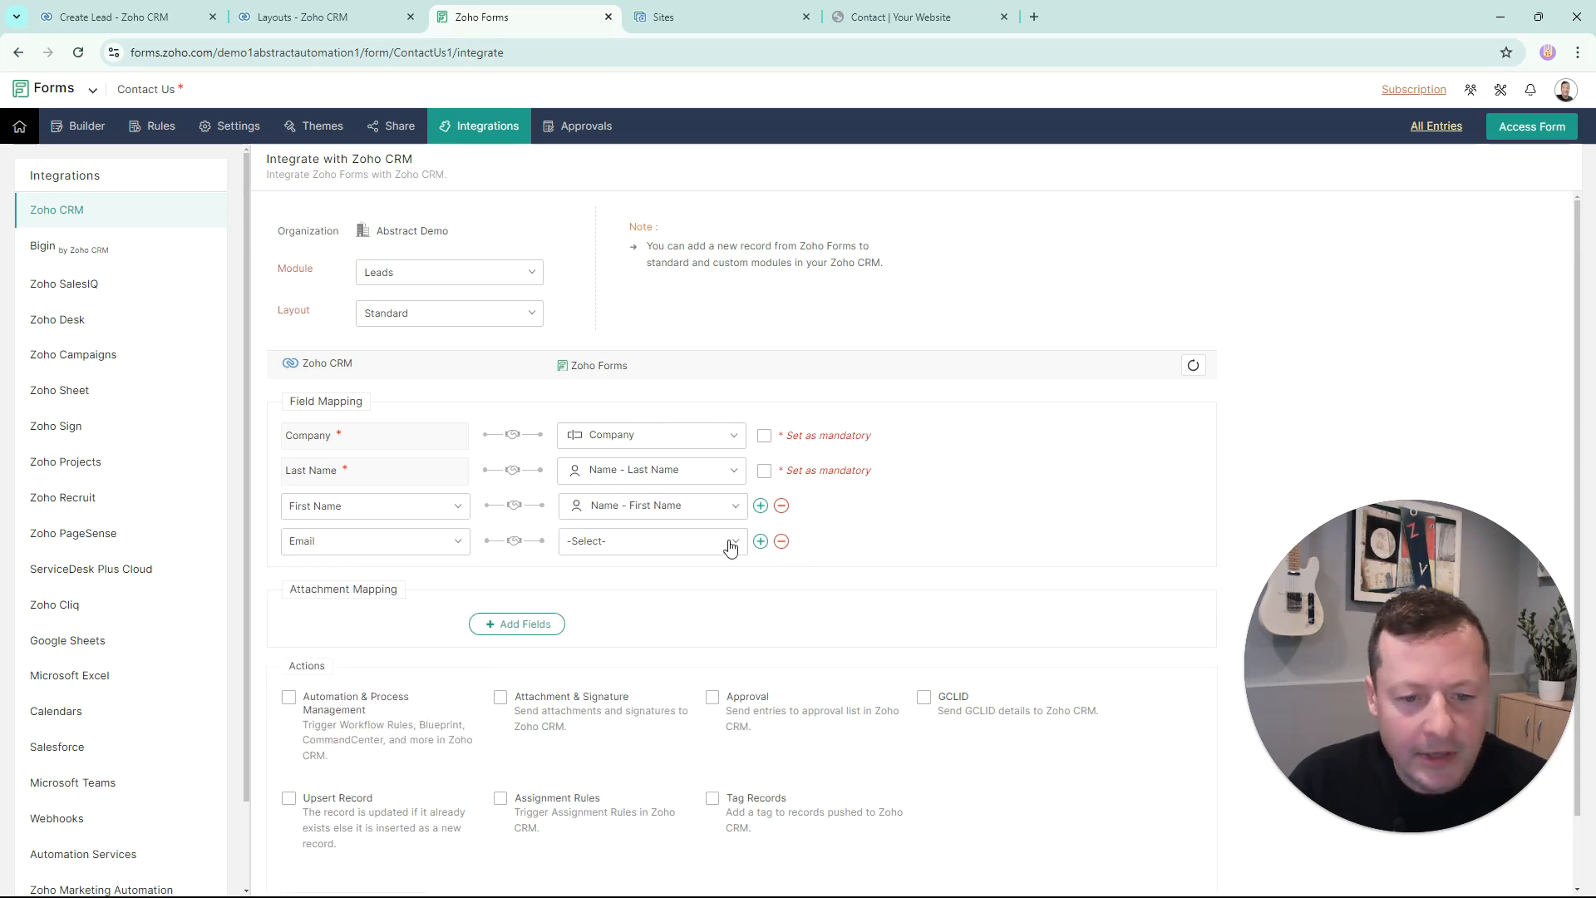
pyautogui.click(723, 543)
pyautogui.click(611, 689)
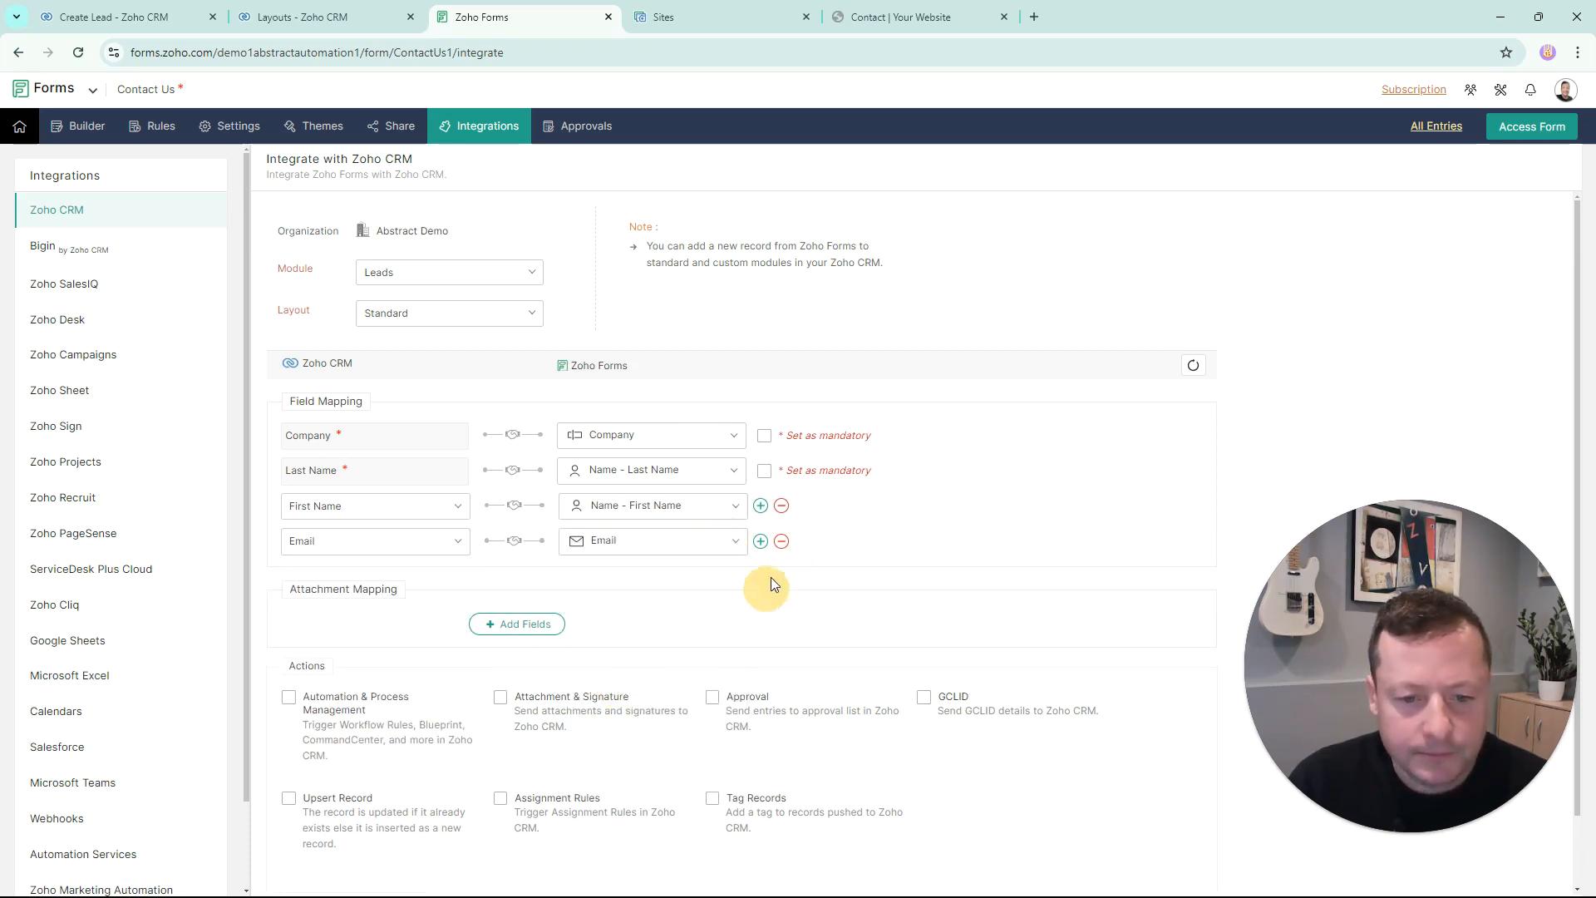
# - Add a field mapping that links the CRM Phone field to the form's Phone field
pyautogui.click(760, 541)
pyautogui.click(374, 576)
pyautogui.click(344, 734)
pyautogui.click(730, 577)
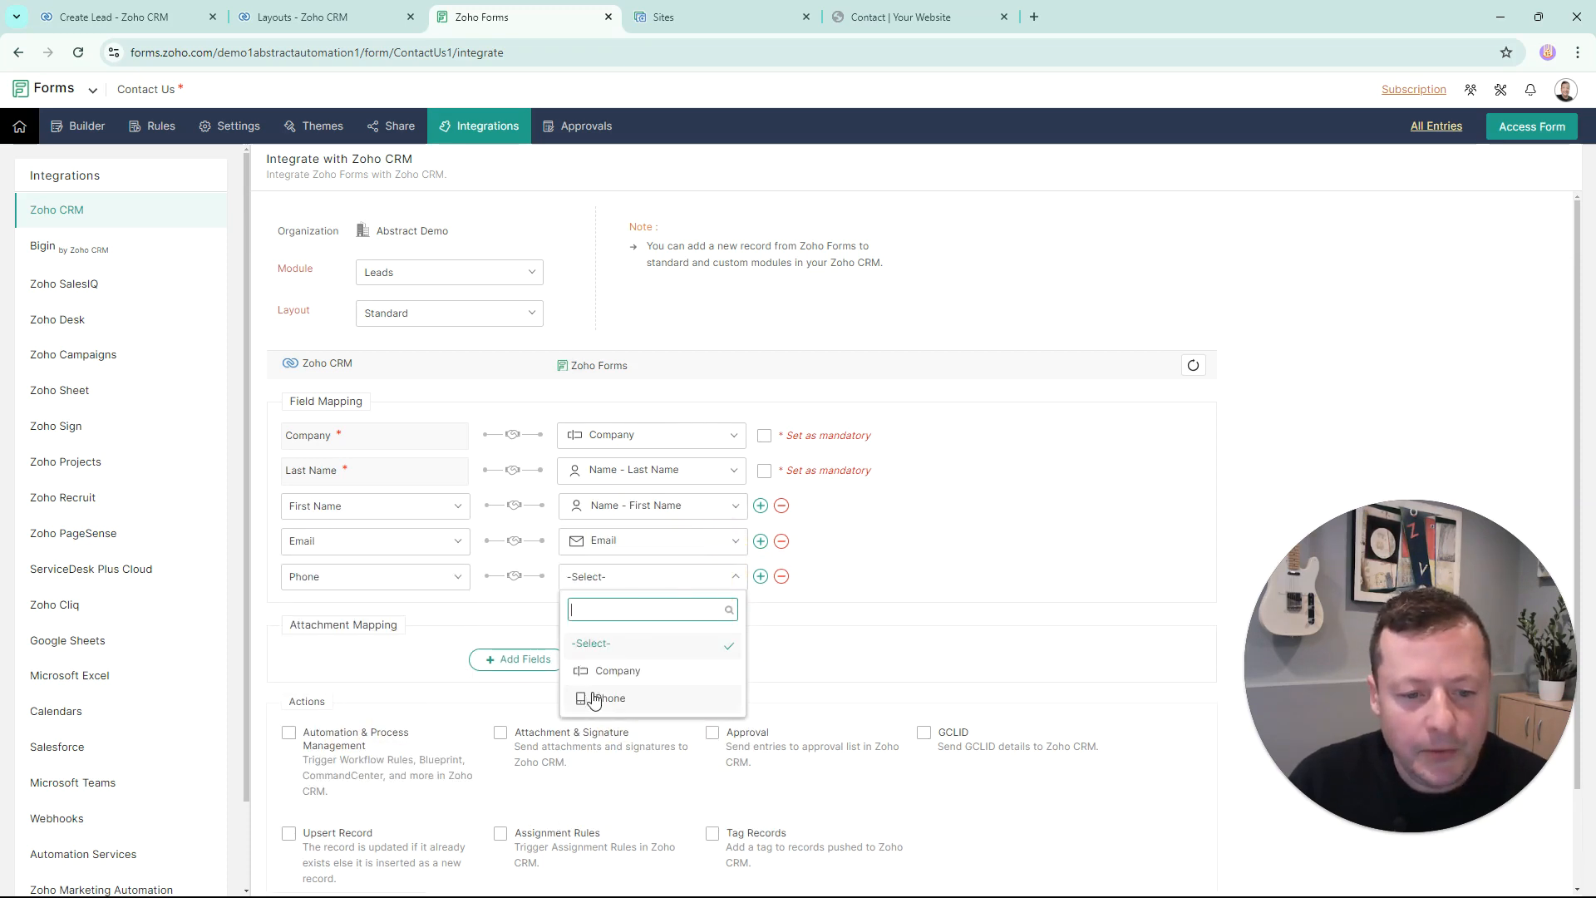
pyautogui.click(600, 703)
# - Add a field mapping that links the CRM Comments field to the form's Comments field
pyautogui.click(760, 577)
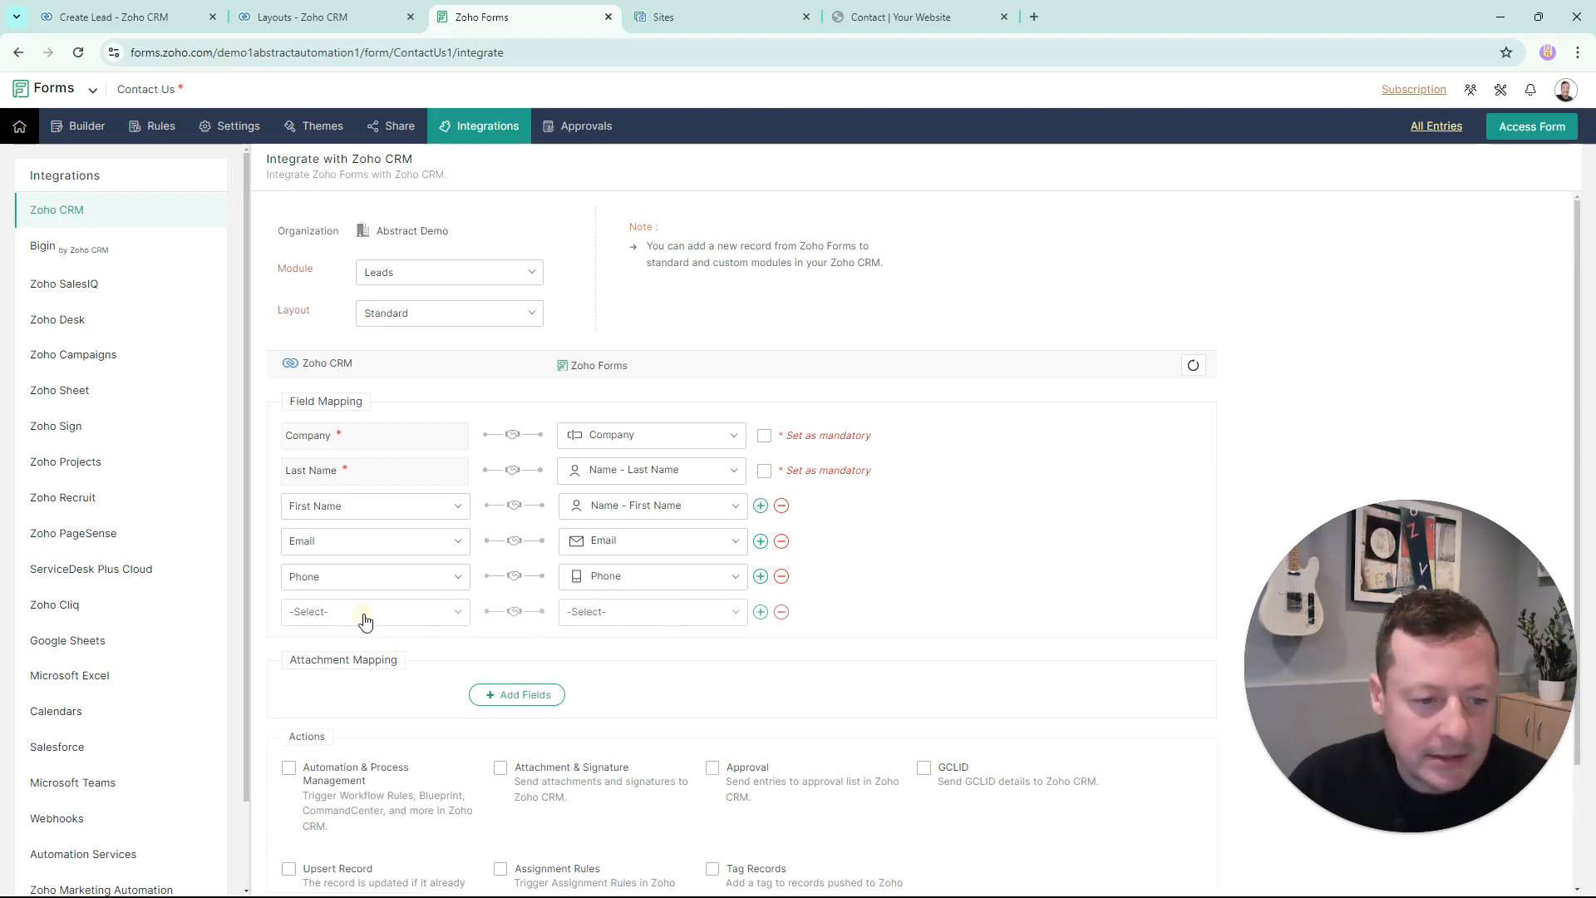
pyautogui.click(364, 613)
pyautogui.scroll(-3, 337, 736)
pyautogui.scroll(-5, 338, 737)
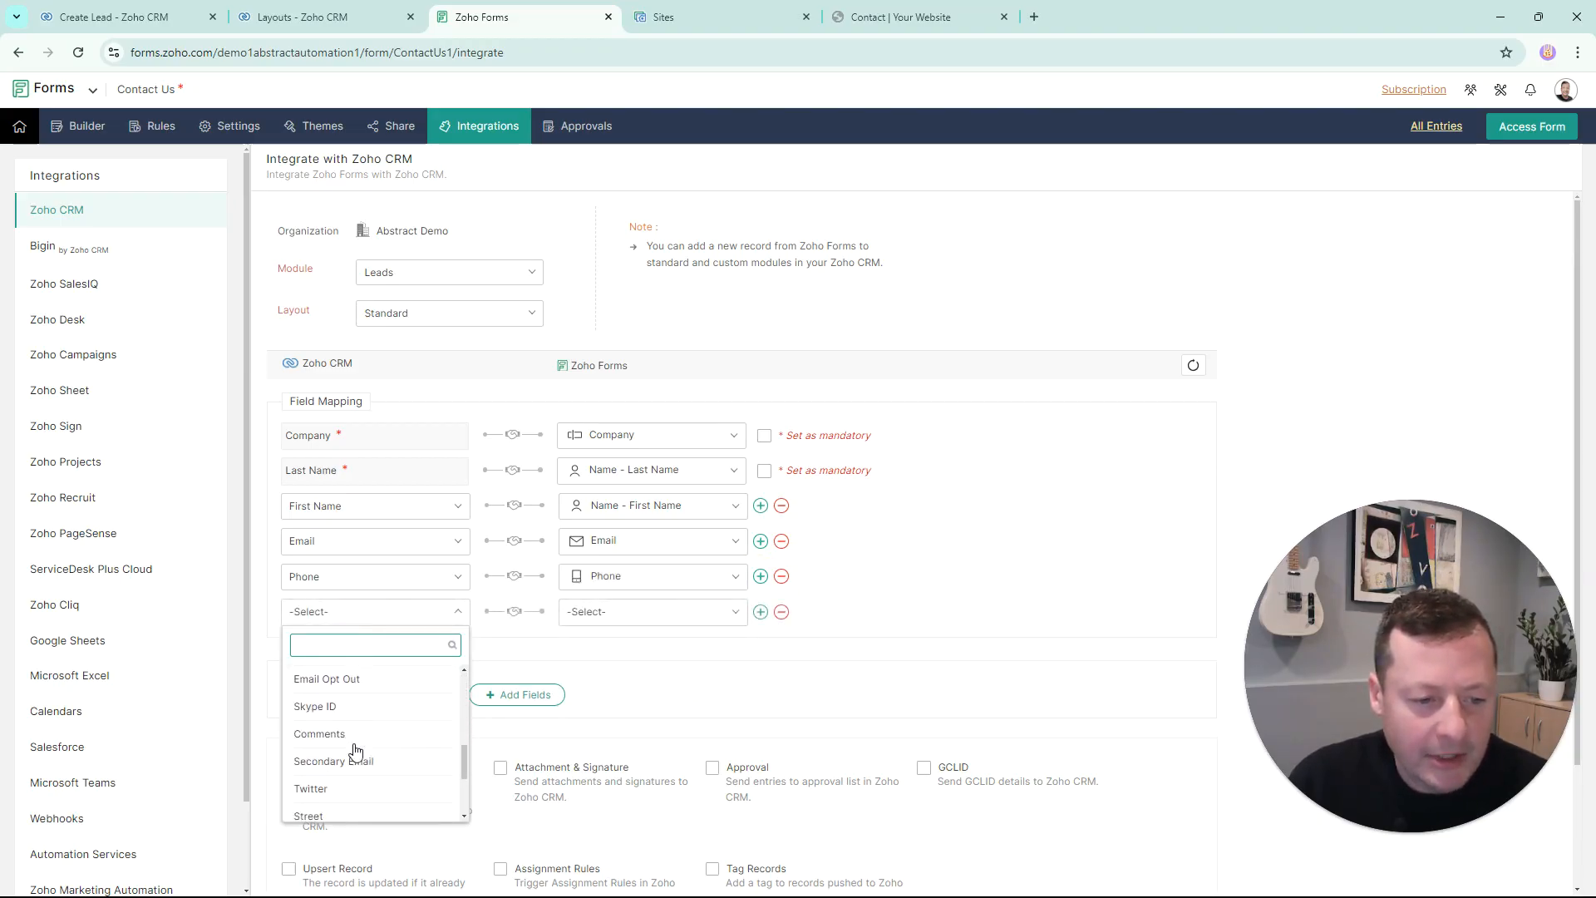
pyautogui.click(345, 740)
pyautogui.click(692, 615)
pyautogui.scroll(-3, 625, 769)
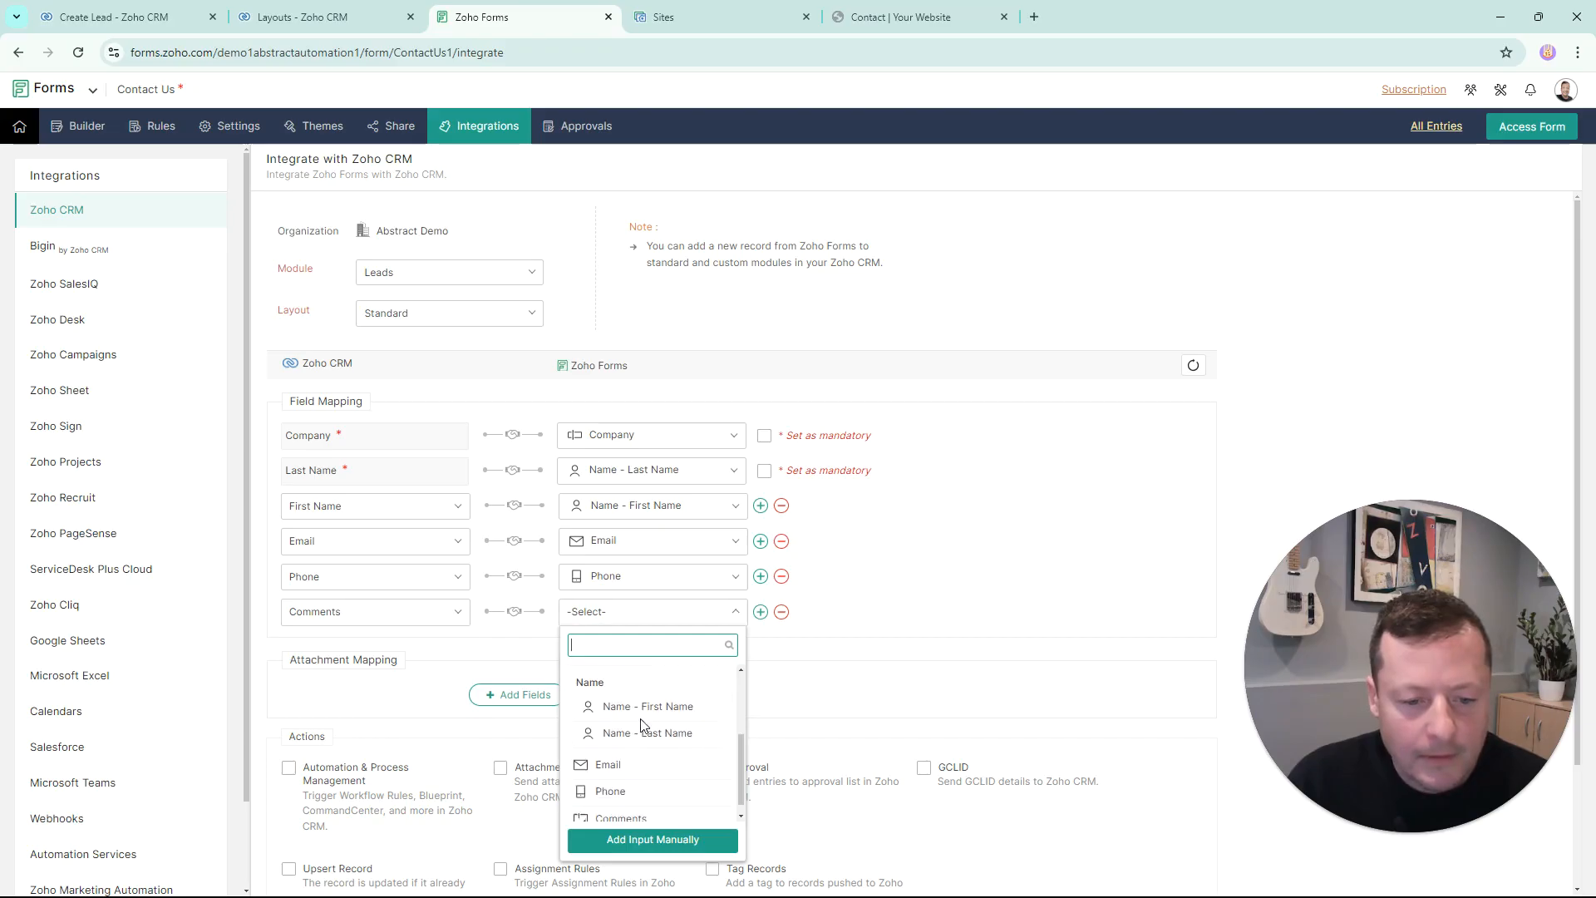
pyautogui.click(643, 803)
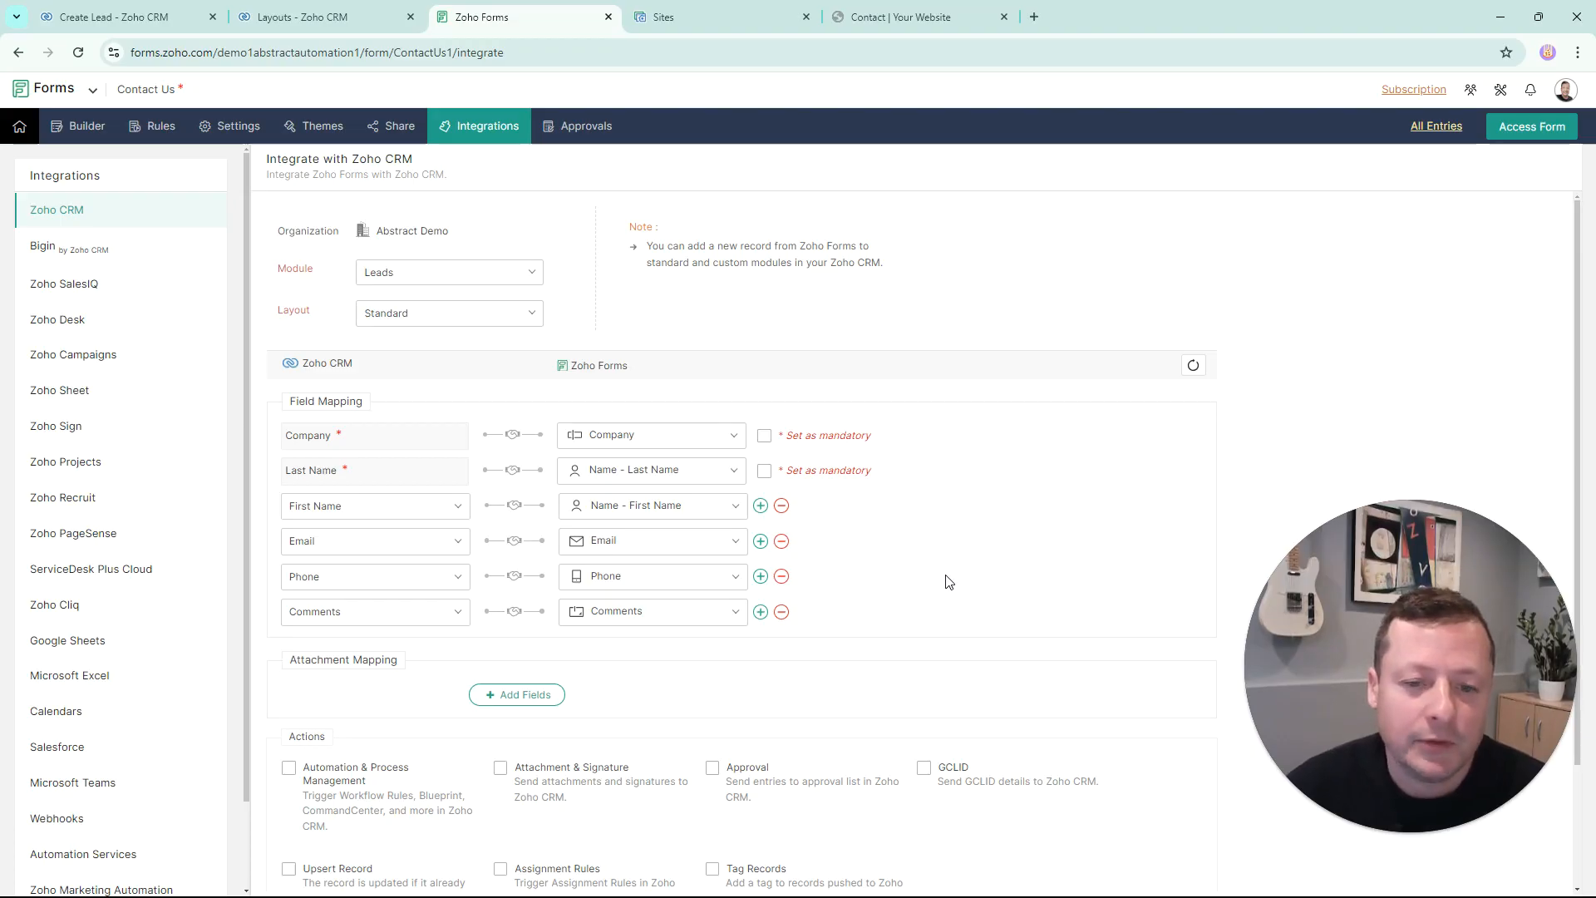
# - Set the mapped Company and Last Name form fields as mandatory and submit the Zoho CRM integration
pyautogui.scroll(-2, 874, 723)
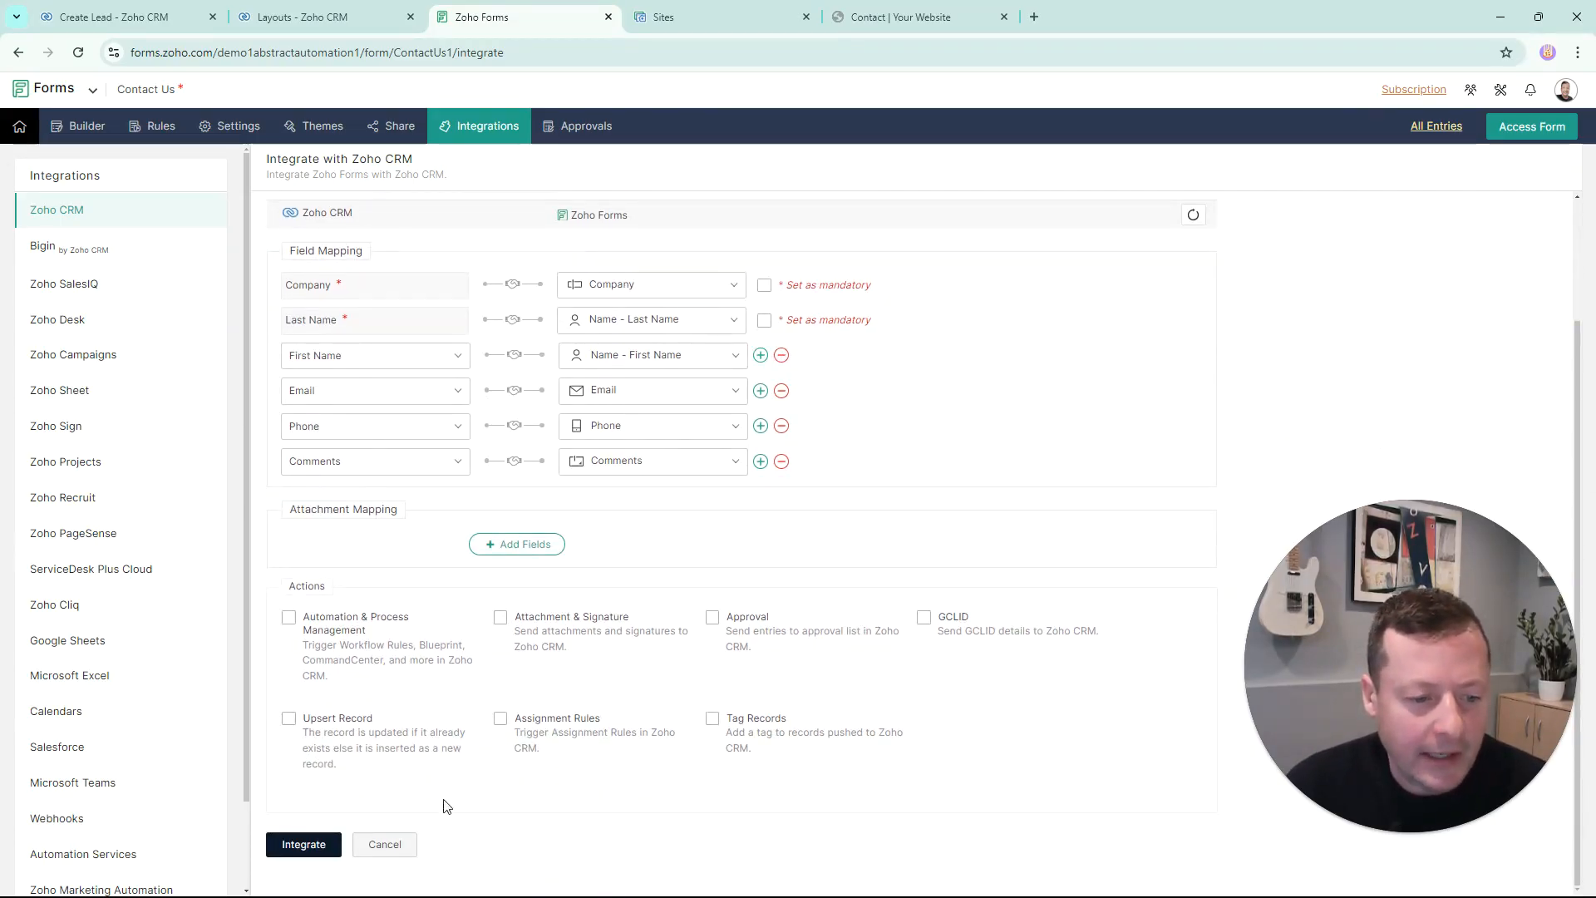
pyautogui.click(304, 843)
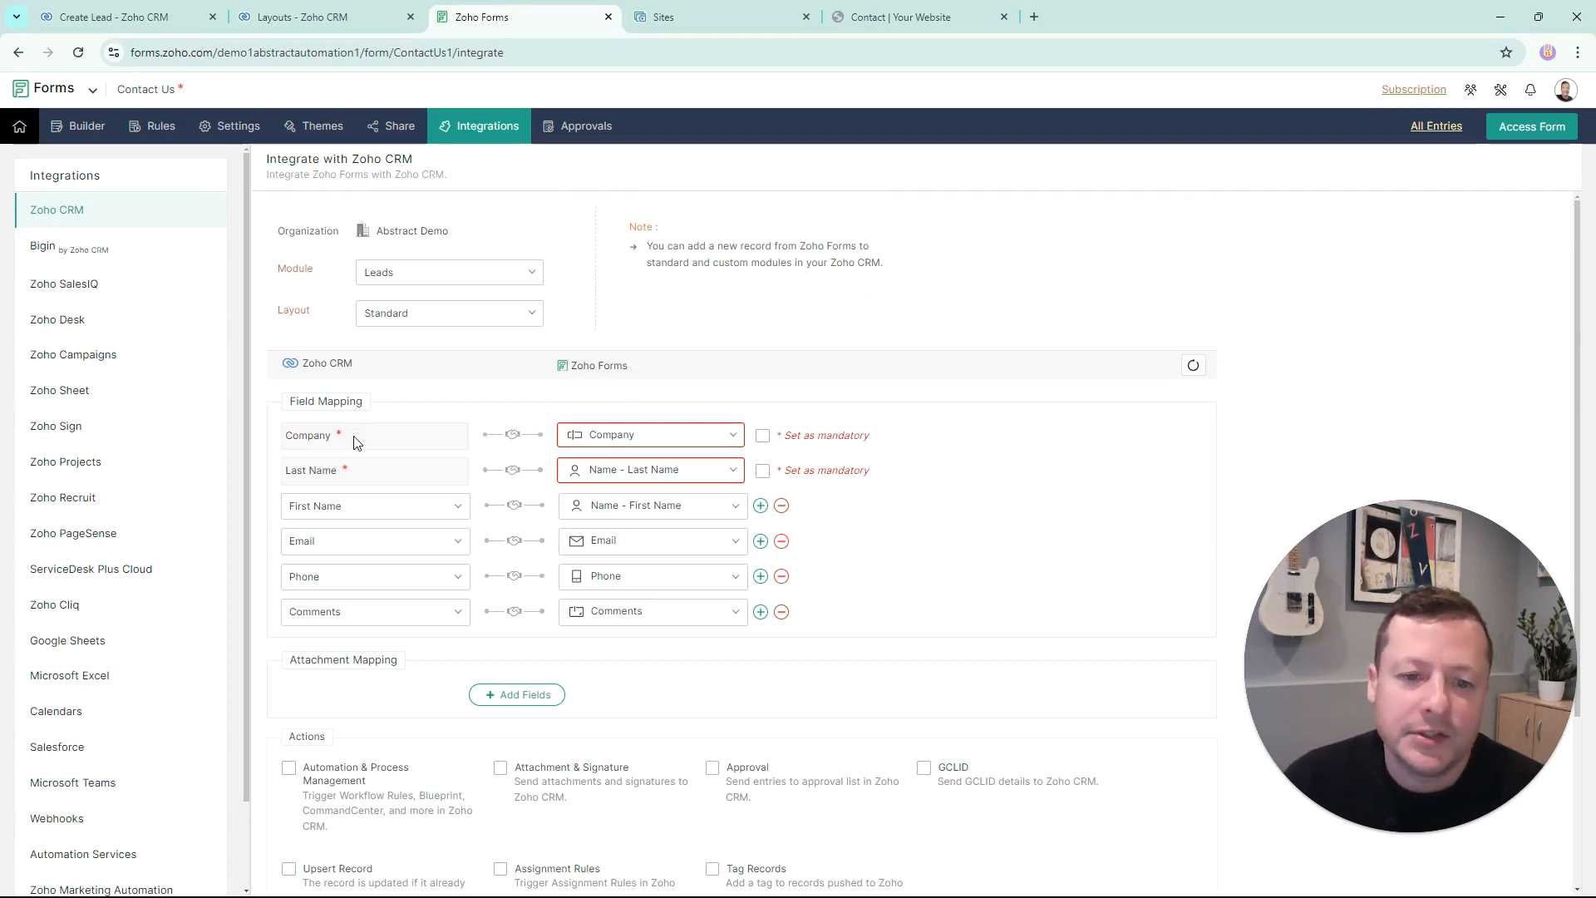
pyautogui.click(762, 435)
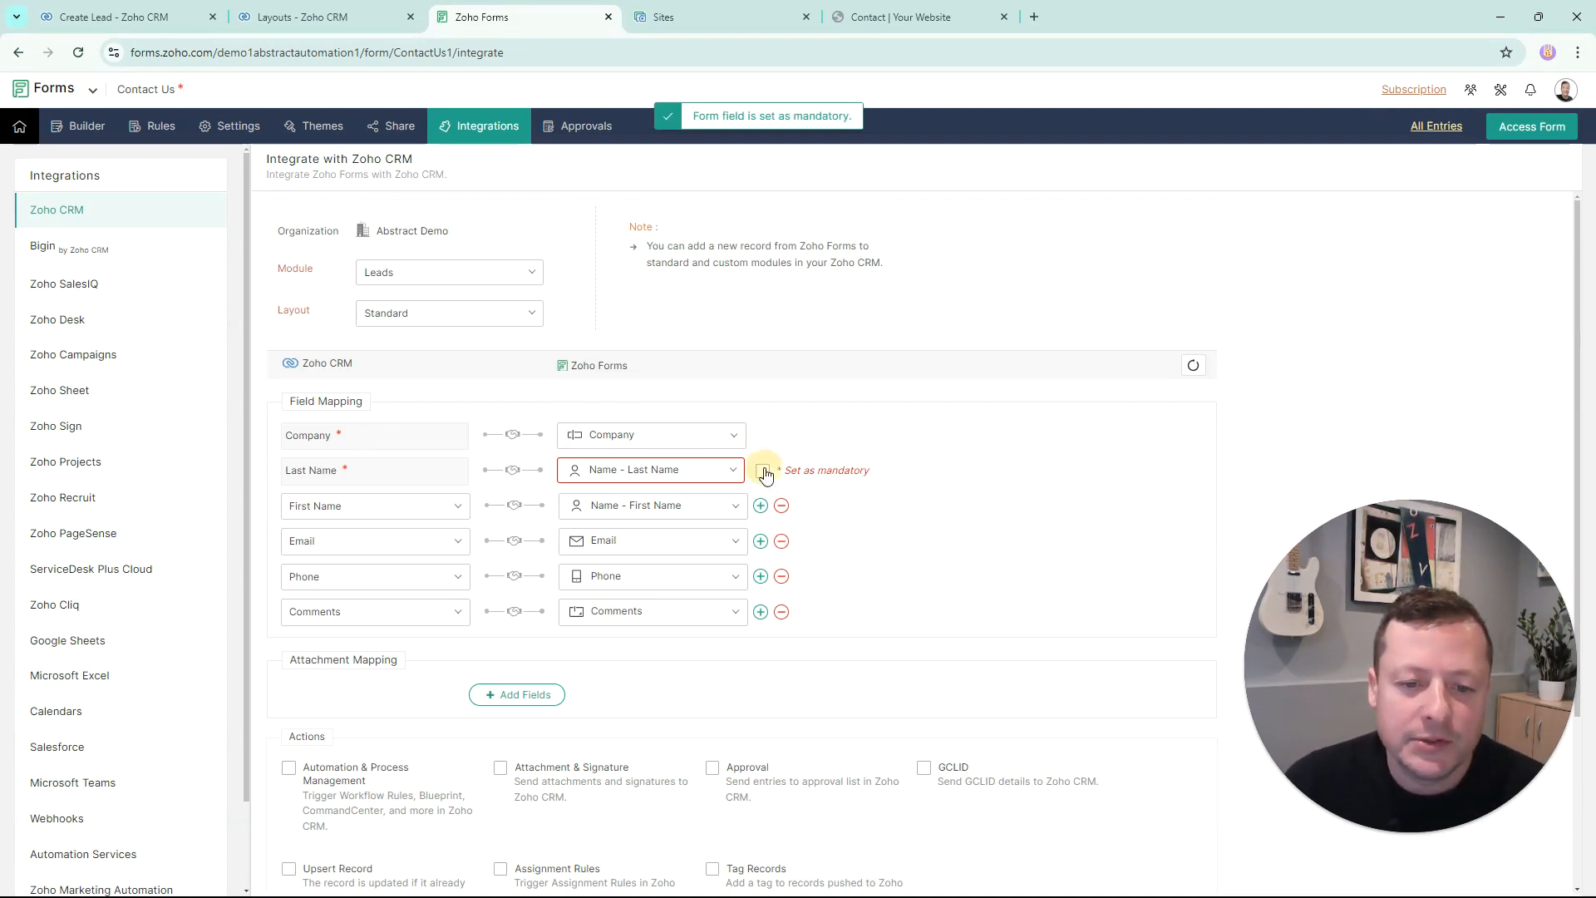
pyautogui.click(763, 472)
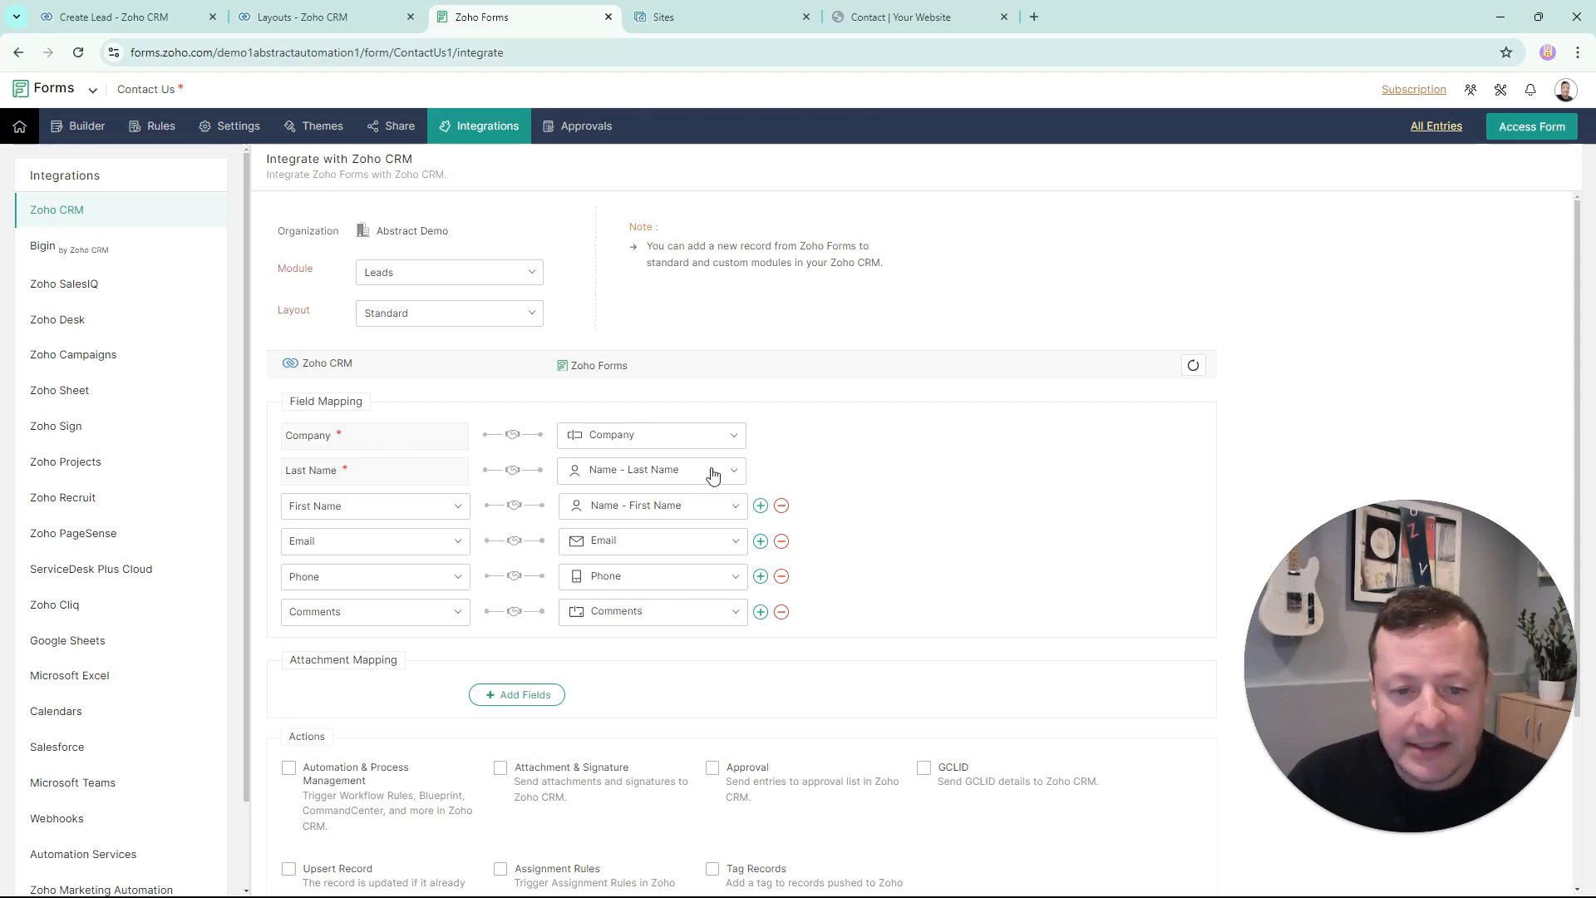
pyautogui.scroll(-2, 802, 453)
pyautogui.scroll(-1, 865, 369)
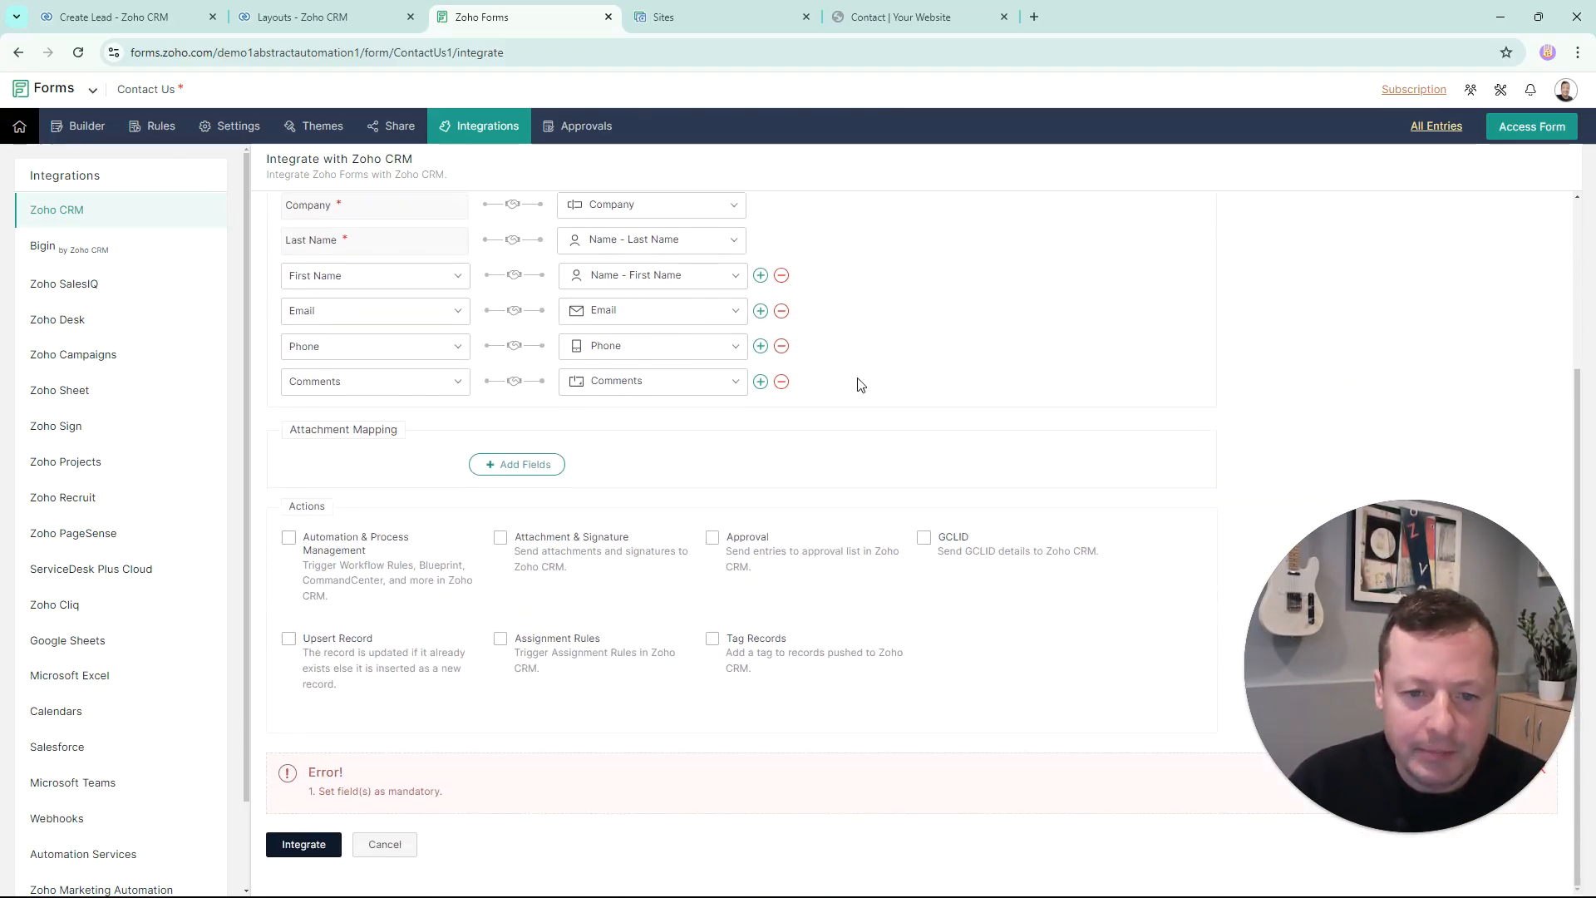
pyautogui.click(320, 846)
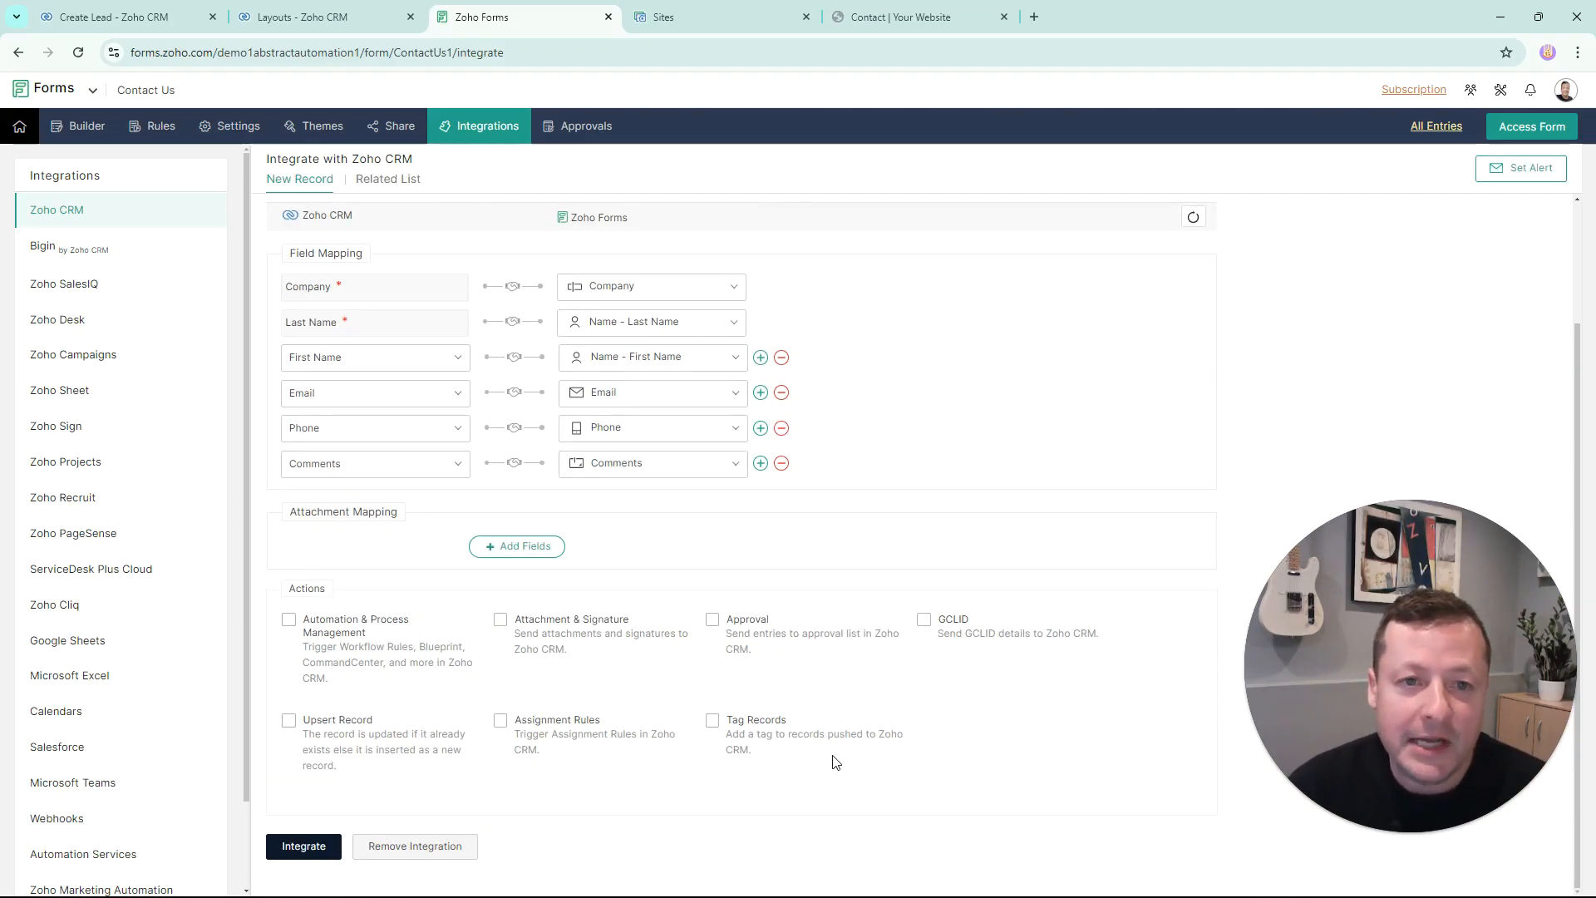
# - Switch to the published contact page and enter Test Company as the company in the embedded Contact Us form
pyautogui.click(900, 17)
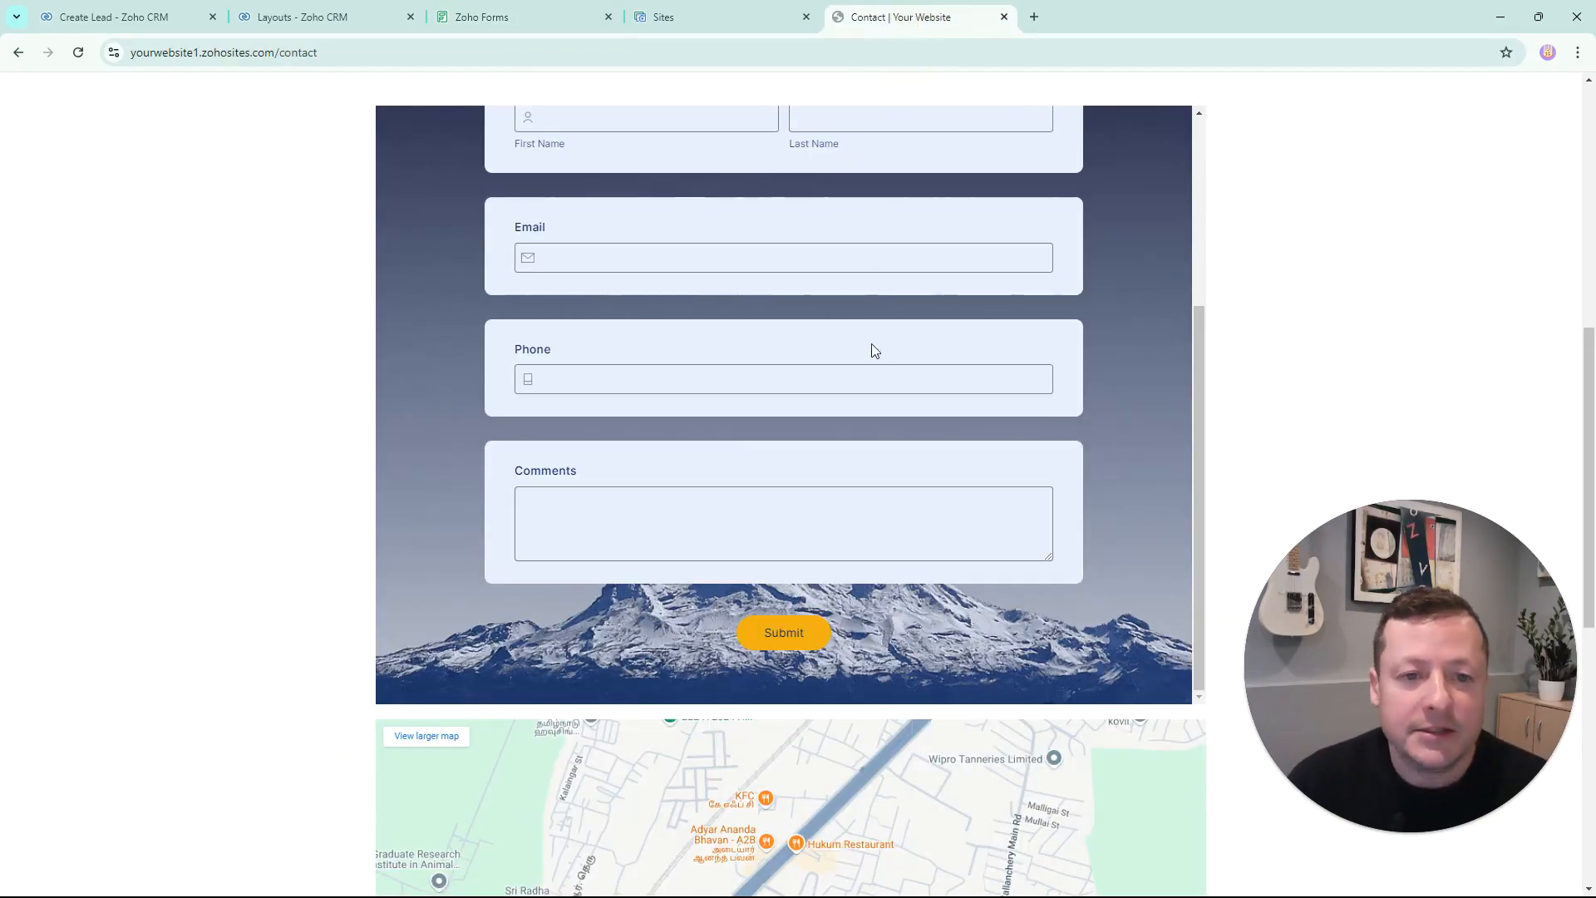
pyautogui.scroll(2, 966, 441)
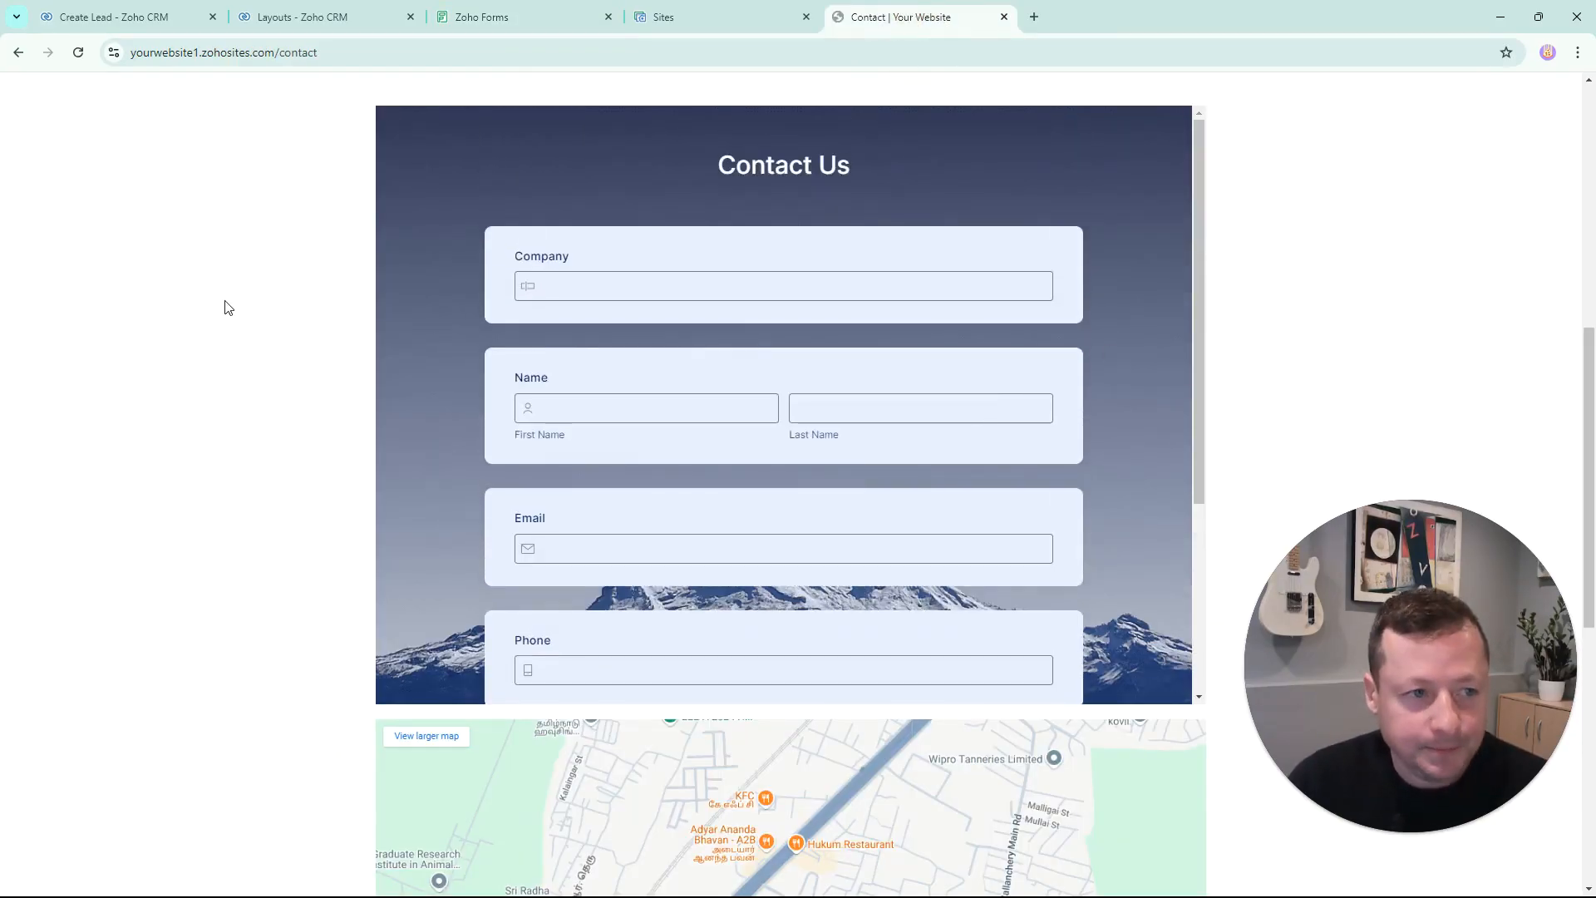
pyautogui.click(618, 286)
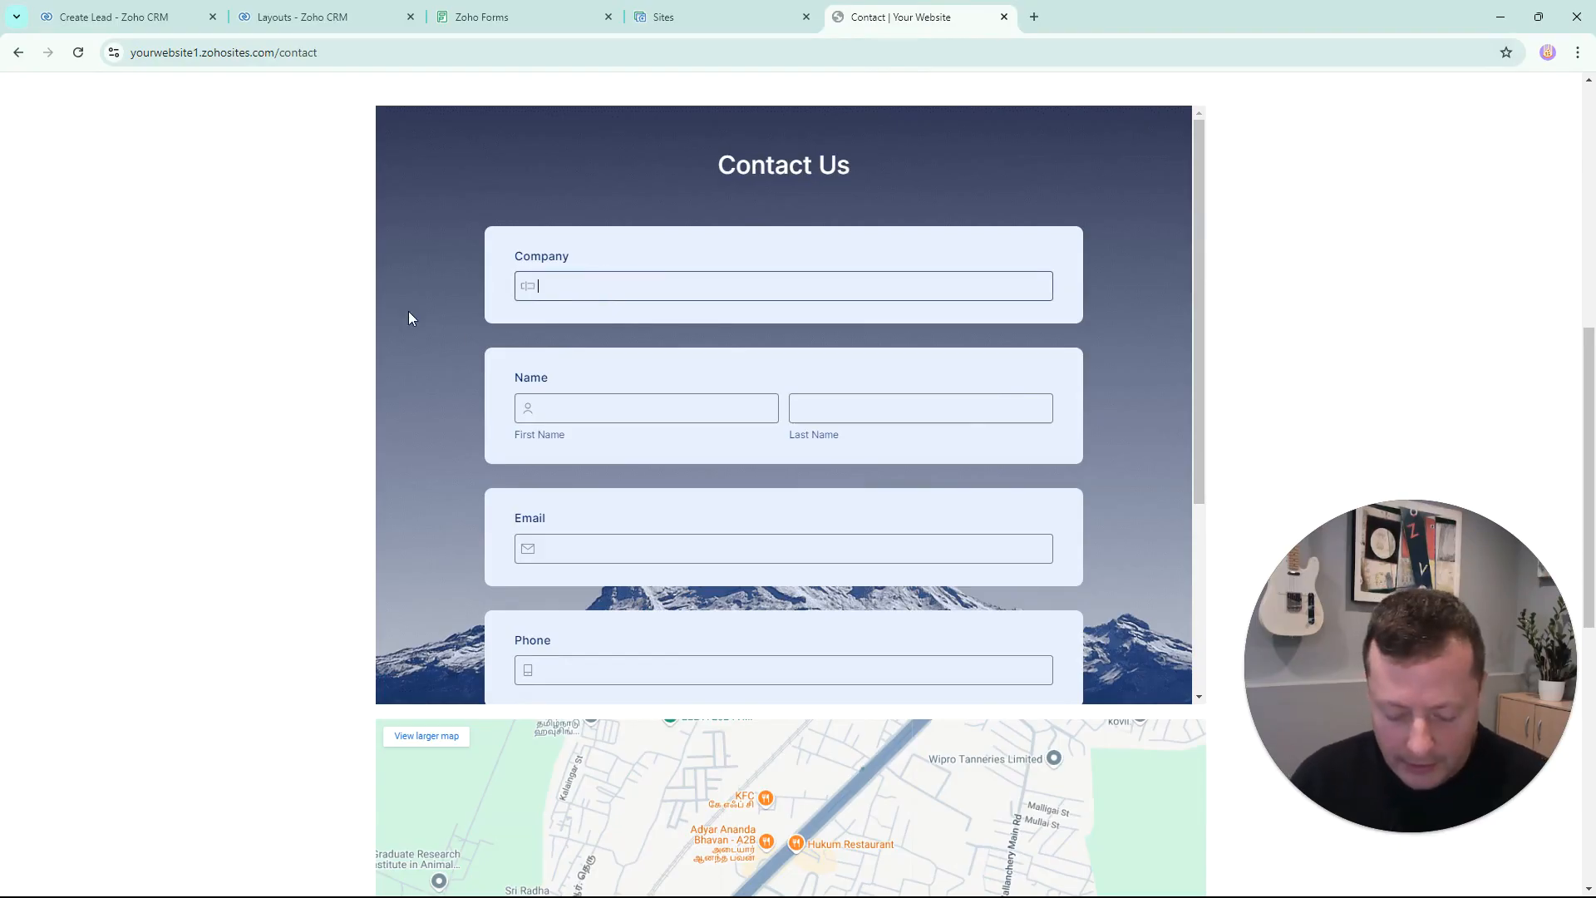
pyautogui.write('Test ')
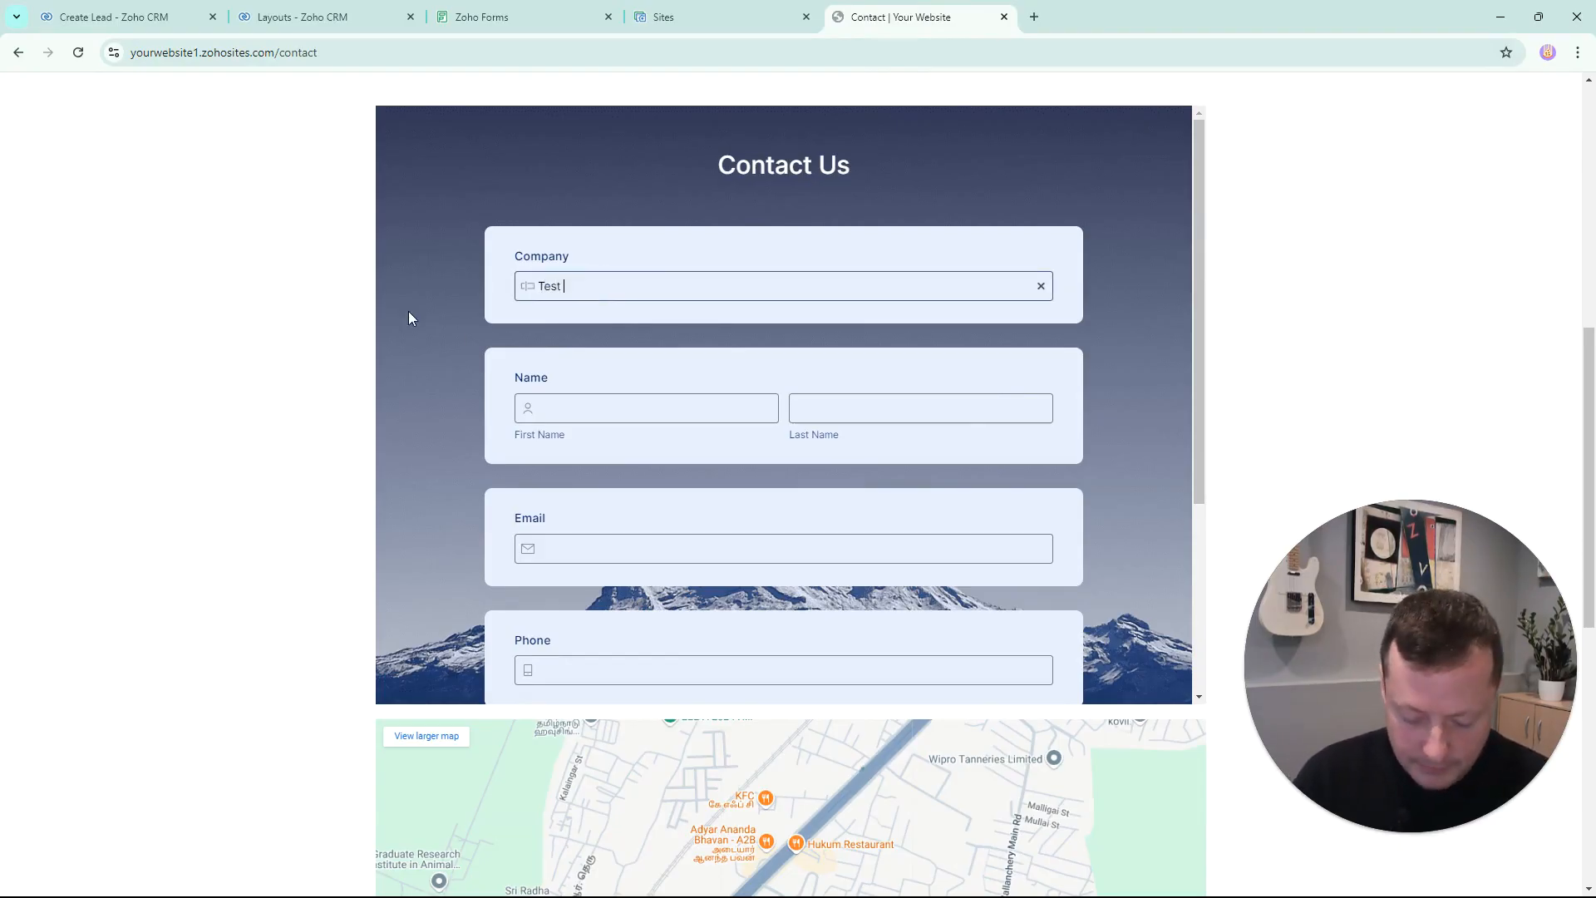
pyautogui.write('Company')
# - Fill in the test contact's first name, last name and email address in the Contact Us form
pyautogui.click(687, 415)
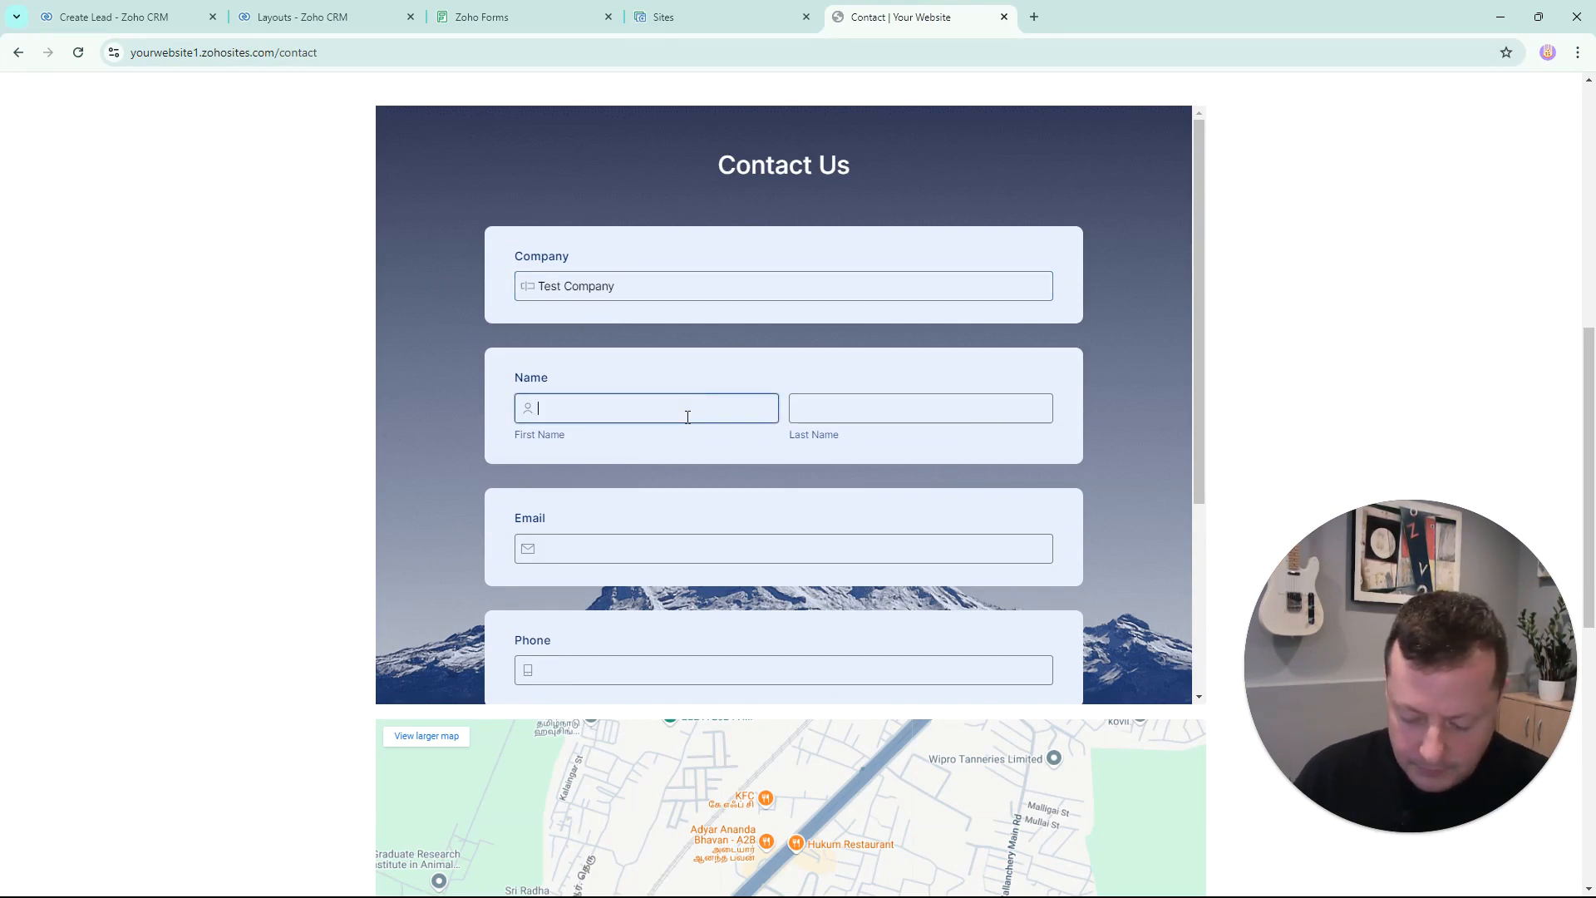
pyautogui.press('Tab')
pyautogui.write('Person')
pyautogui.click(735, 551)
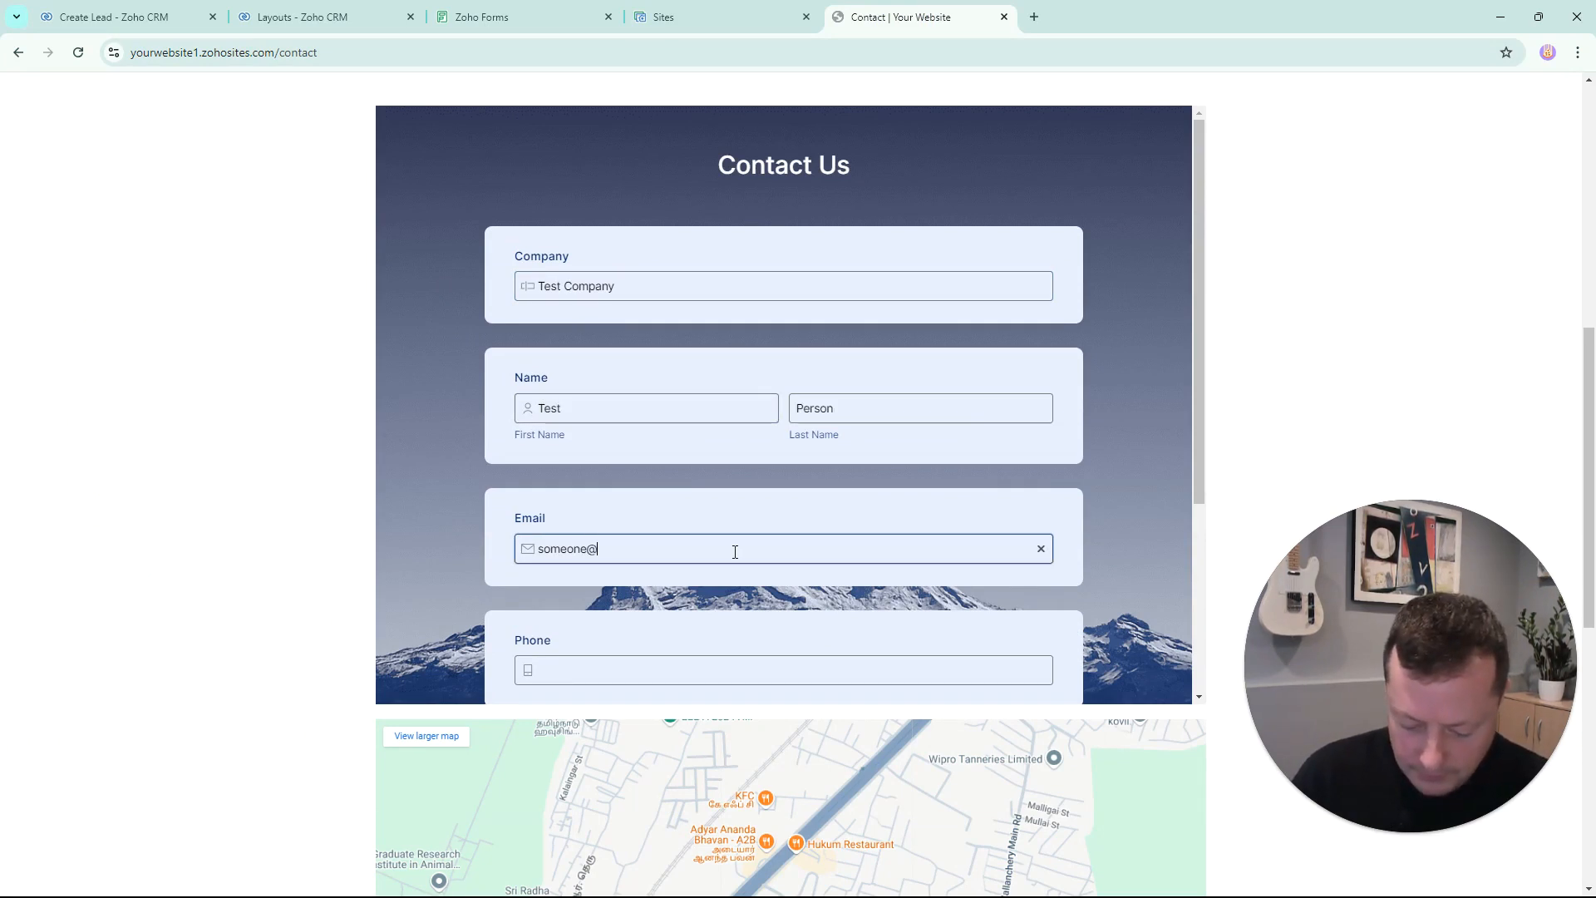
pyautogui.write('someone@someplace.com')
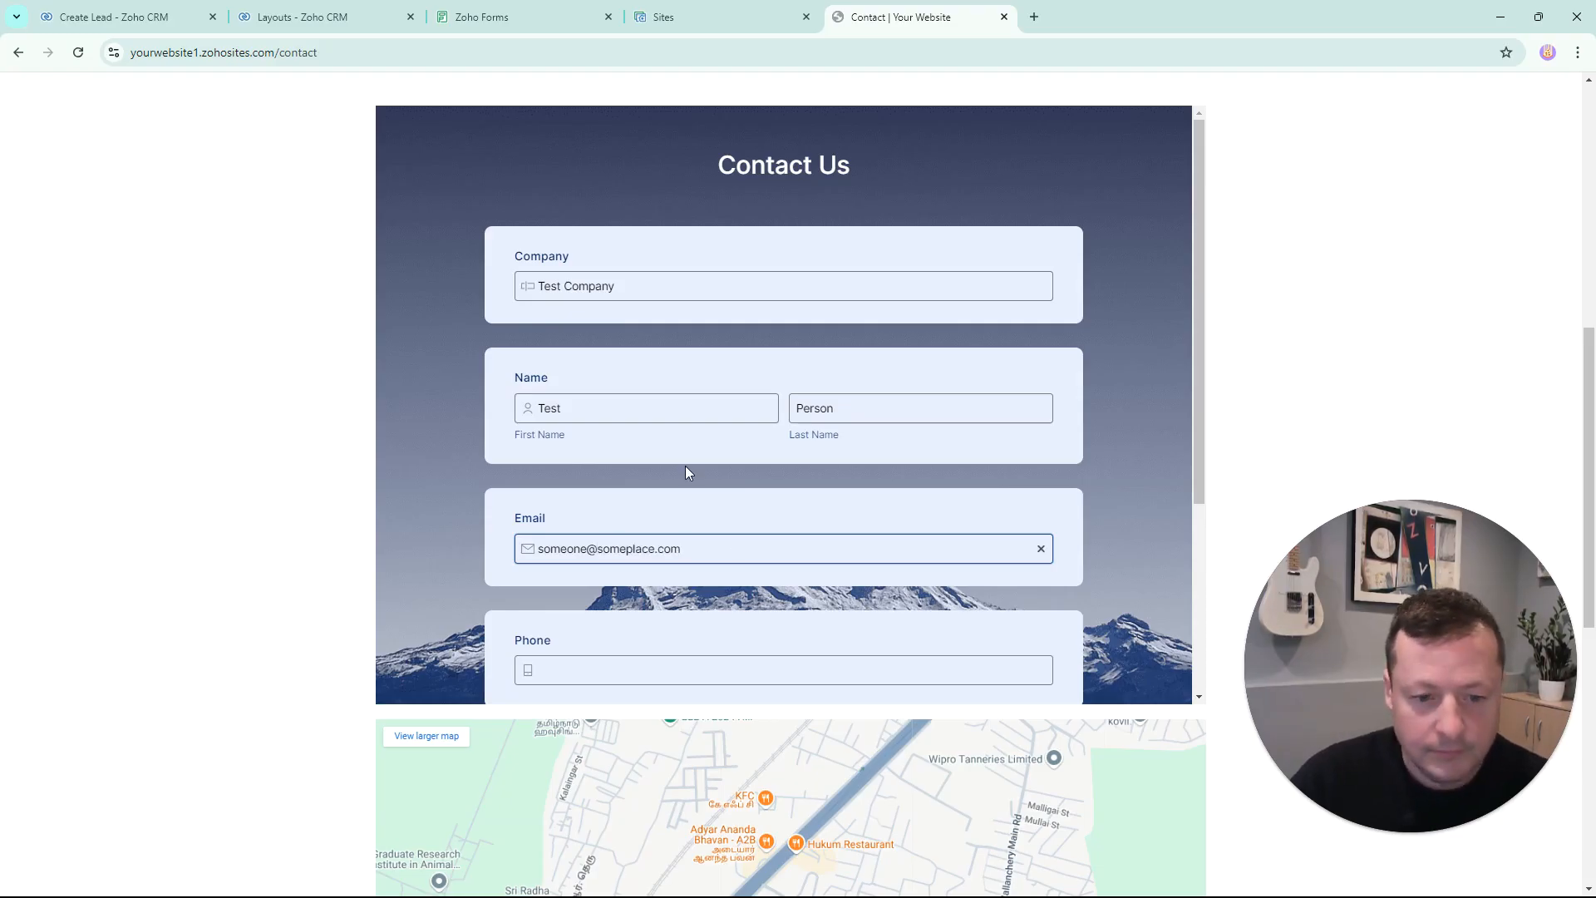
# - Fill in the contact's phone number and write a short greeting in the form's Comments field
pyautogui.scroll(-3, 685, 466)
pyautogui.click(624, 417)
pyautogui.write('2125551212')
pyautogui.click(620, 568)
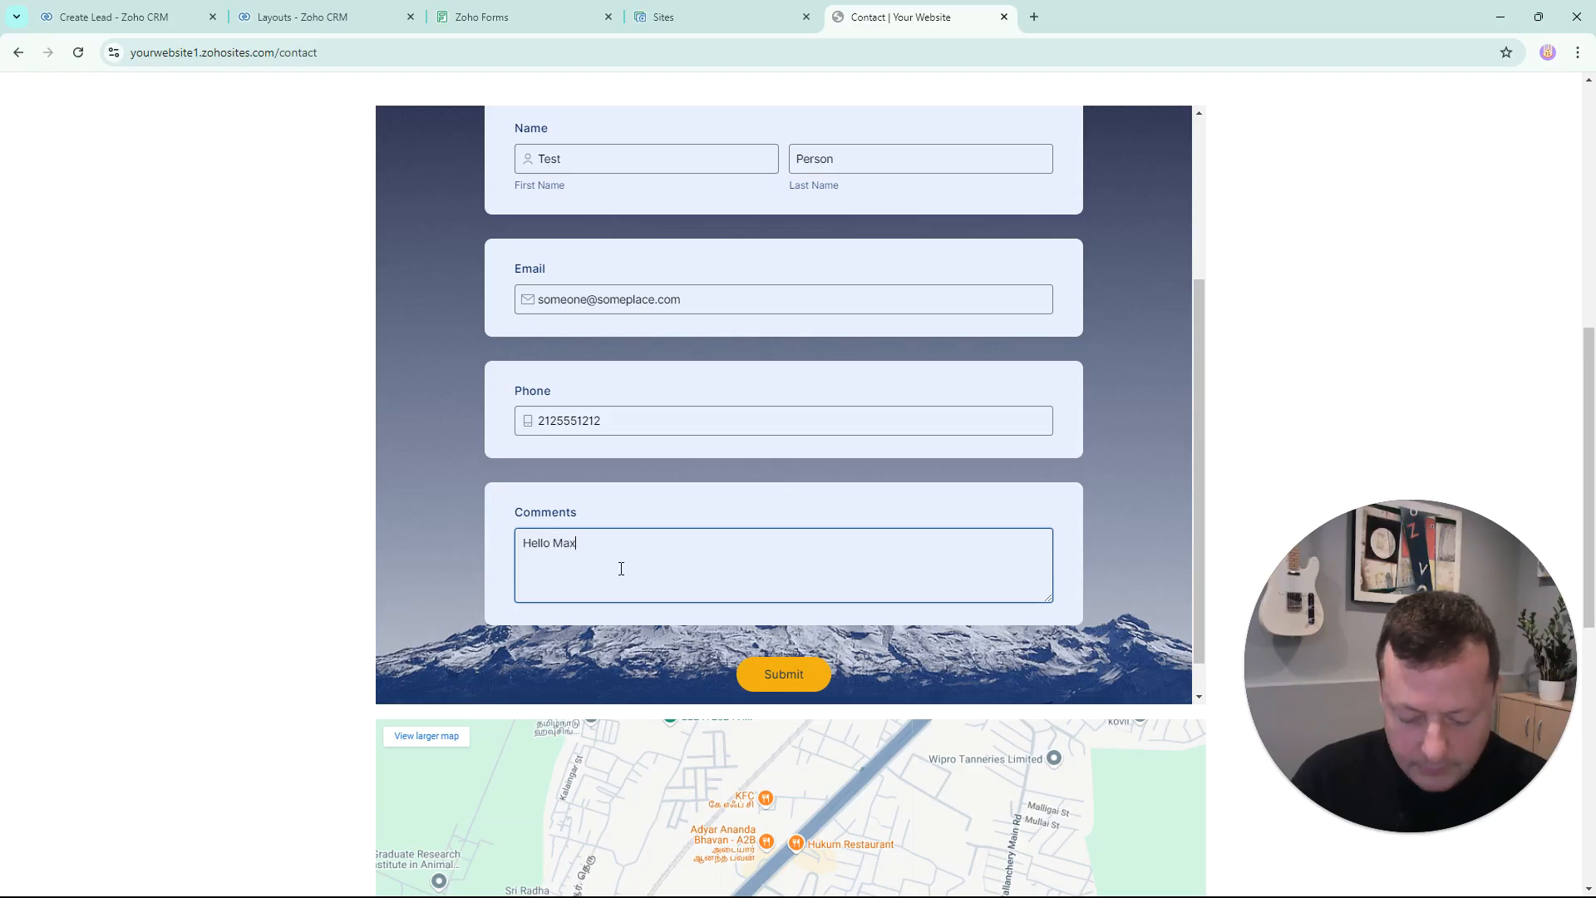
# - Separate the phone number's digit groups with hyphens and submit the Contact Us form
pyautogui.click(559, 418)
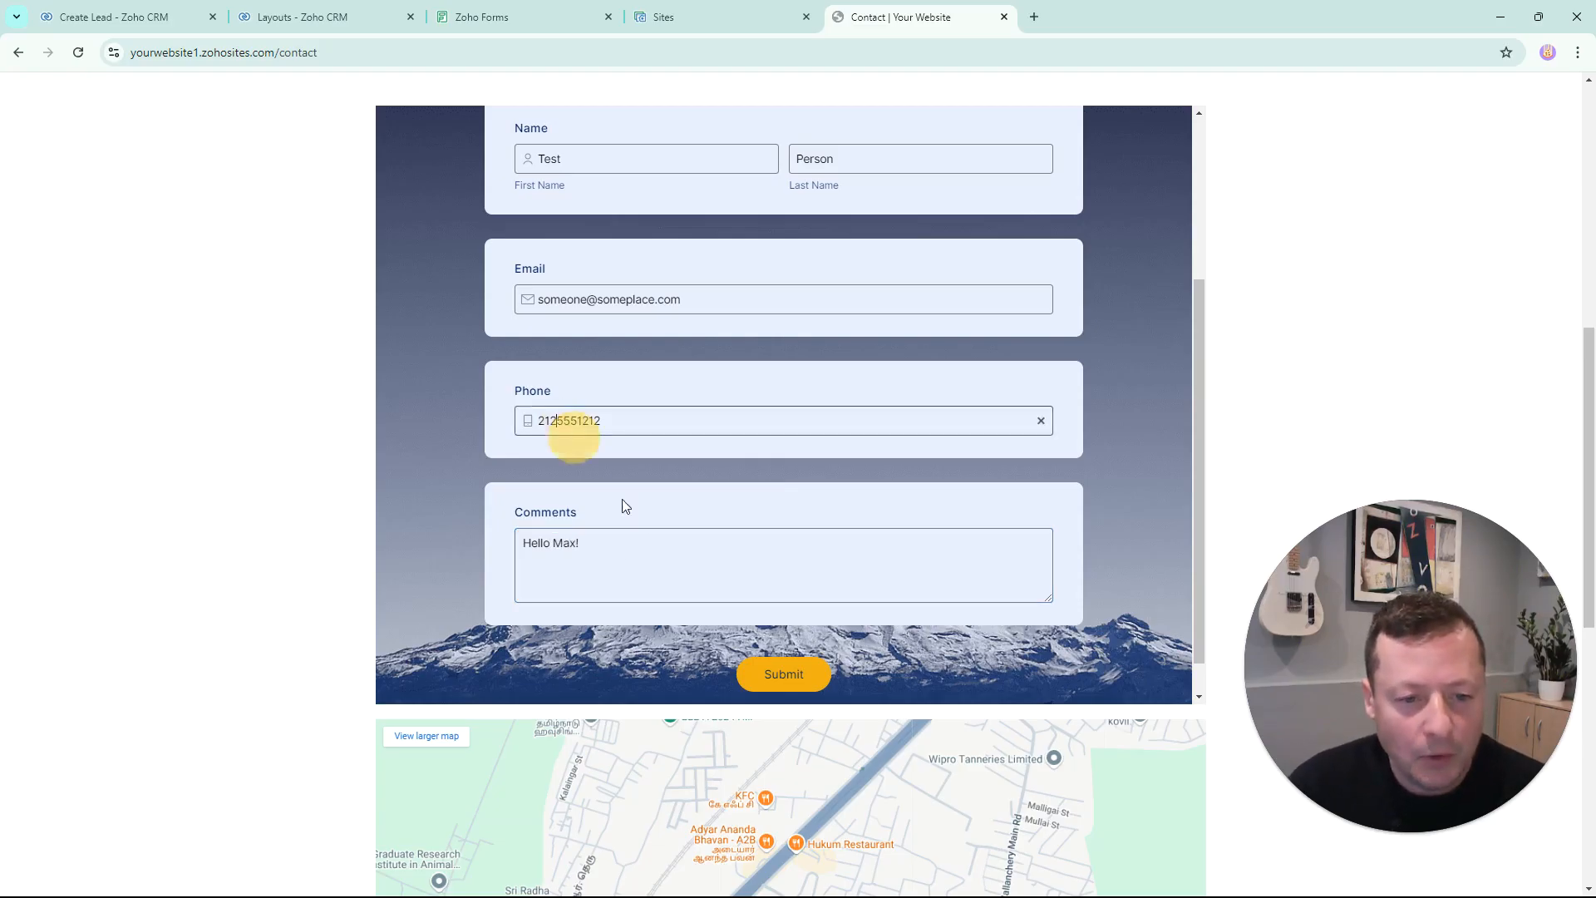
pyautogui.write('-555')
pyautogui.write('-')
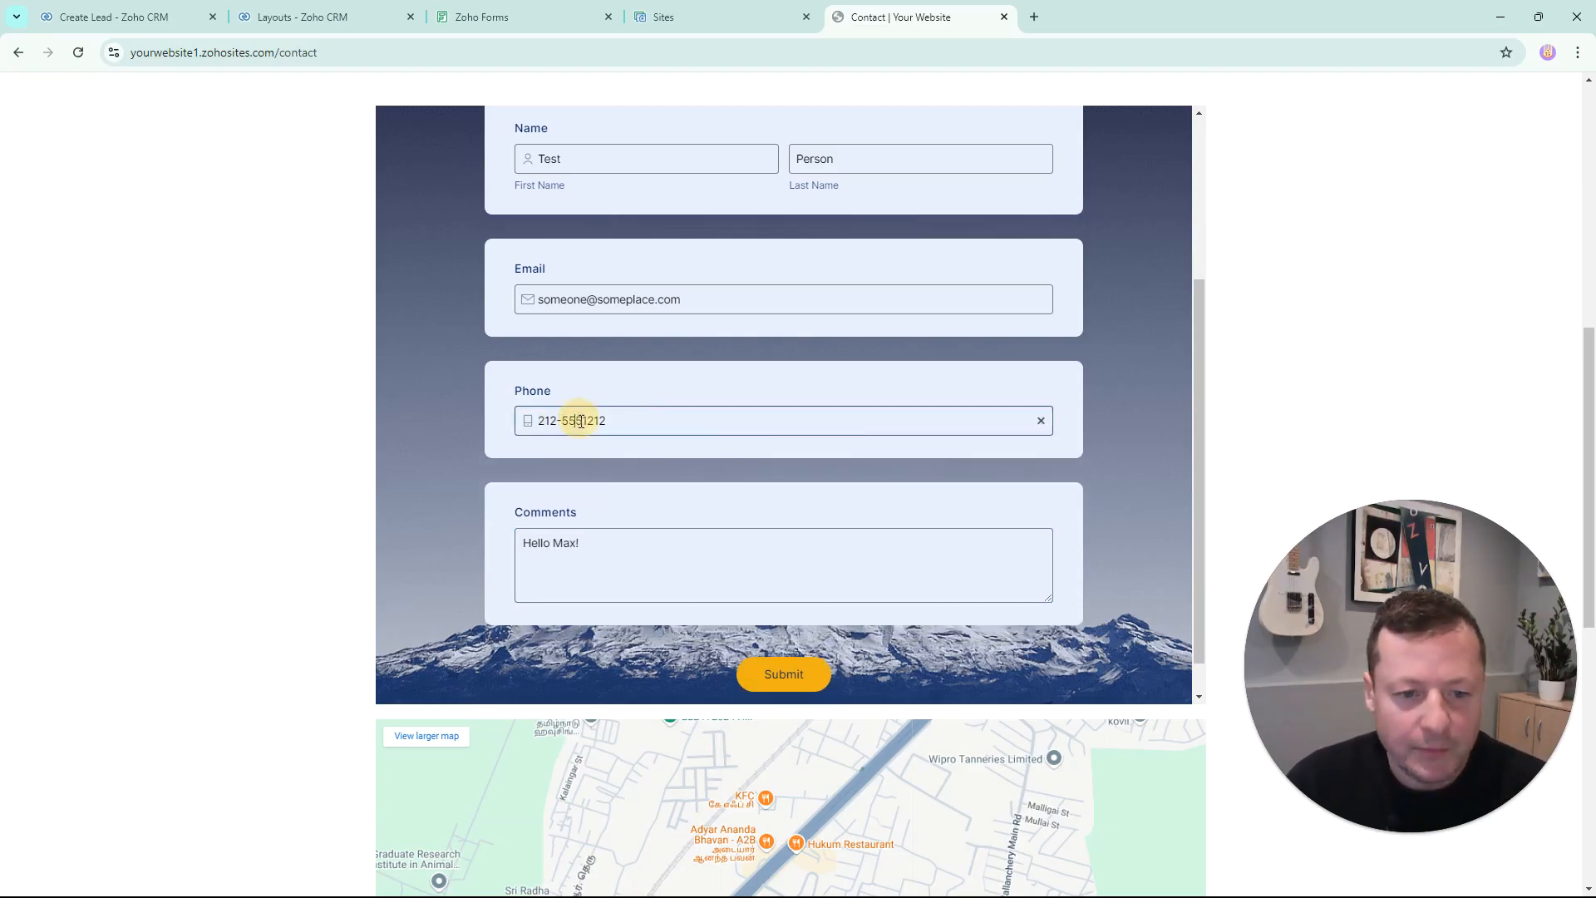
pyautogui.click(670, 324)
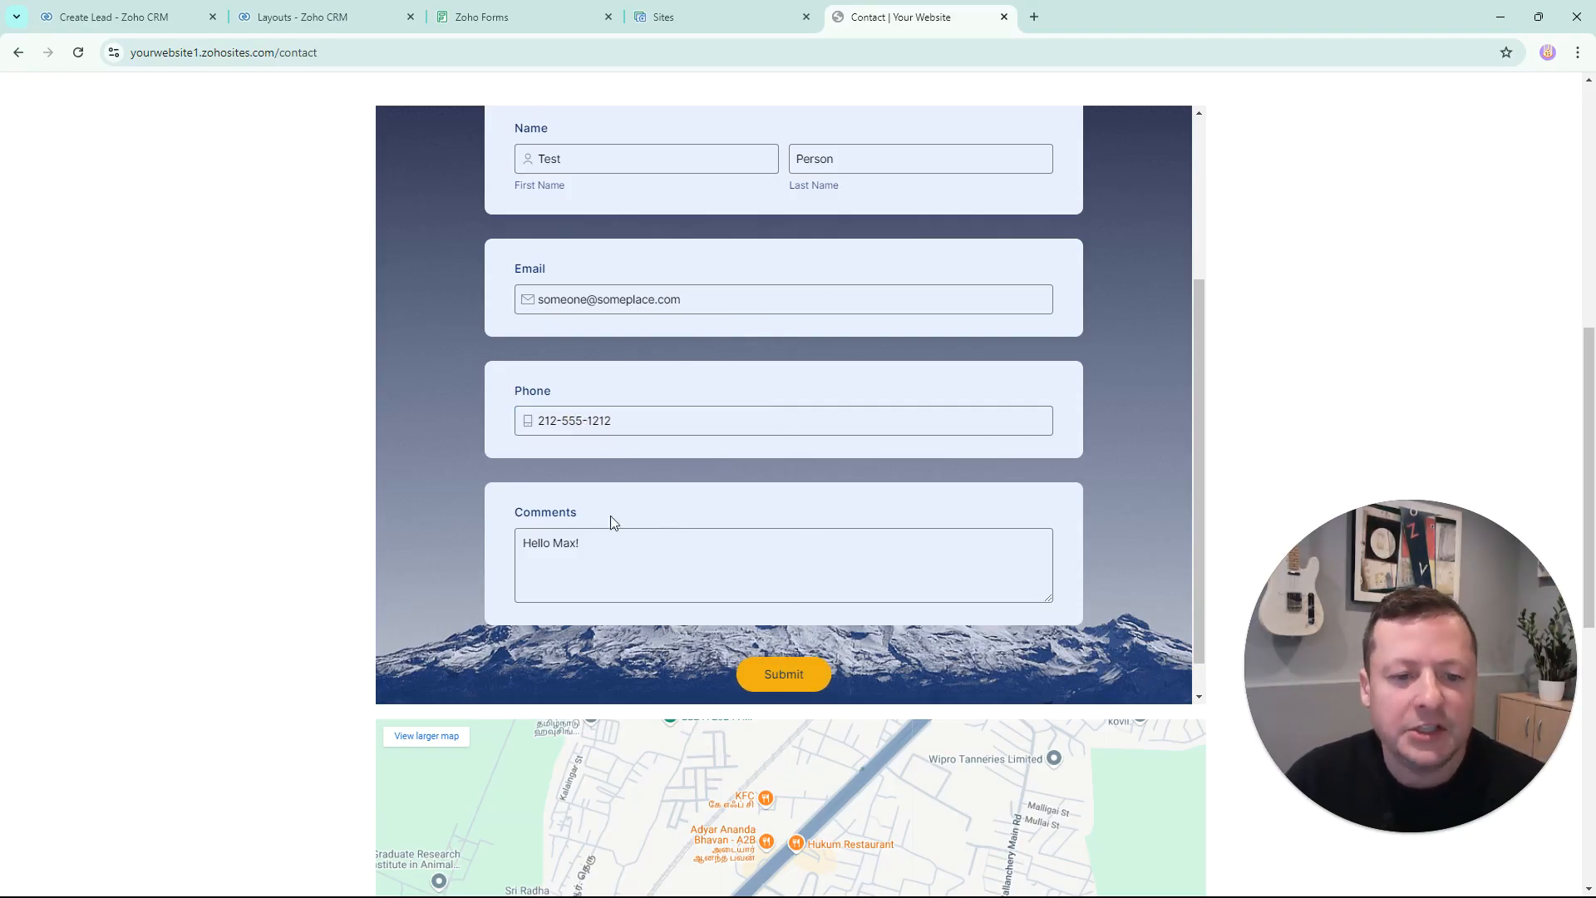
pyautogui.click(784, 674)
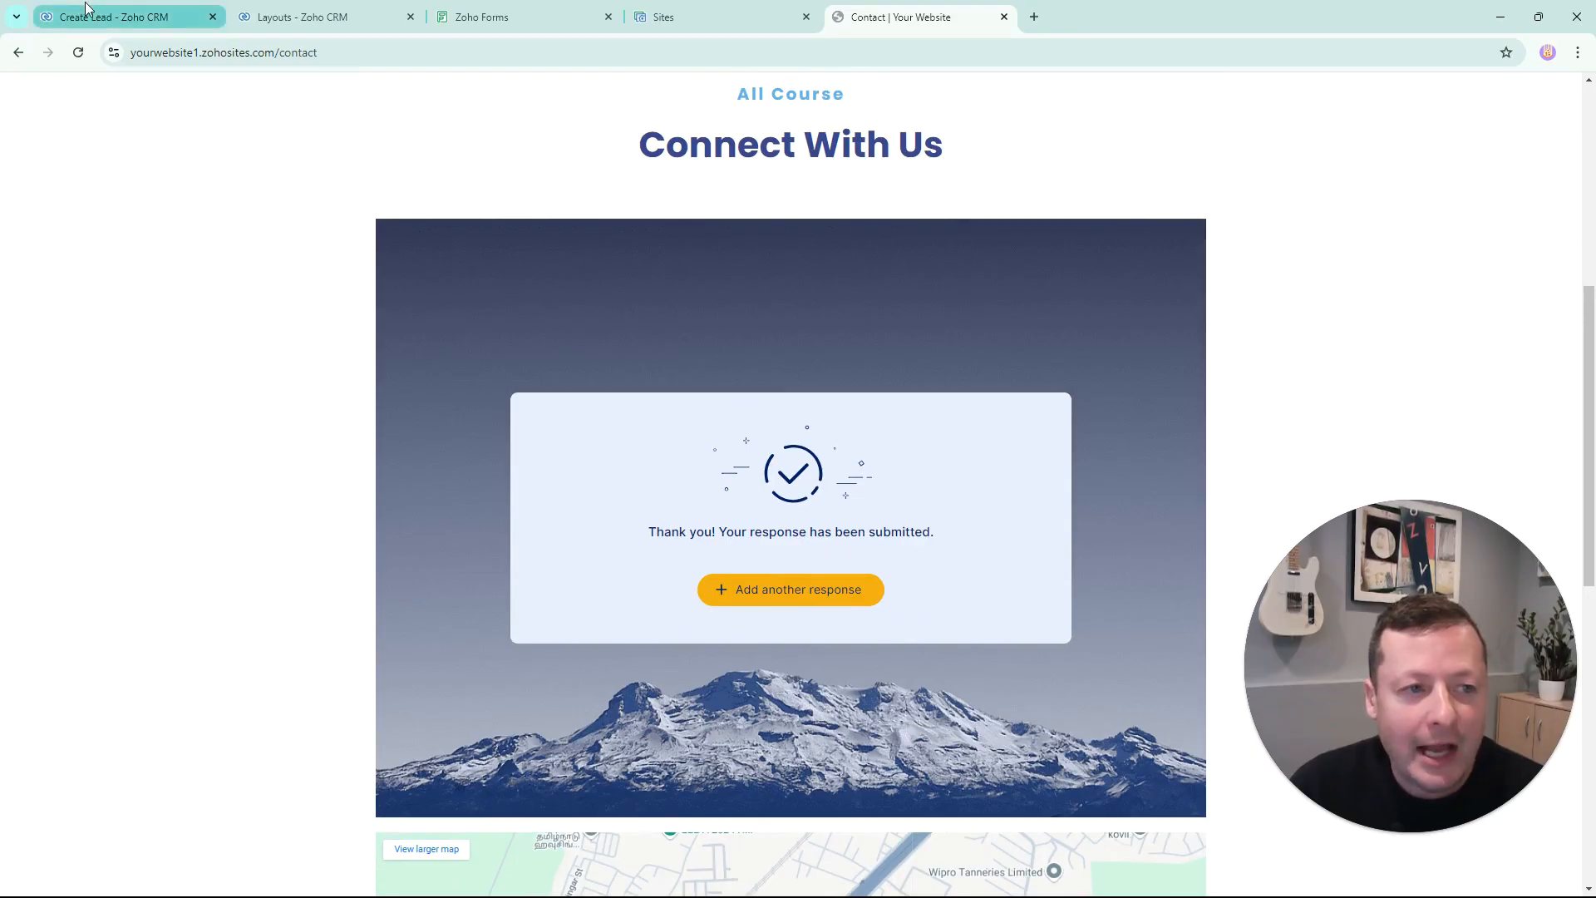
# - Switch to Zoho CRM, open the Leads list and reload it to check for the form submission
pyautogui.click(114, 16)
pyautogui.click(150, 93)
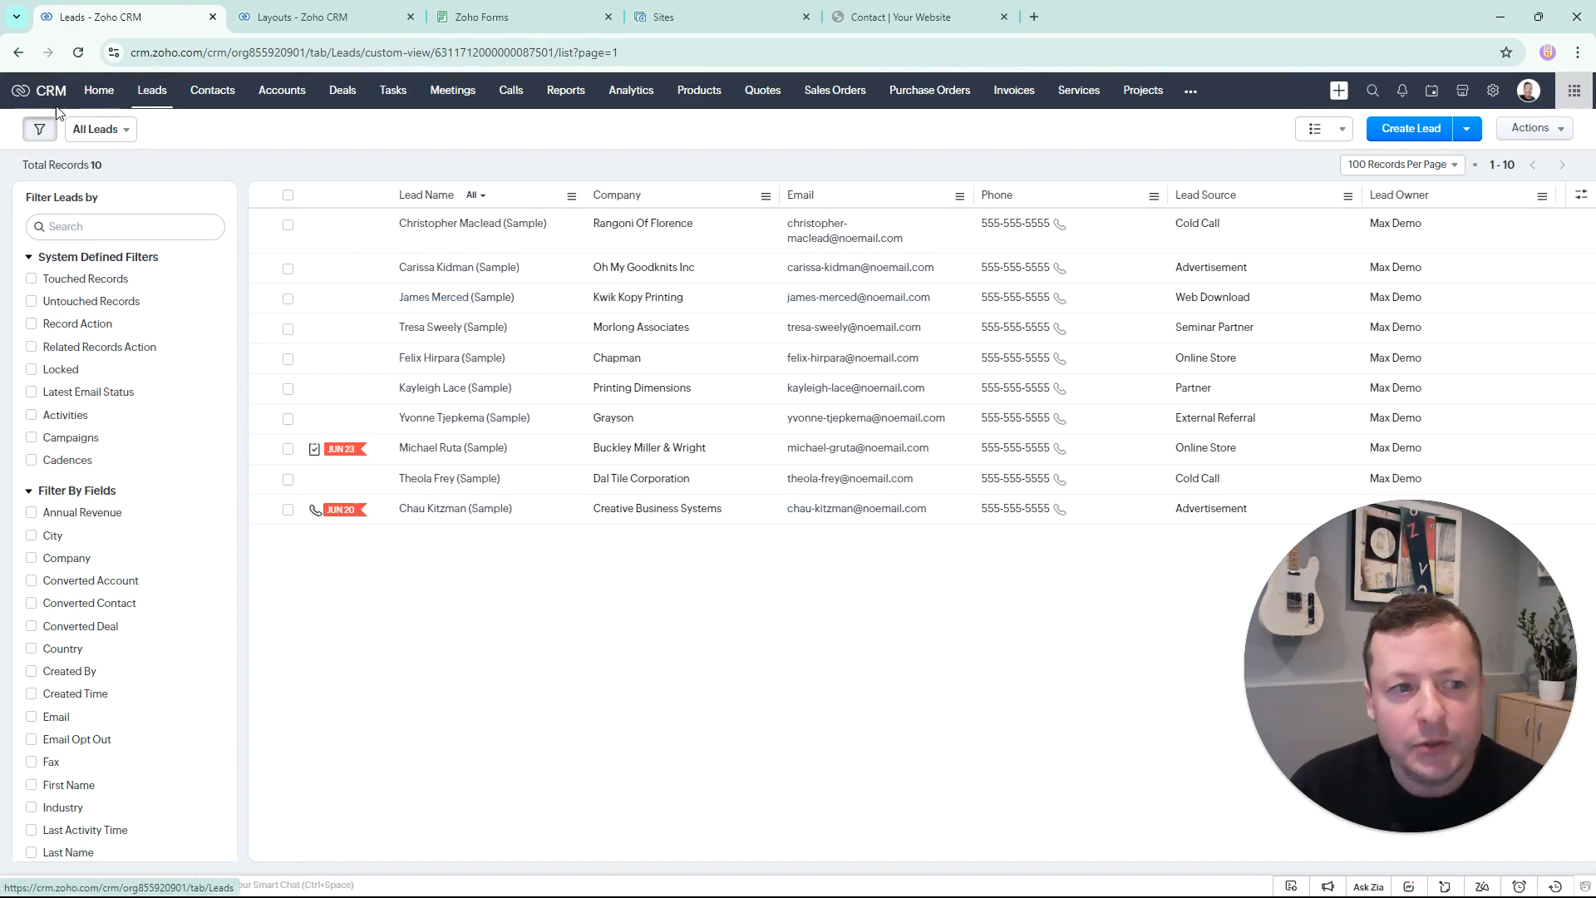
pyautogui.click(79, 54)
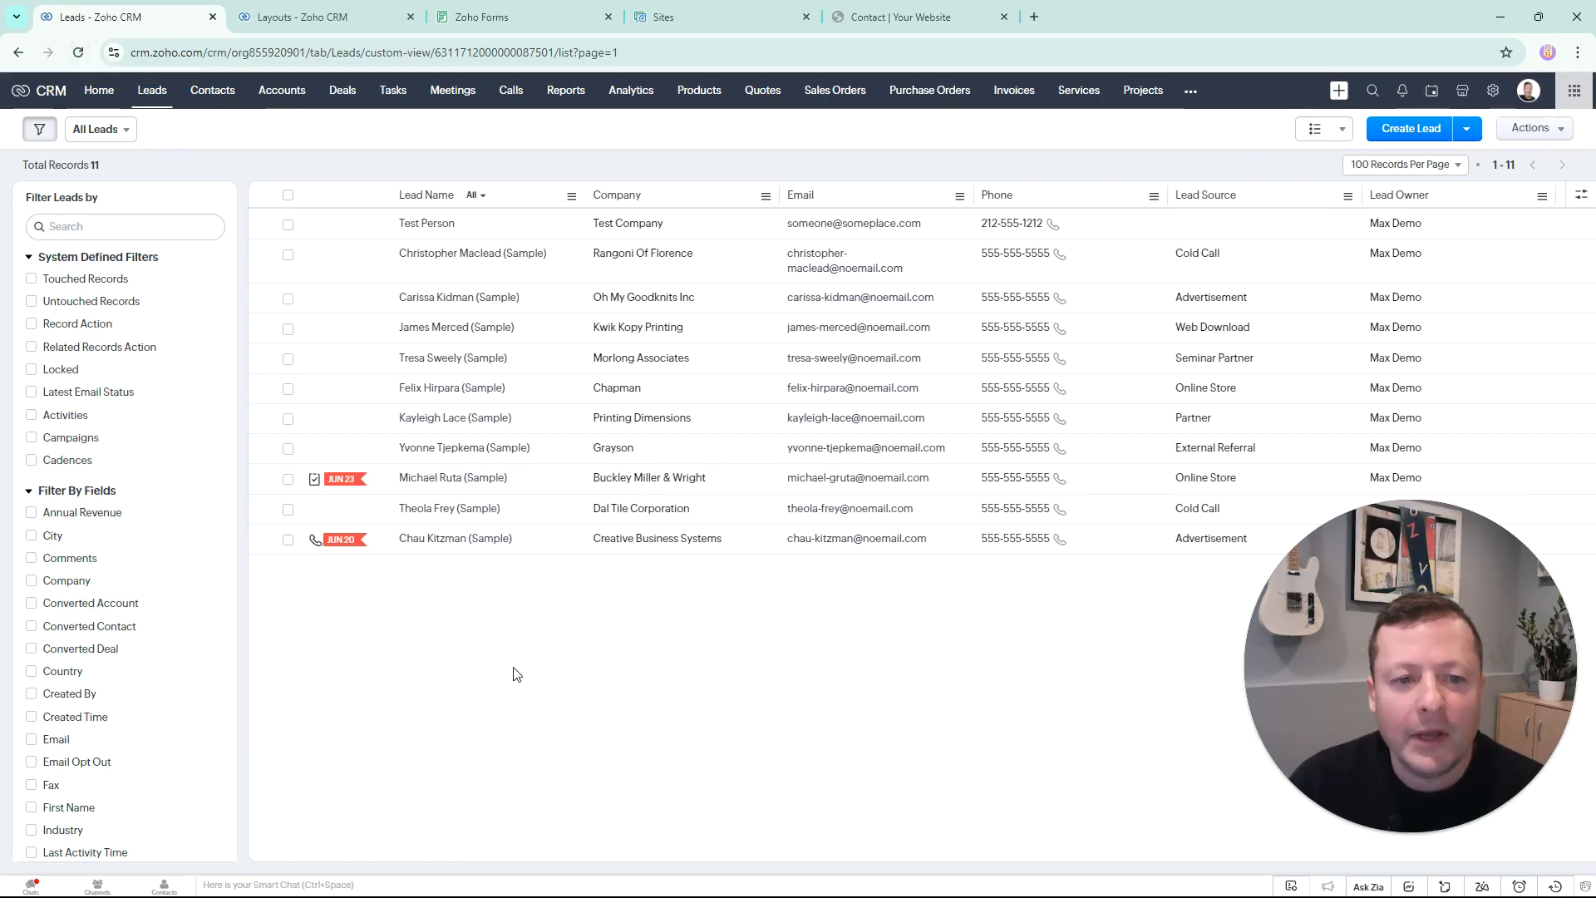
# - Open the Test Company lead and examine its details, including the phone, email and Comments fields
pyautogui.click(430, 224)
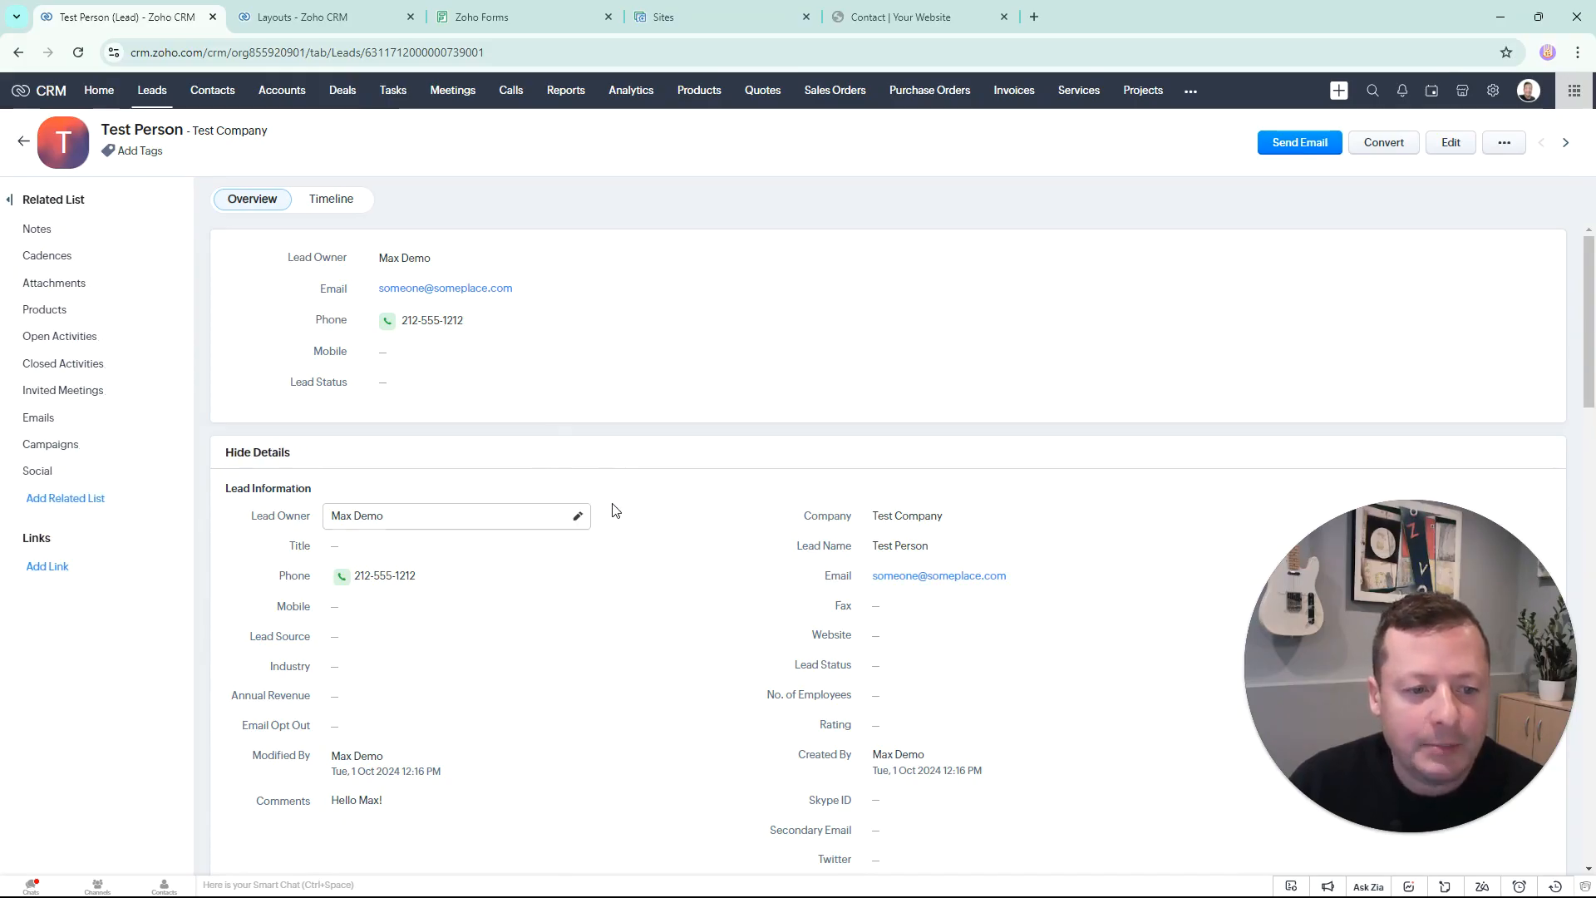
pyautogui.scroll(-2, 613, 509)
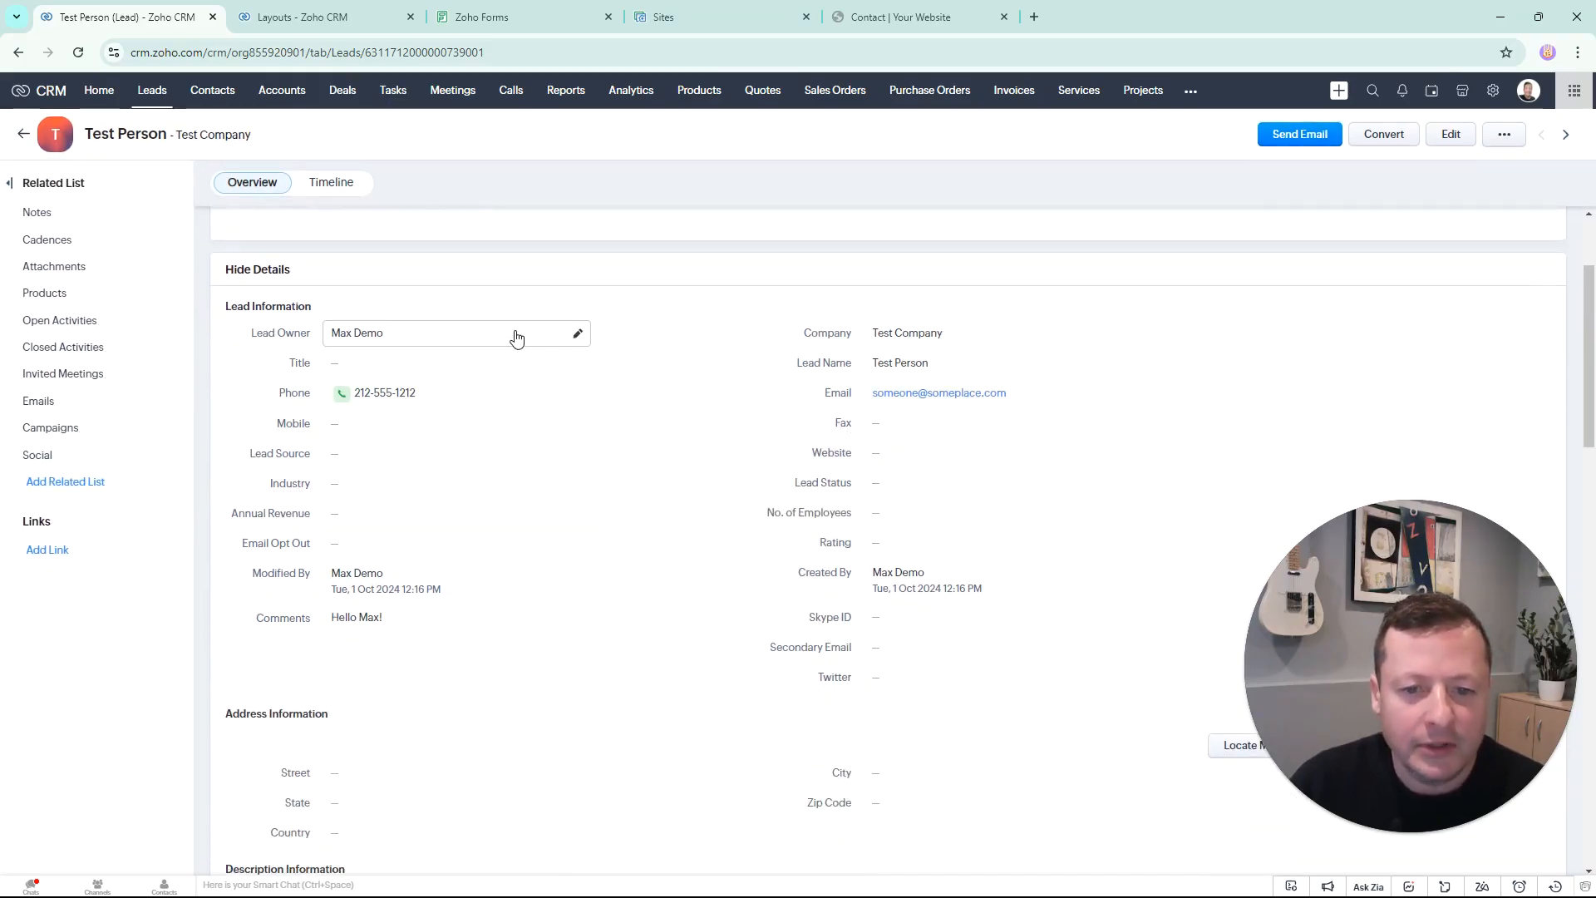
pyautogui.scroll(-2, 729, 541)
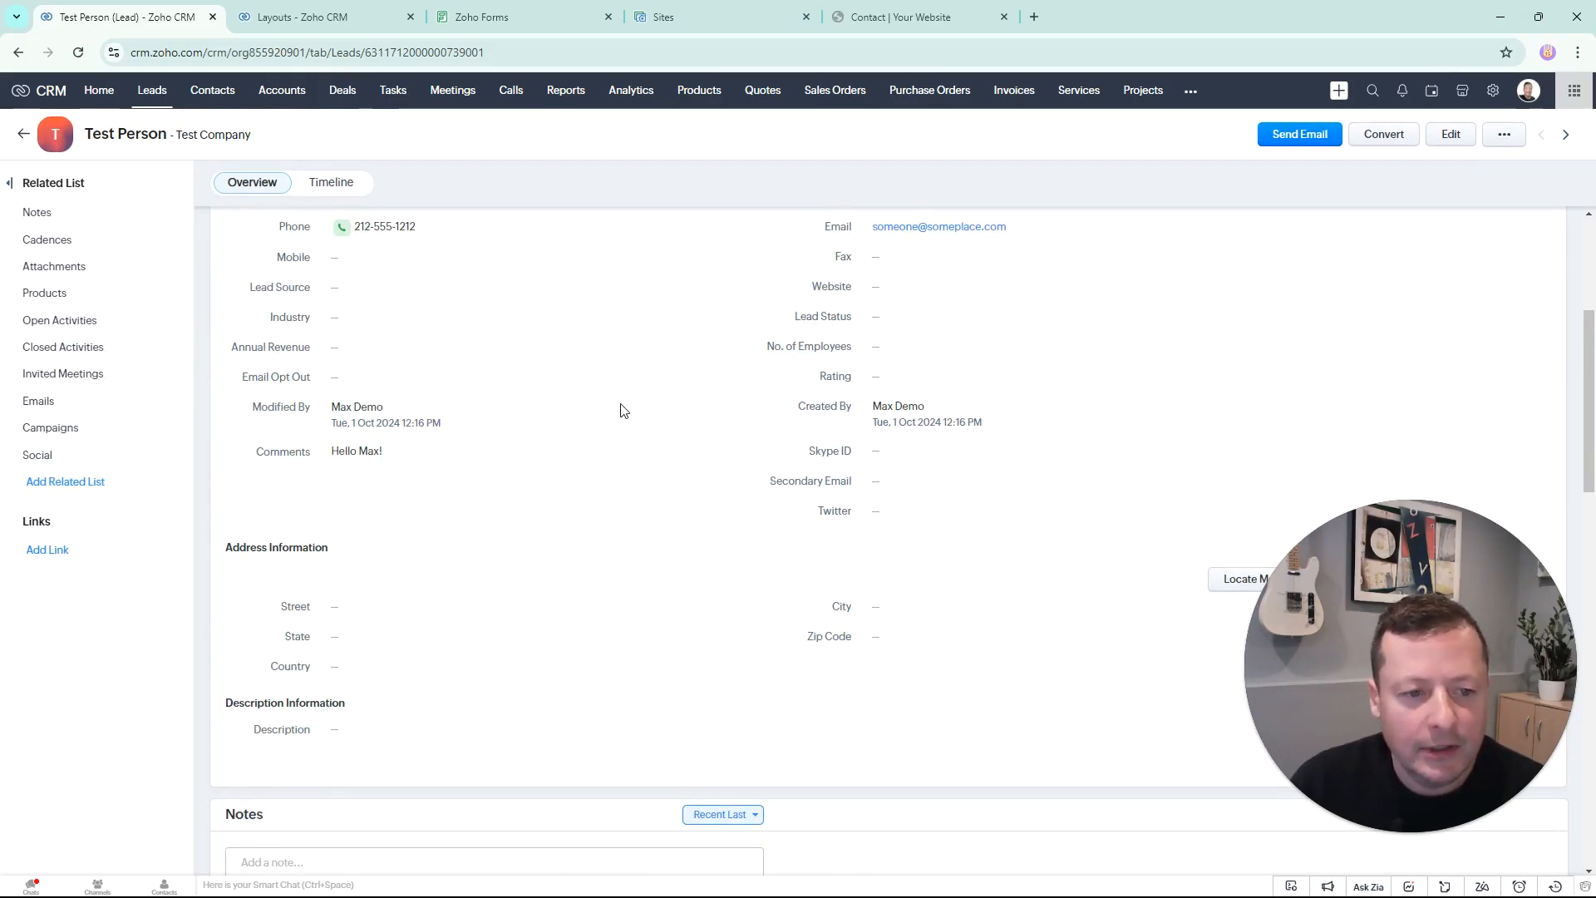
pyautogui.scroll(1, 631, 486)
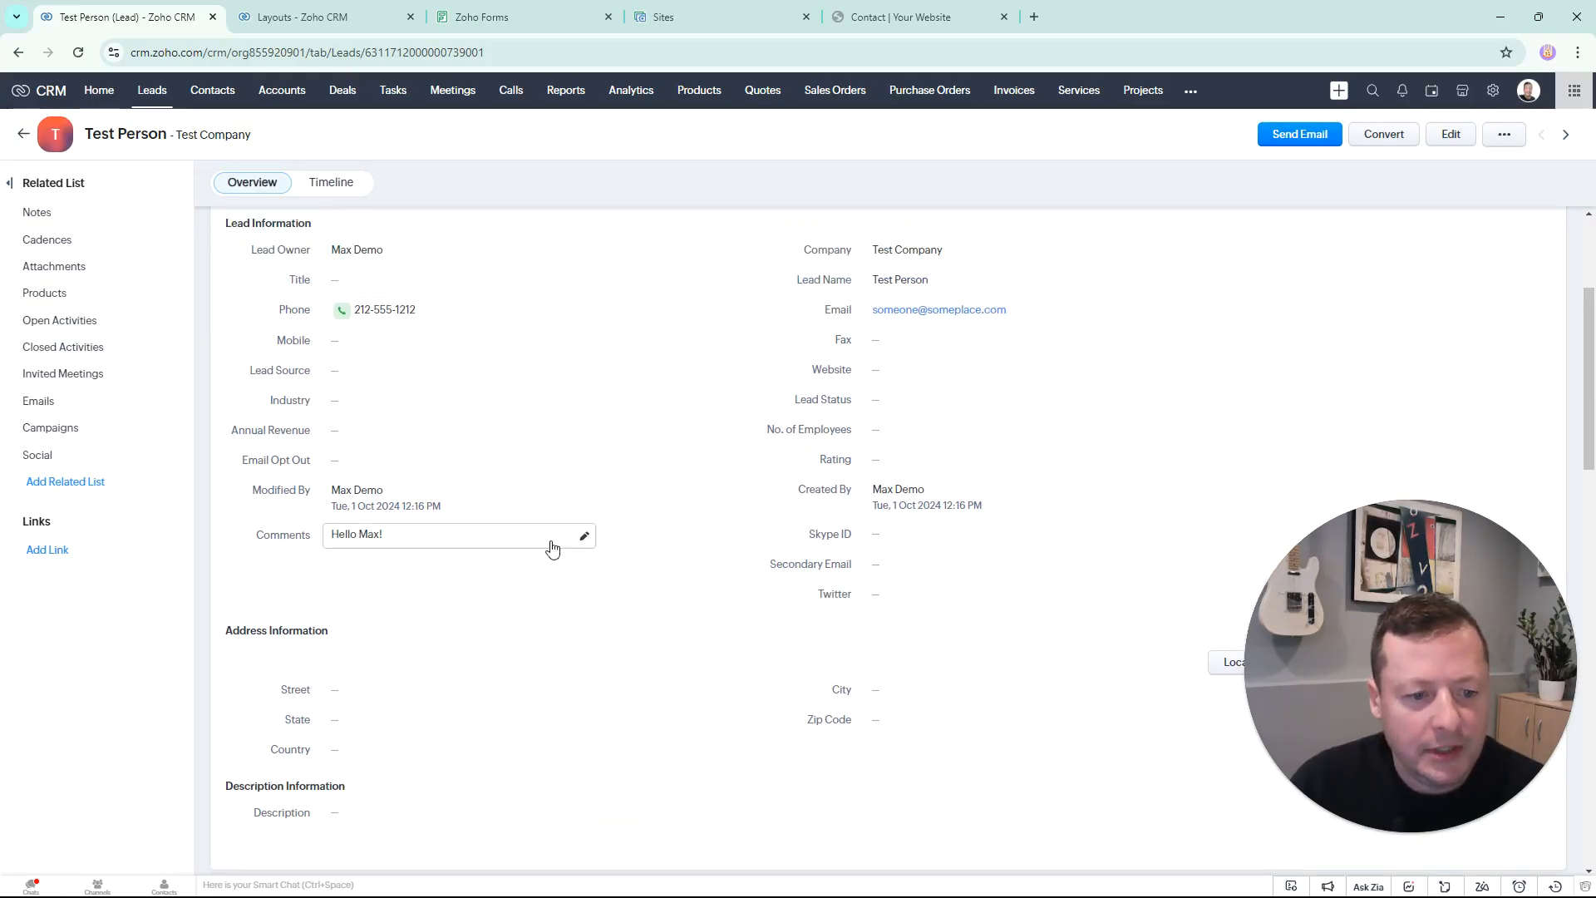
pyautogui.scroll(-1, 428, 465)
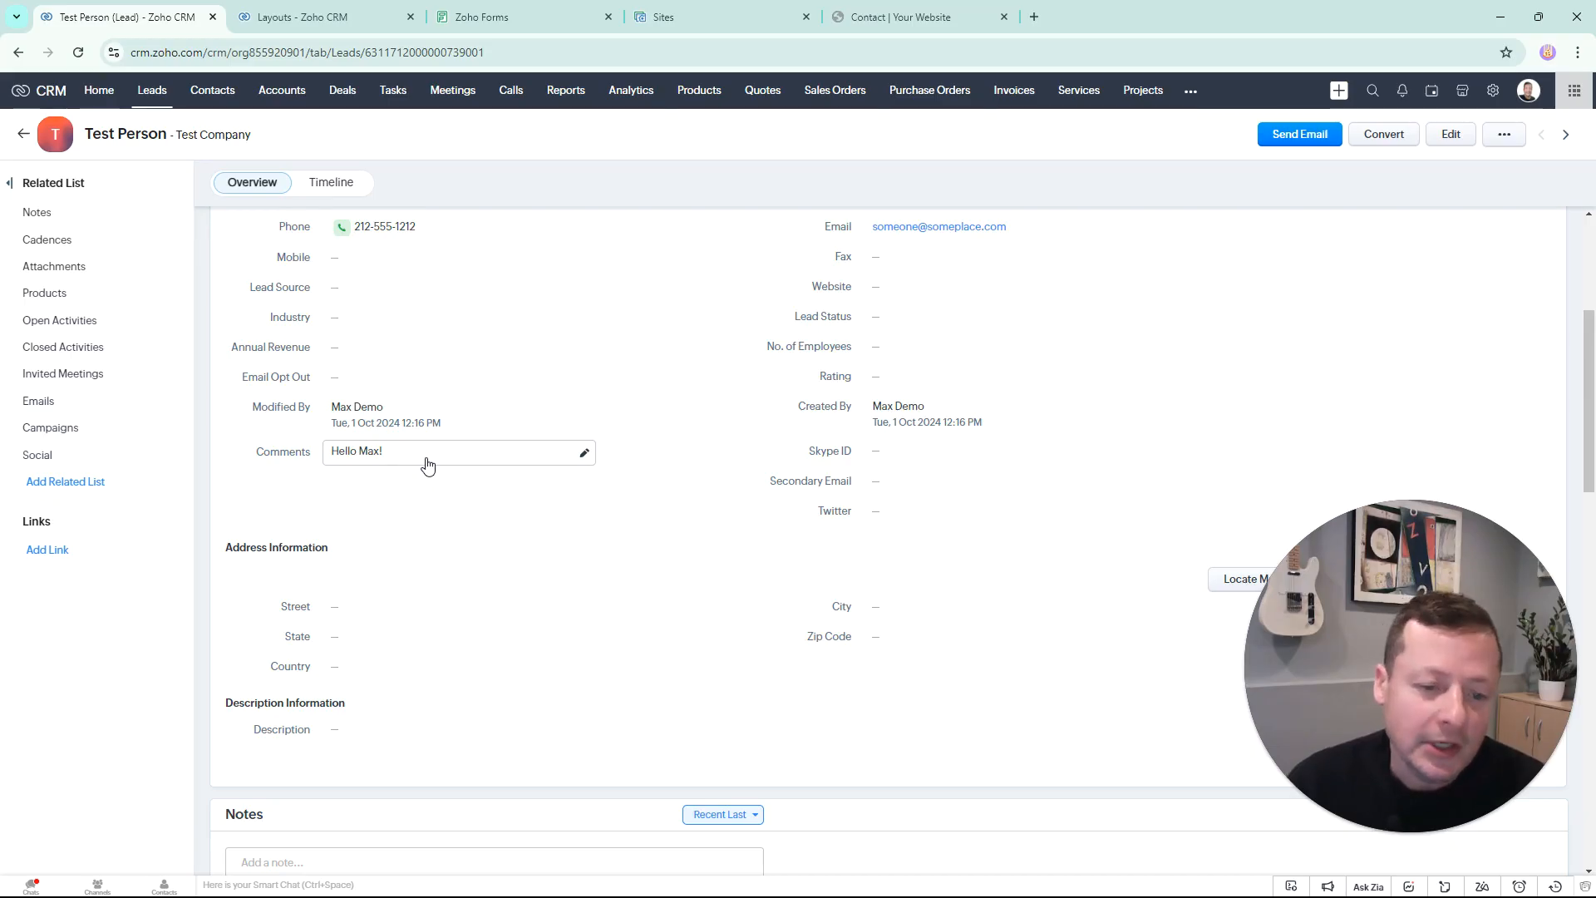